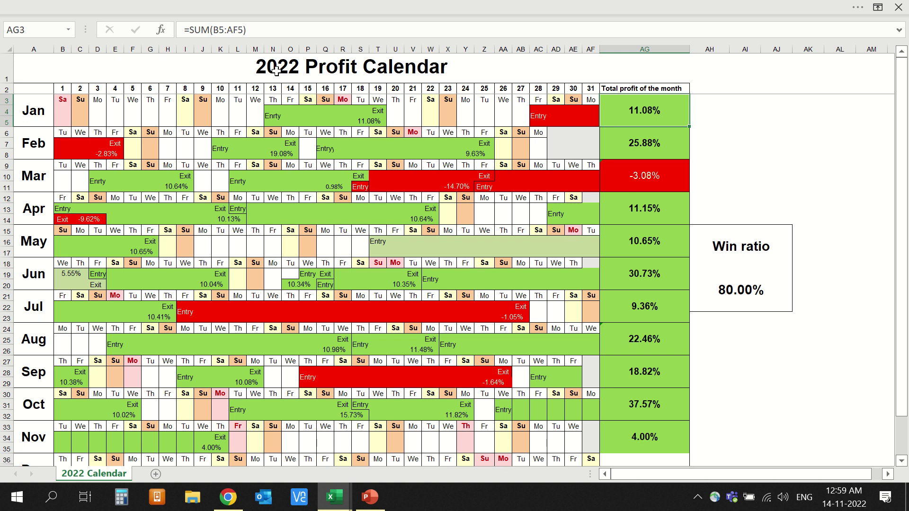
Examine the 2022 profit calendar's title, the win ratio box and the total monthly profits from January to November.
left_click(242, 71)
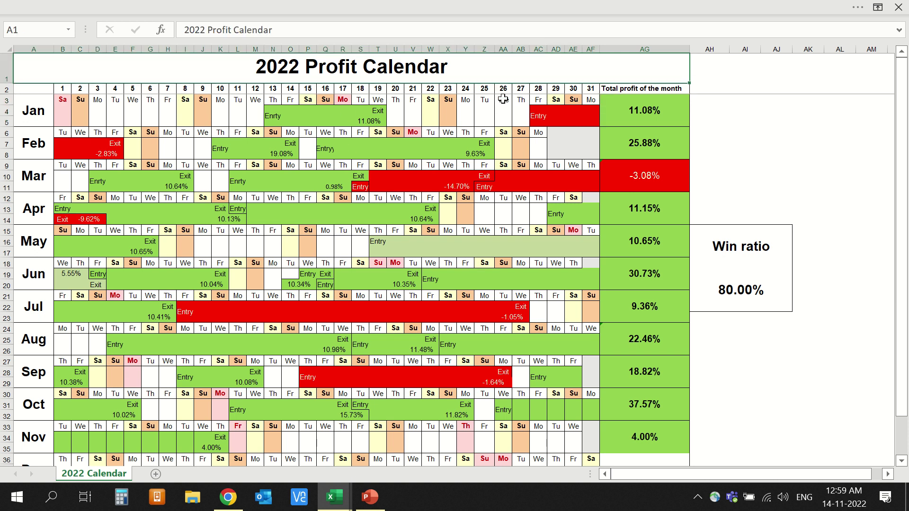
left_click_drag(743, 241, 752, 290)
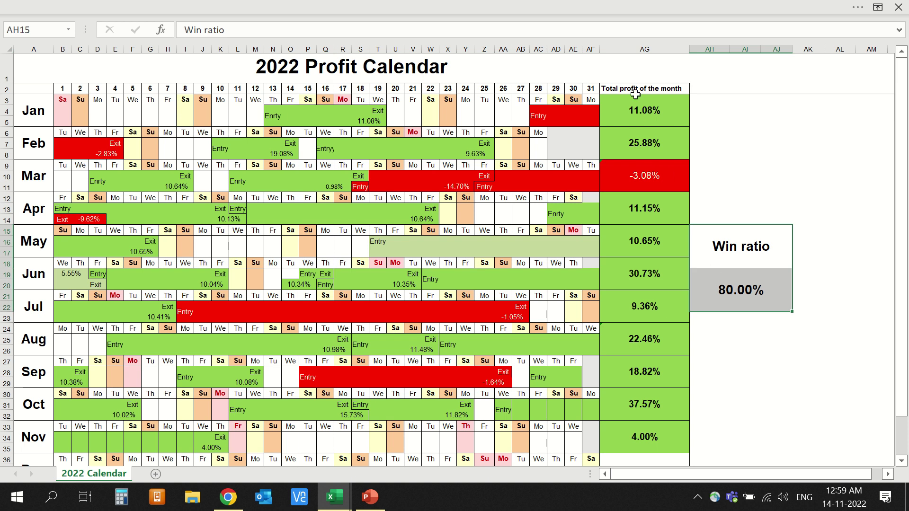
left_click(634, 63)
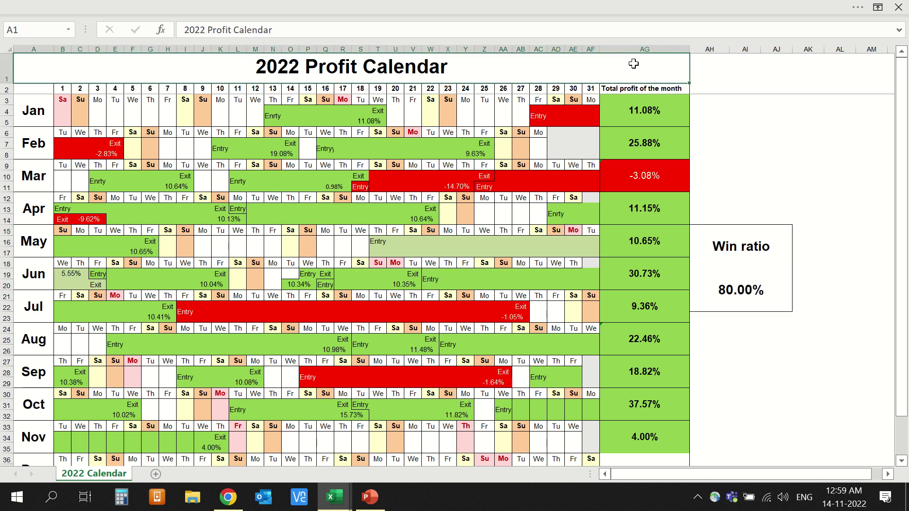
left_click(640, 89)
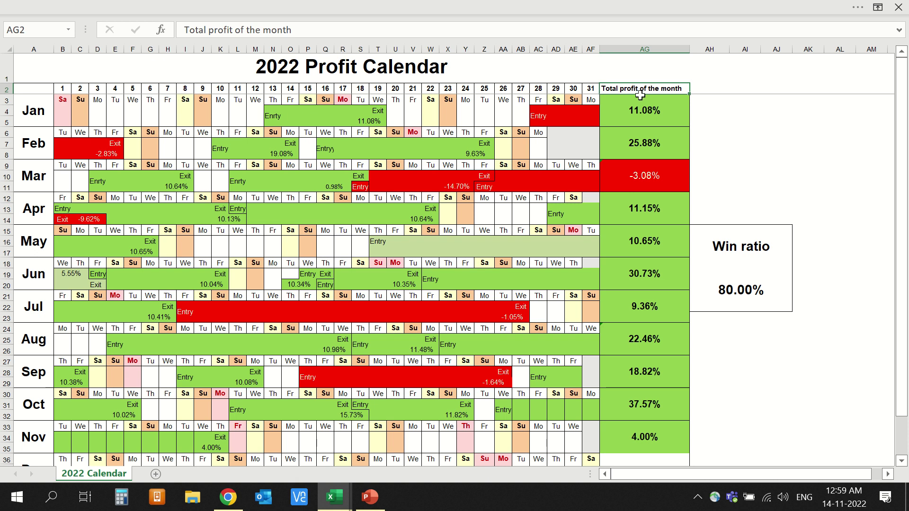
left_click_drag(640, 94, 647, 432)
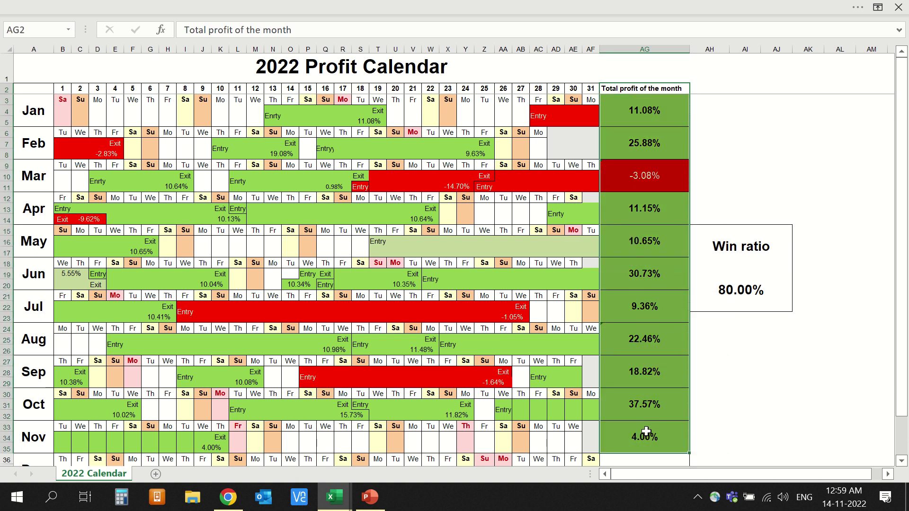
left_click(648, 252)
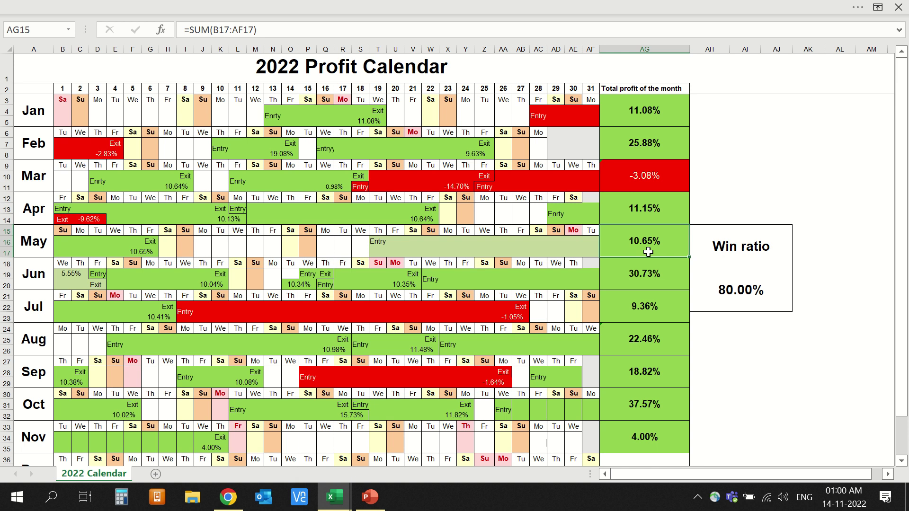
left_click(419, 73)
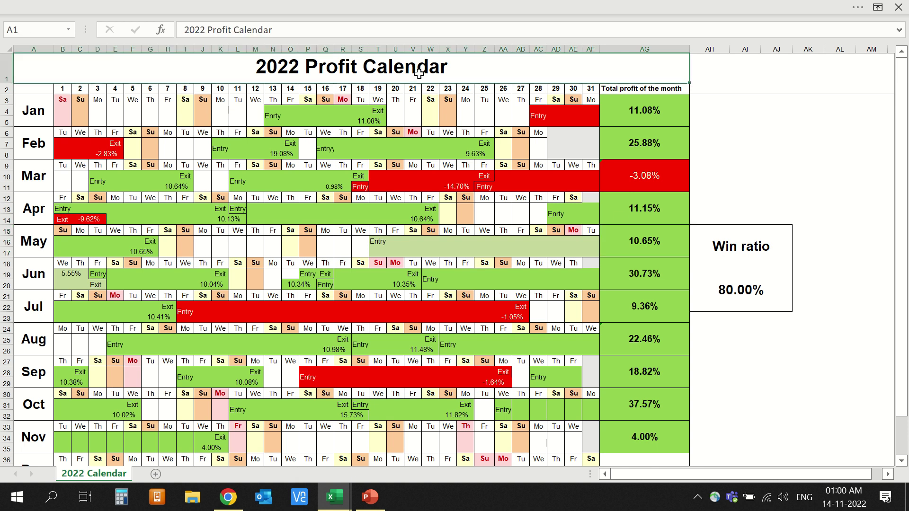
left_click_drag(650, 114, 655, 435)
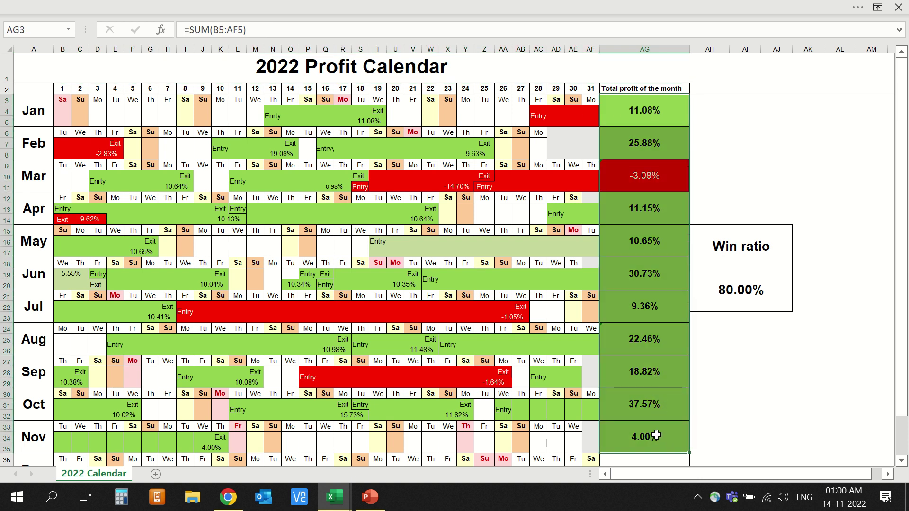
left_click(573, 316)
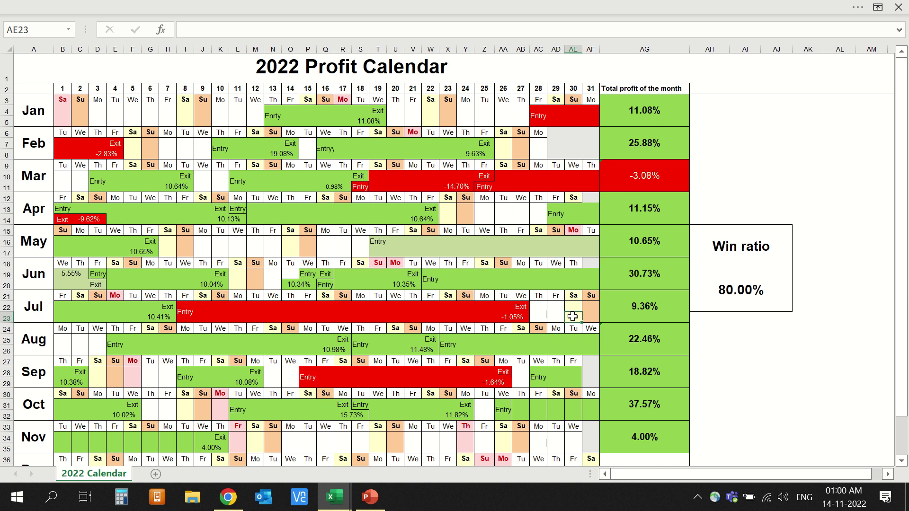
left_click(297, 78)
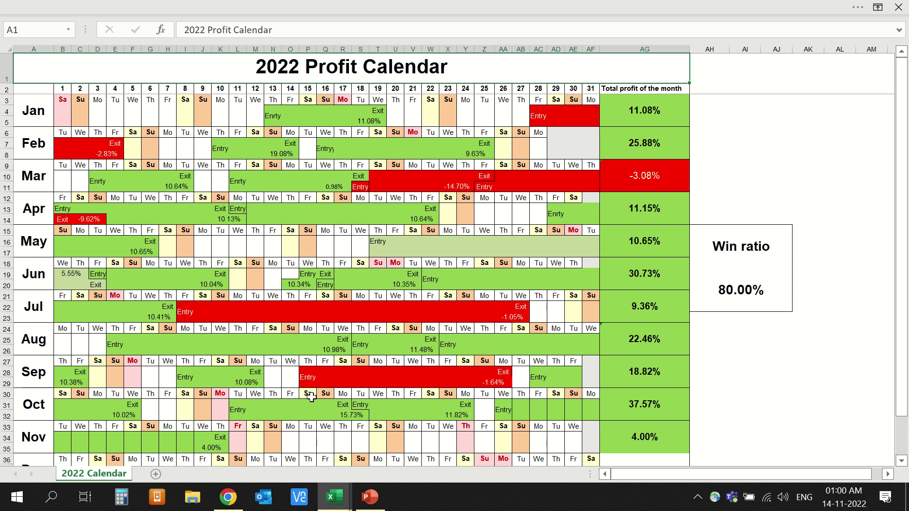
Switch to the TradingView SPY chart in Chrome and dismiss the crypto advertisement and the ad-free upgrade offer.
mouse_move(232, 502)
left_click(228, 497)
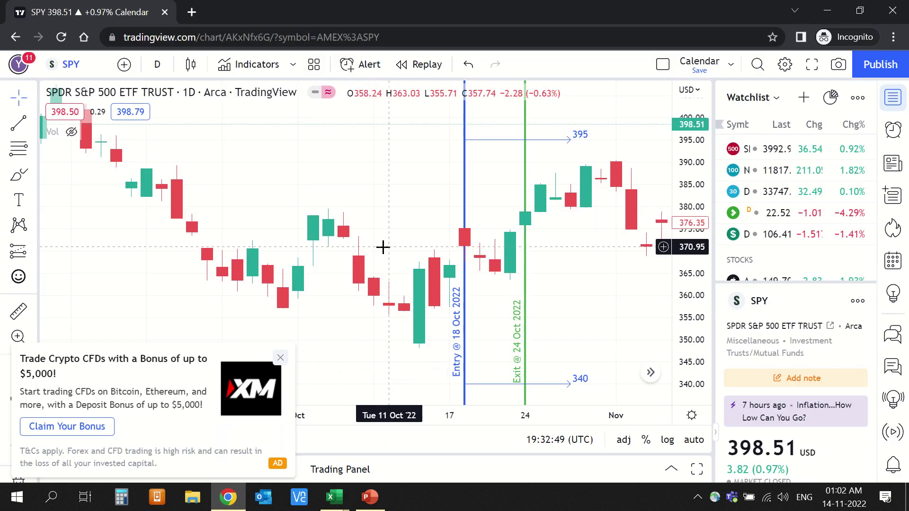
scroll(378, 246, "up", 3)
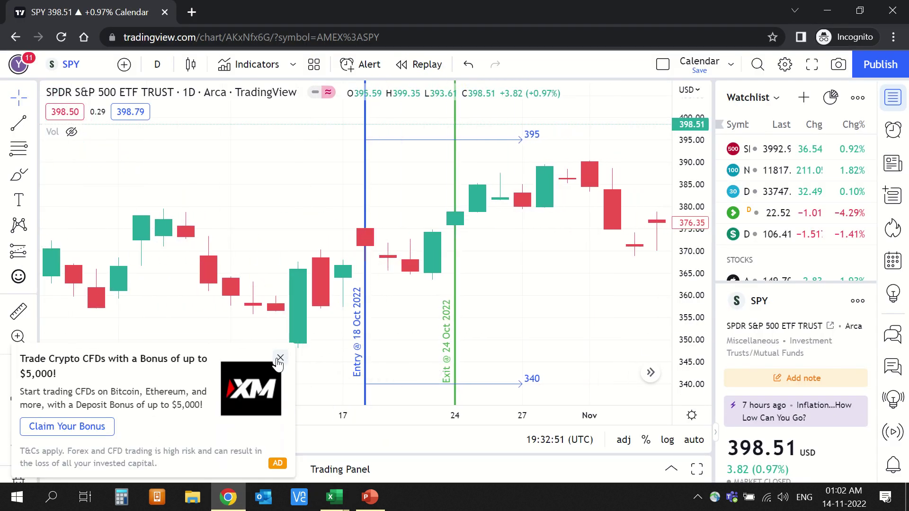
left_click(279, 359)
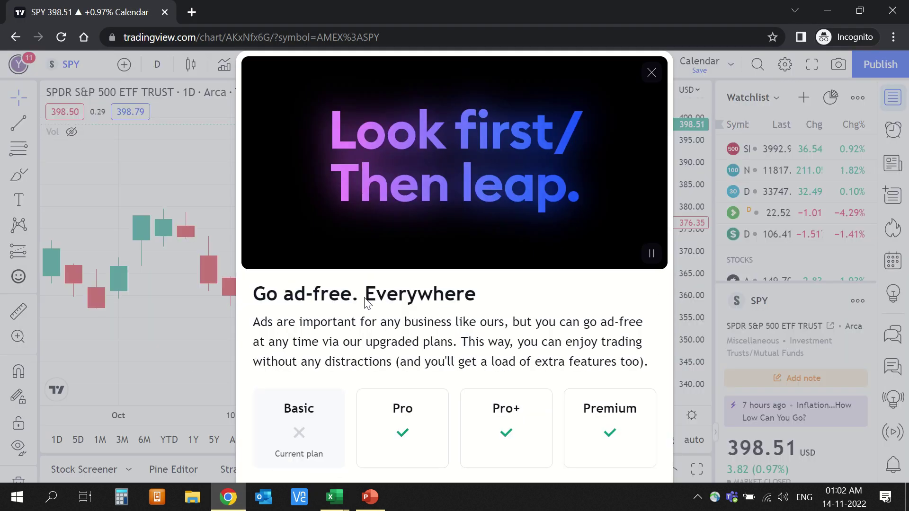
left_click(649, 72)
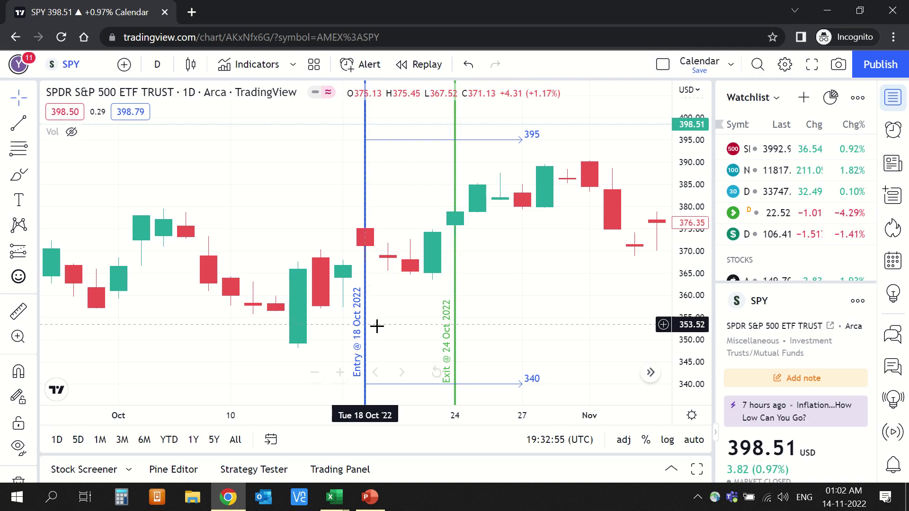
Examine the 18 Oct entry, 24 Oct exit and strike markers on the SPY chart, consulting the system calendar for October and November 2022.
scroll(373, 324, "up", 3)
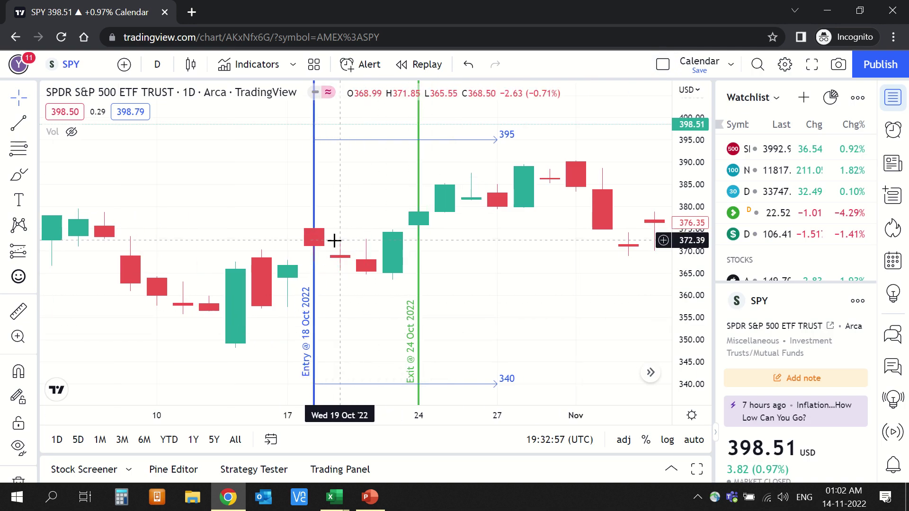
left_click_drag(678, 204, 679, 212)
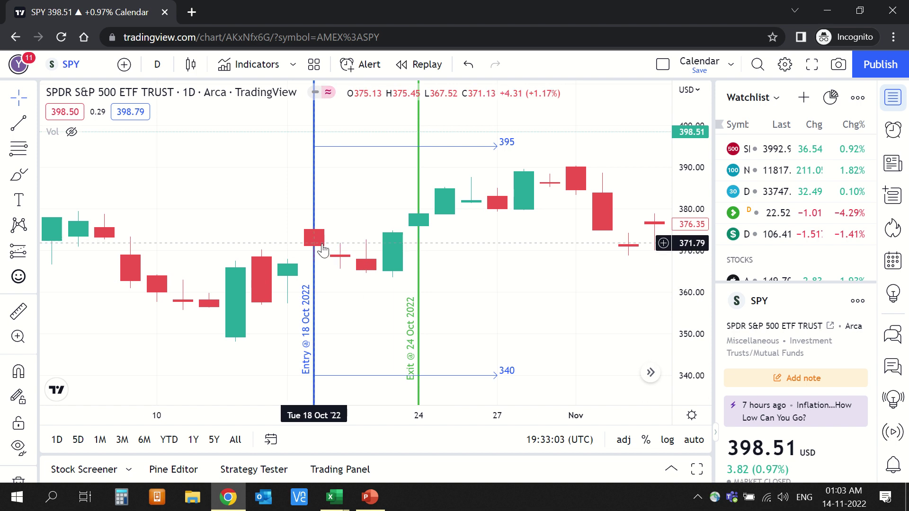
left_click(843, 497)
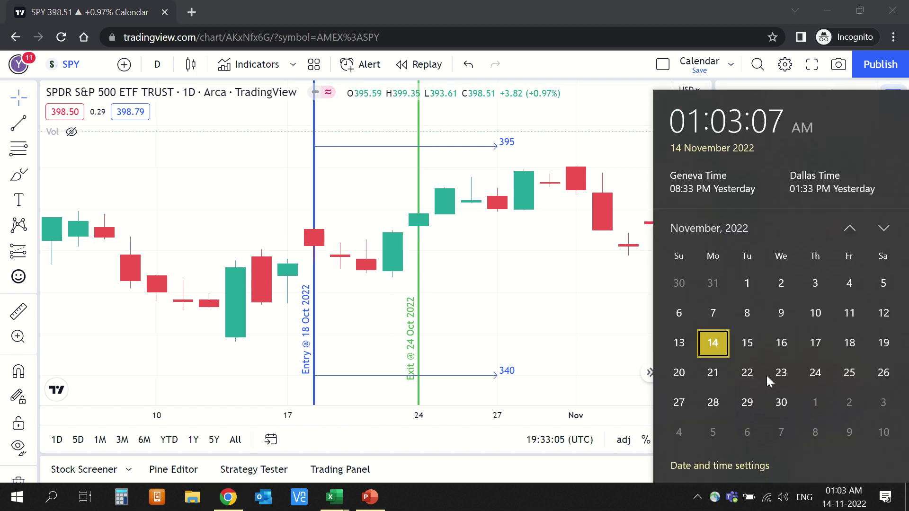
left_click(850, 228)
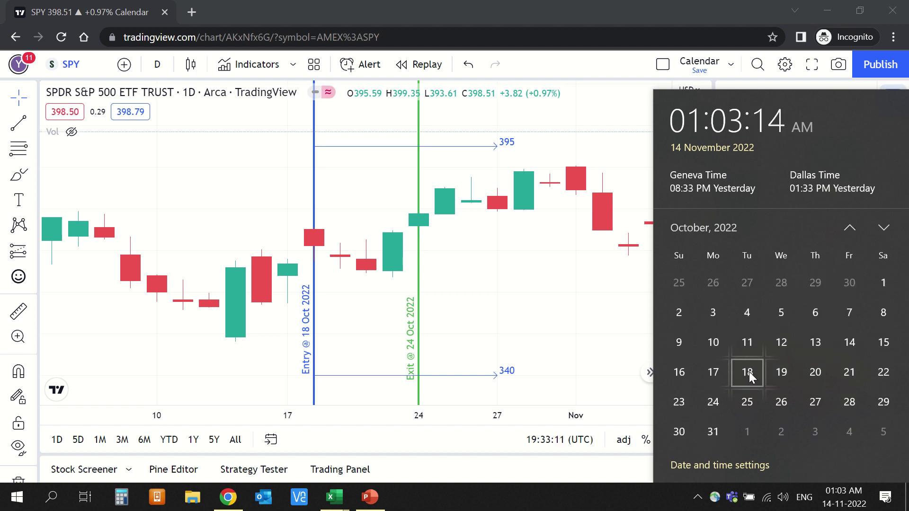
scroll(749, 371, "down", 2)
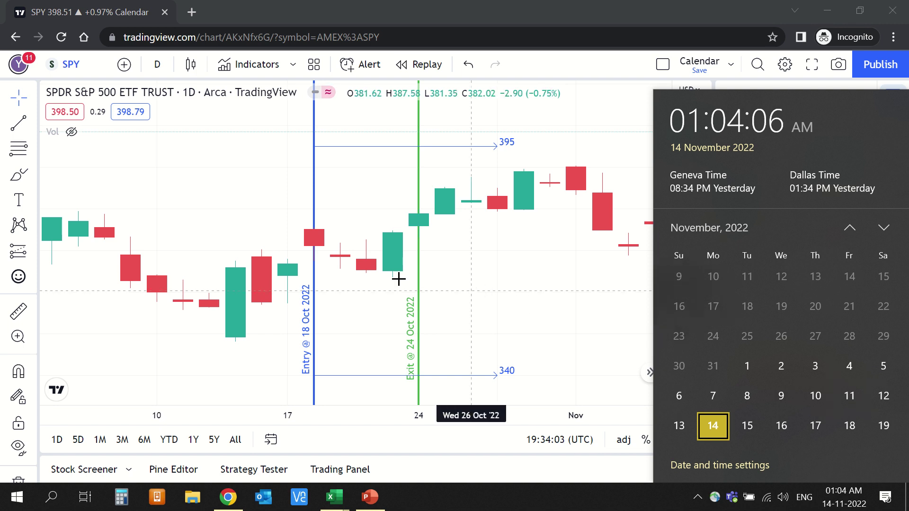
left_click(290, 236)
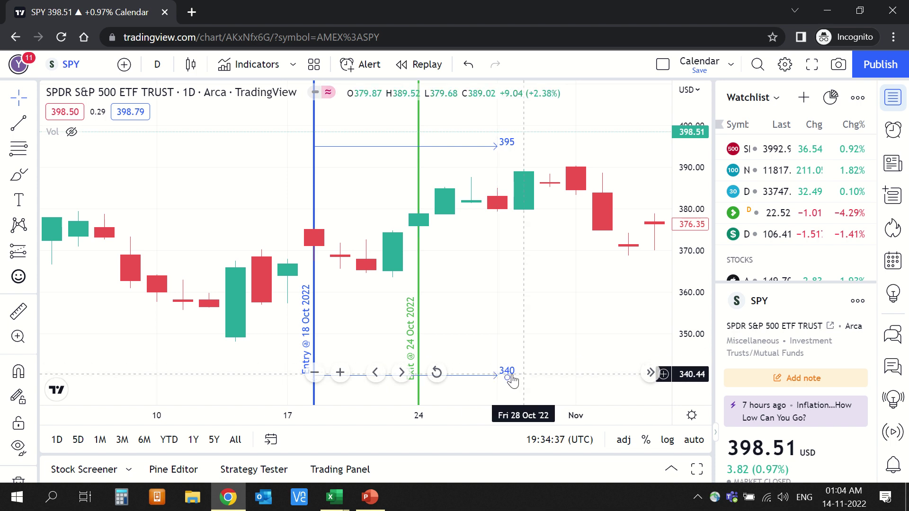
scroll(510, 378, "down", 2)
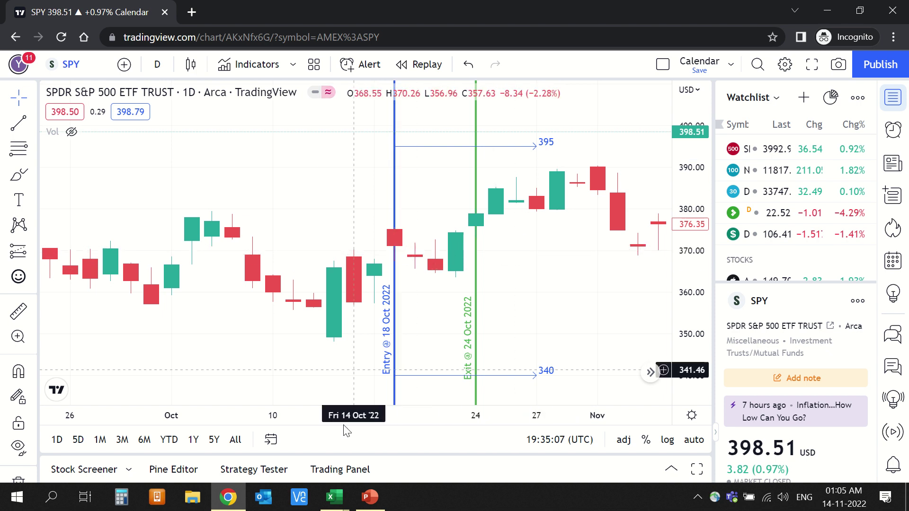
Switch to the SPX Calendar Analysis.xlsx workbook in Excel and compare the 340 and 395 strike prices with the SPY chart.
left_click(334, 493)
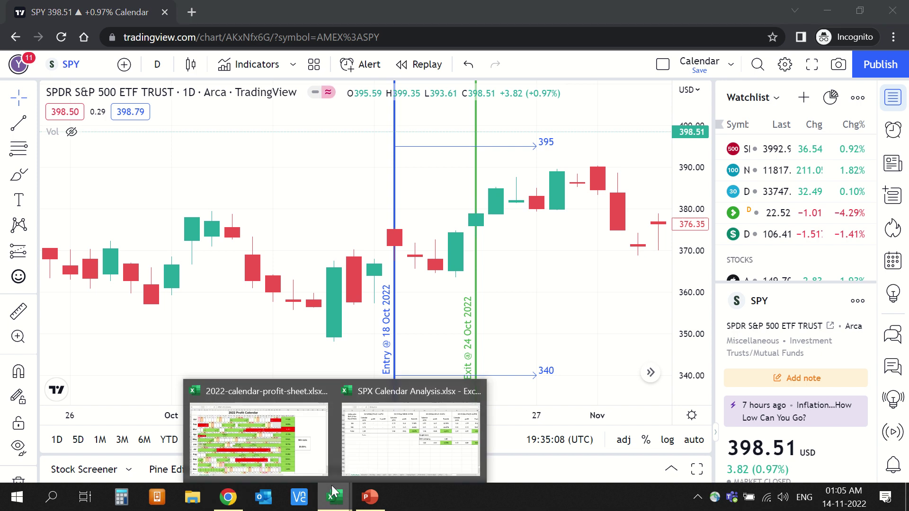
left_click(373, 452)
left_click(50, 87)
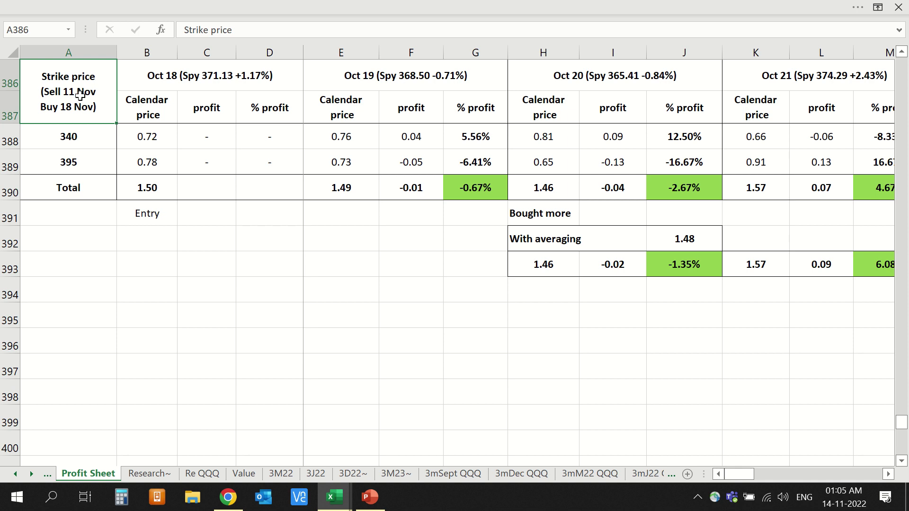
left_click(82, 138)
left_click(78, 163)
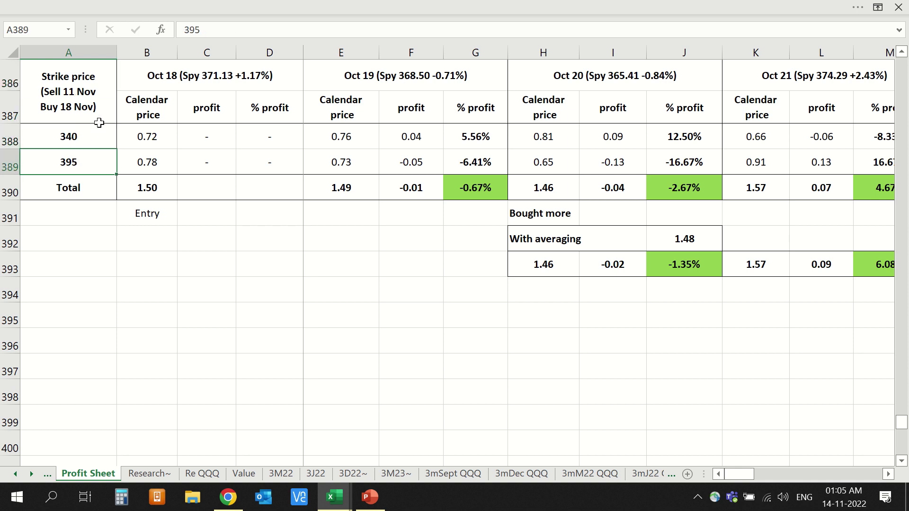
key("alt+Tab")
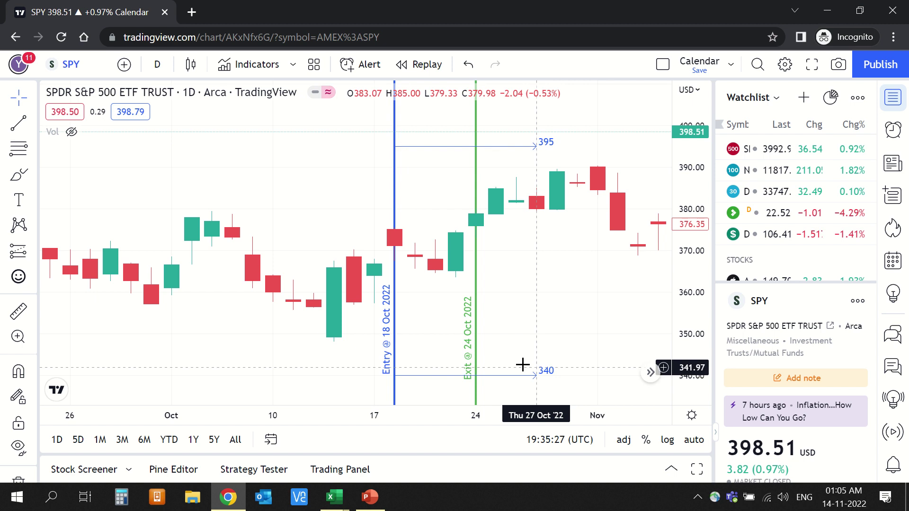
key("alt+Tab")
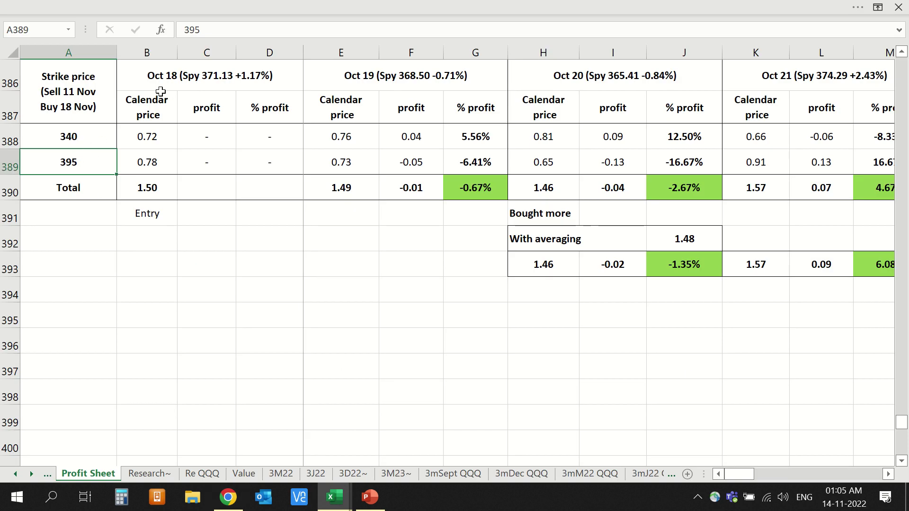
Review the Oct 18 total entry price and the total percent profit for Oct 19 and Oct 20 in the Profit Sheet.
left_click(176, 75)
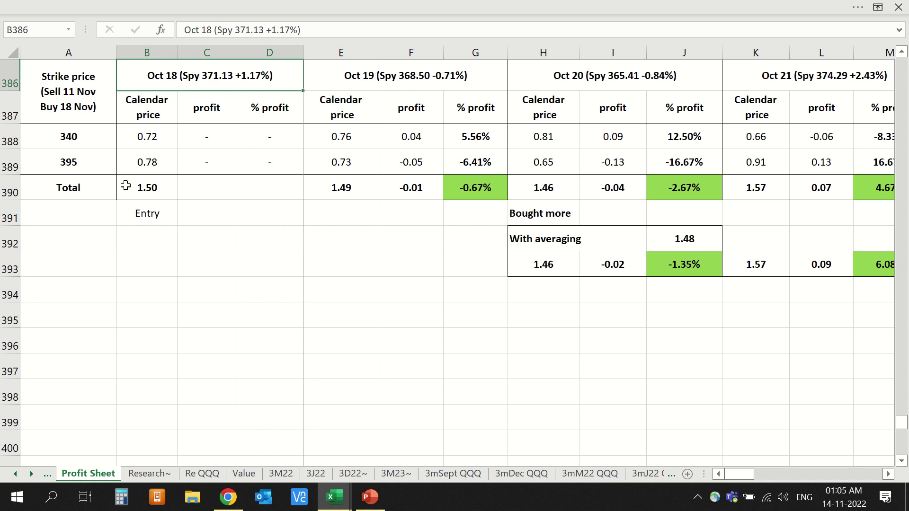
left_click(126, 187)
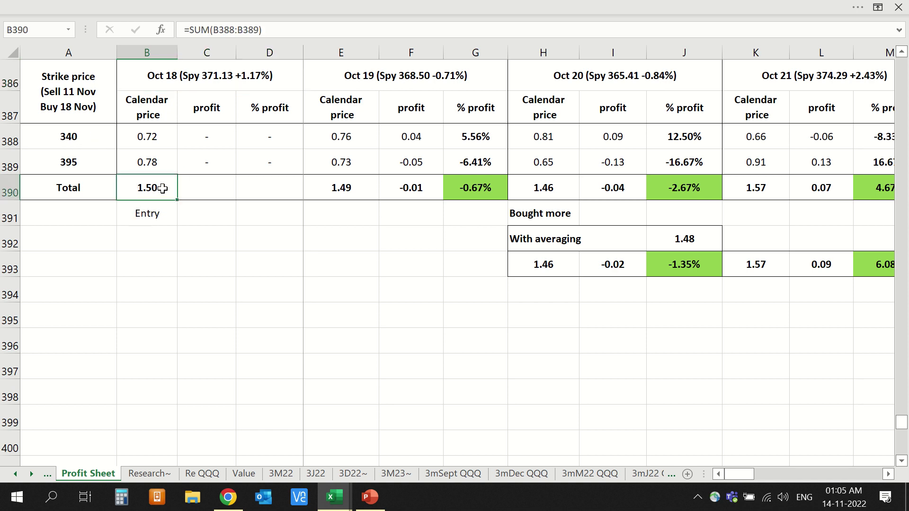
left_click(247, 82)
key("Right")
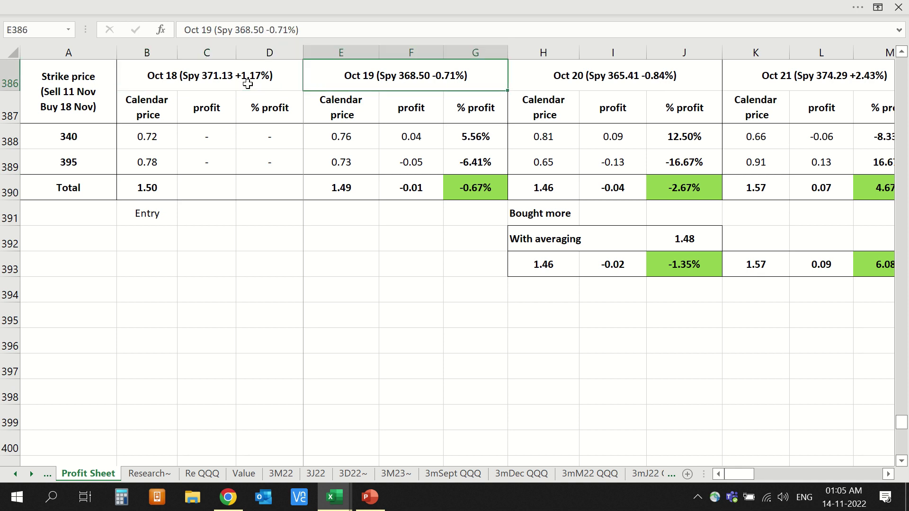
left_click(465, 188)
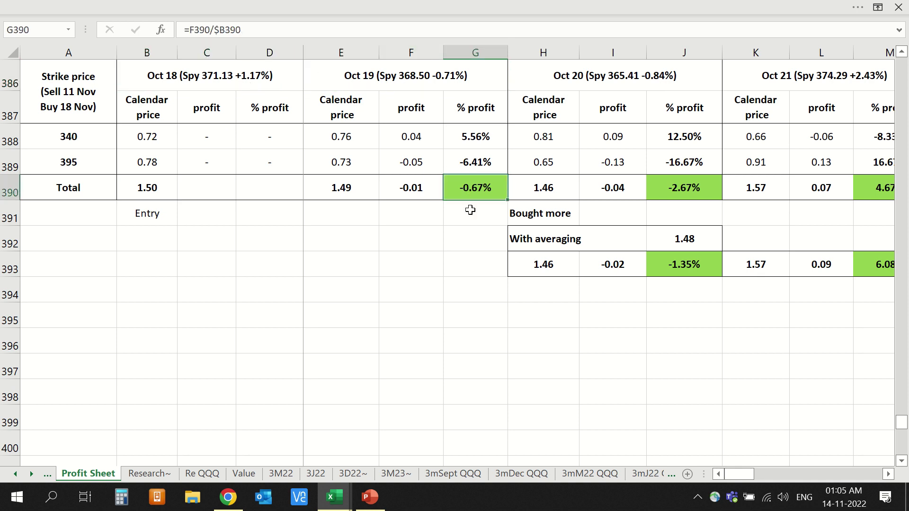
left_click(568, 83)
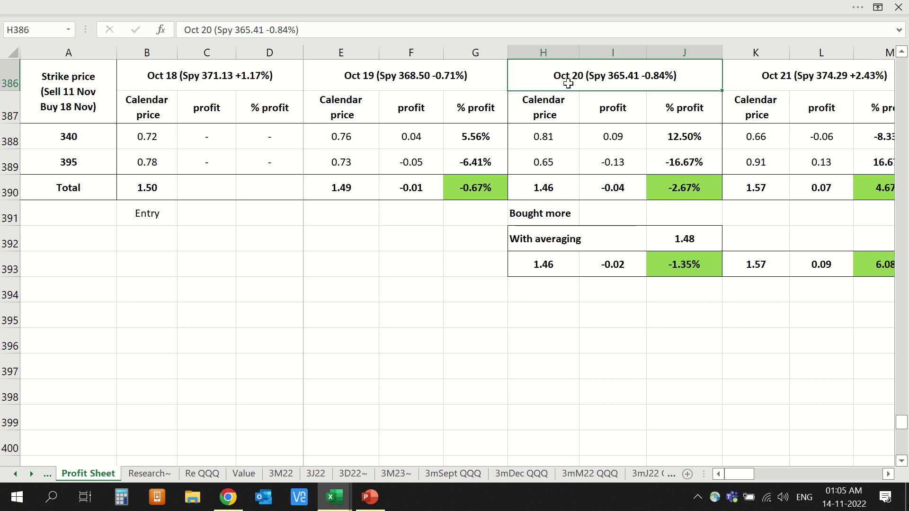
left_click(657, 195)
scroll(652, 199, "right", 3)
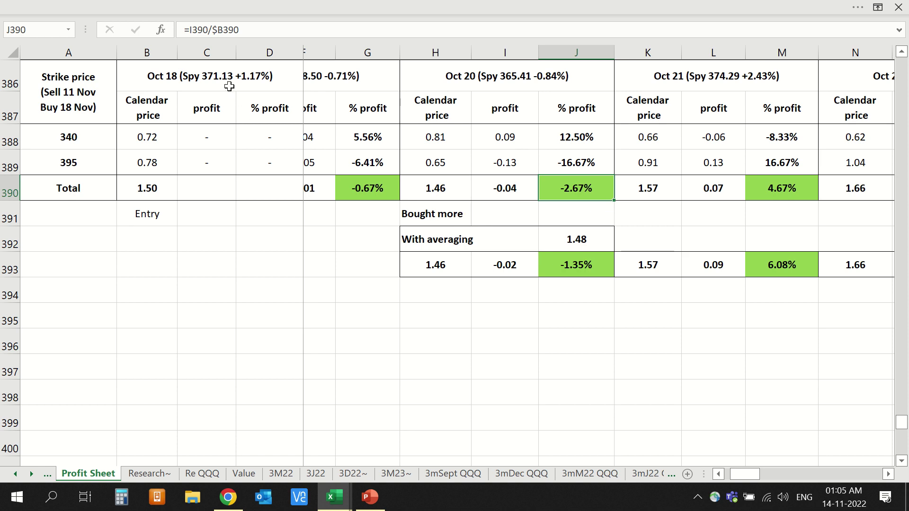
left_click(215, 74)
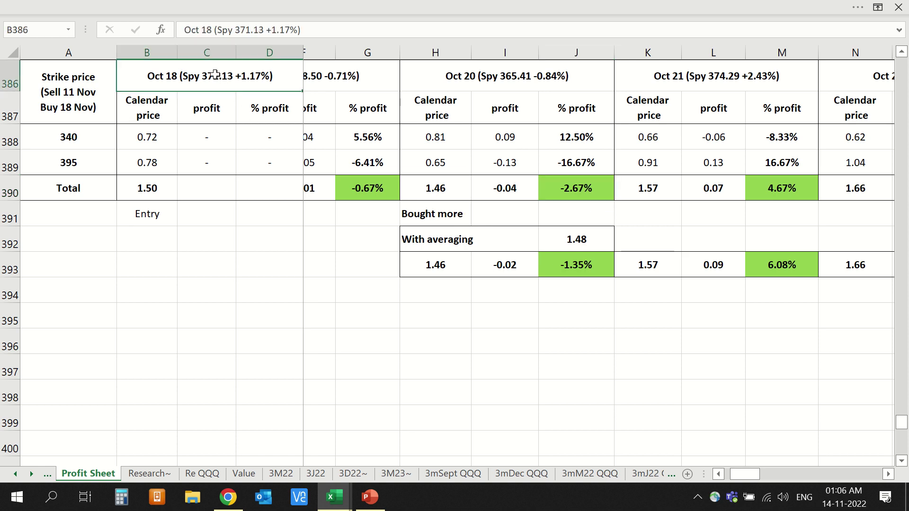
left_click(146, 189)
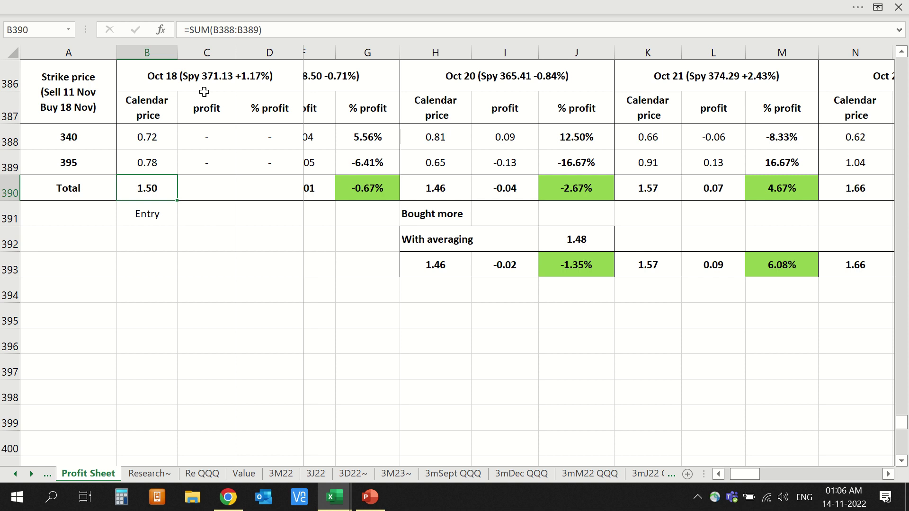
left_click(217, 81)
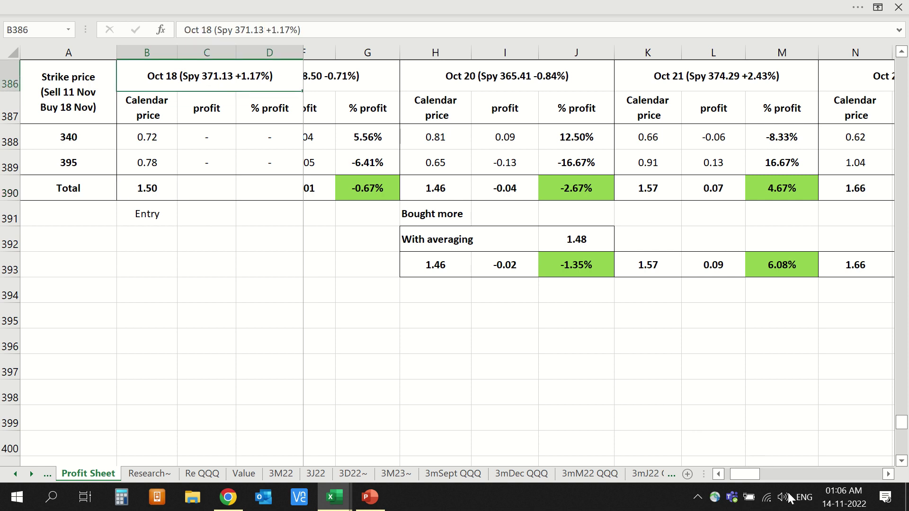
Check 18 October in the system calendar for October 2022 against the trade's entry date.
left_click(844, 497)
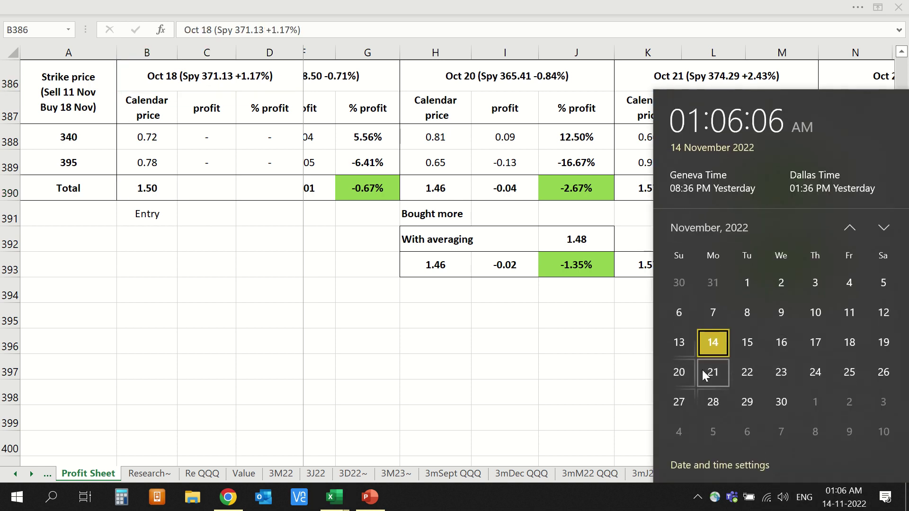
scroll(706, 374, "up", 3)
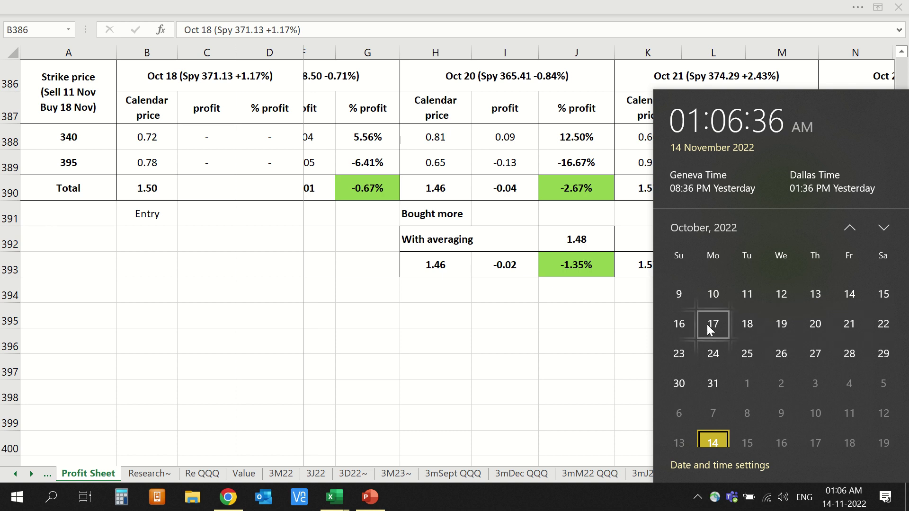
left_click(751, 321)
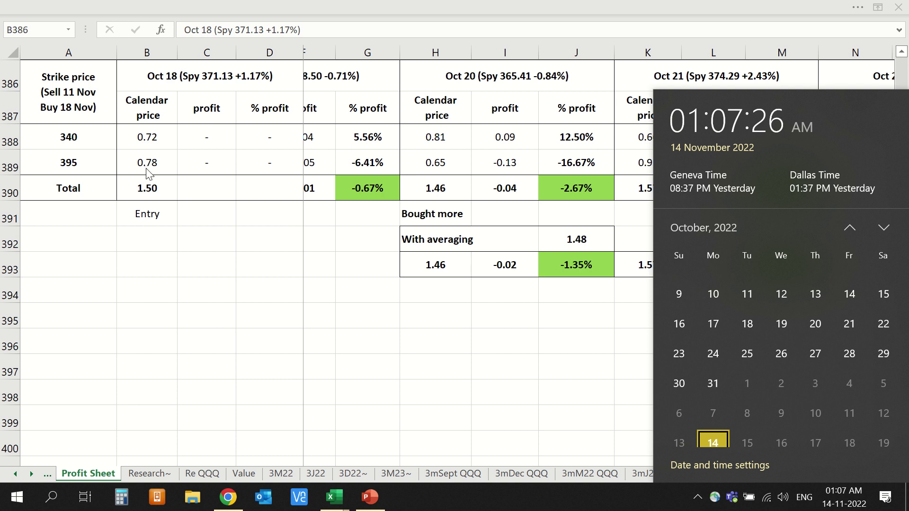
Compare the total calendar prices for Oct 18, Oct 19 and Oct 20 in the Profit Sheet.
left_click(146, 194)
left_click(144, 189)
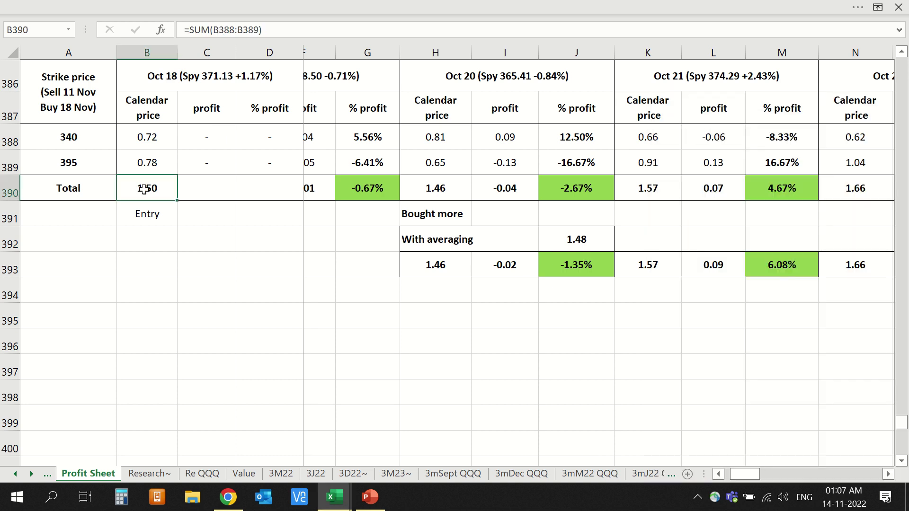
key("Right")
key("Right")
key("Right")
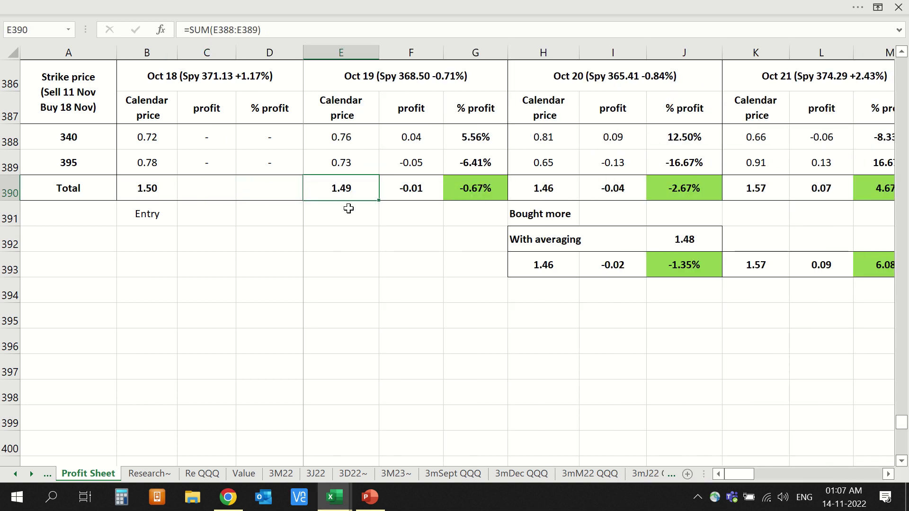
left_click(548, 188)
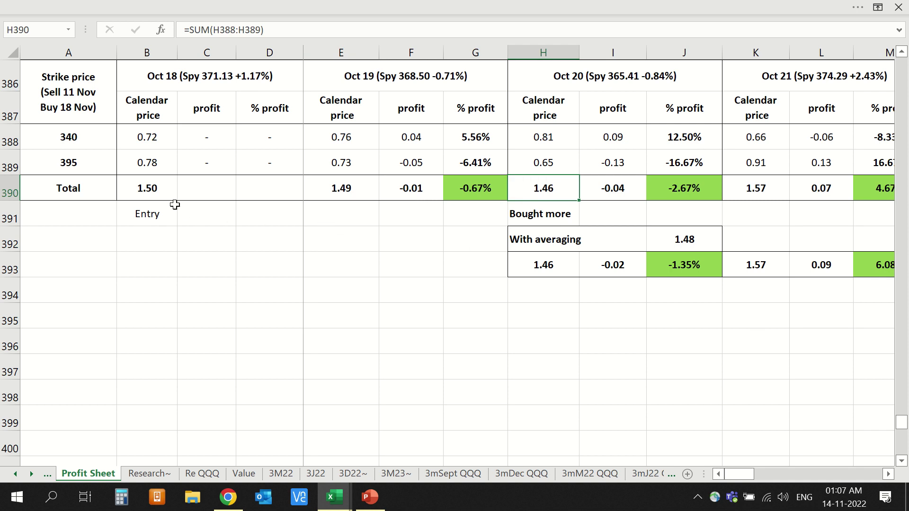
Compare the SPY prices in the Oct 18 and Oct 20 headings, checking the dates in the system calendar for October 2022.
left_click(265, 82)
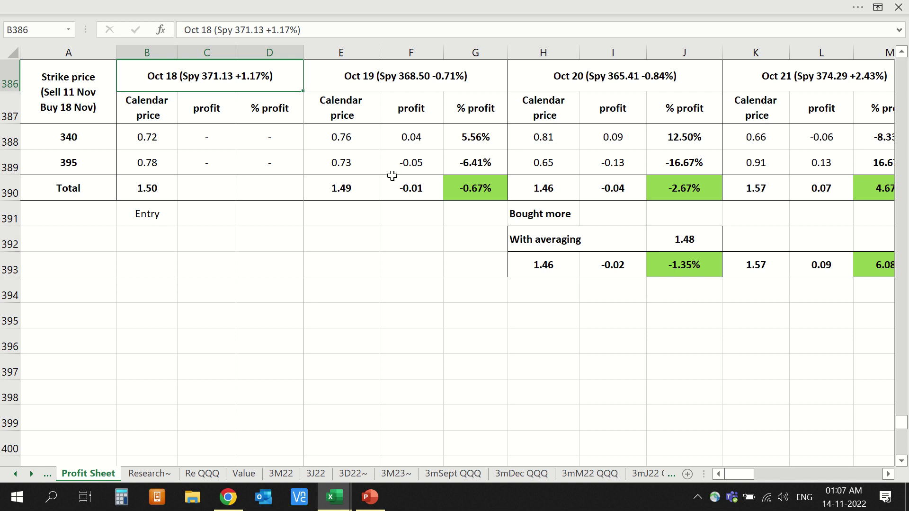
left_click(408, 77)
key("Right")
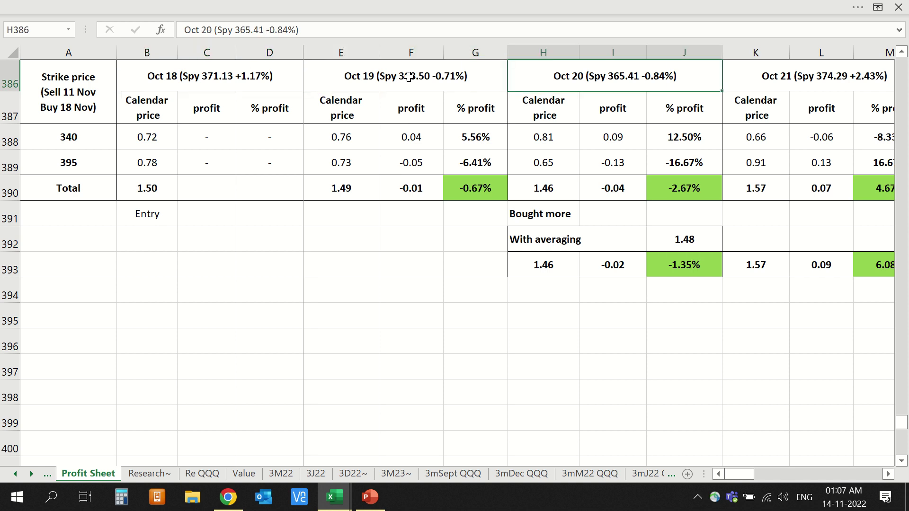
left_click(843, 497)
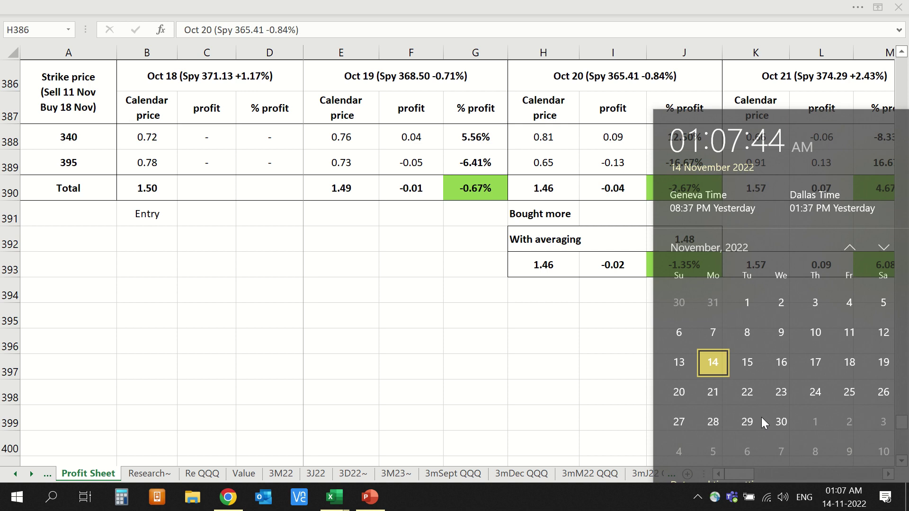
scroll(751, 314, "up", 1)
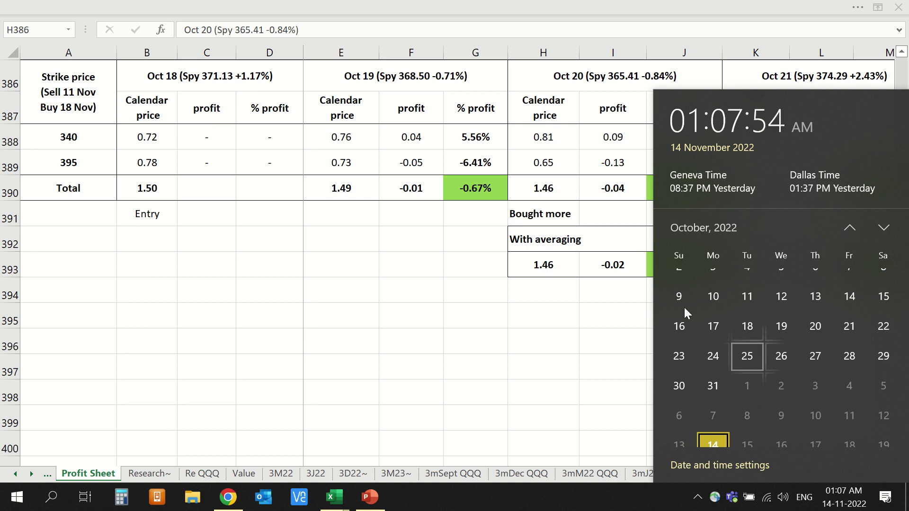
left_click(527, 84)
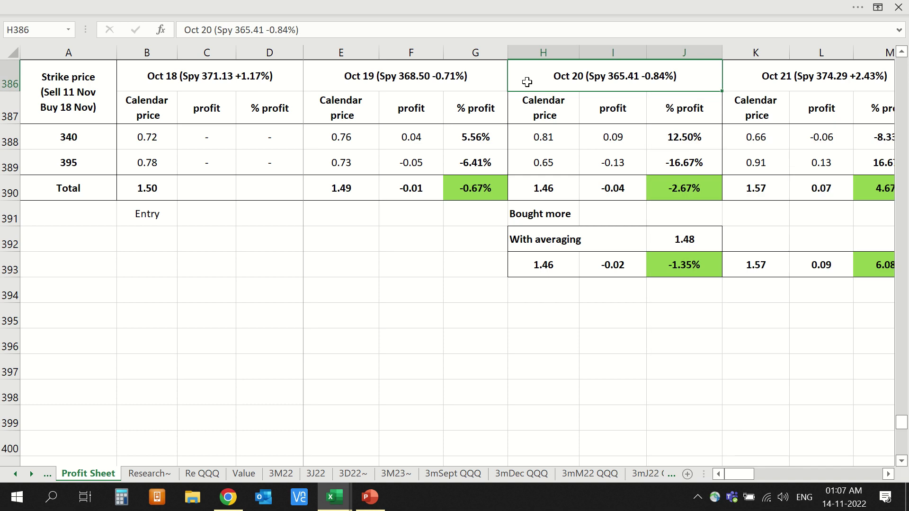
Examine how the averaged entry price under Oct 20 is calculated from the Oct 18 and Oct 20 totals.
scroll(524, 81, "right", 2)
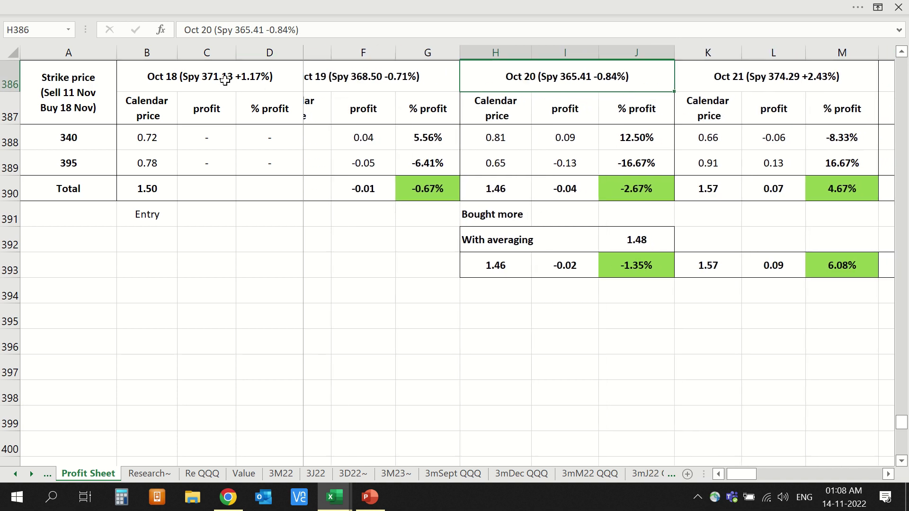
left_click(147, 186)
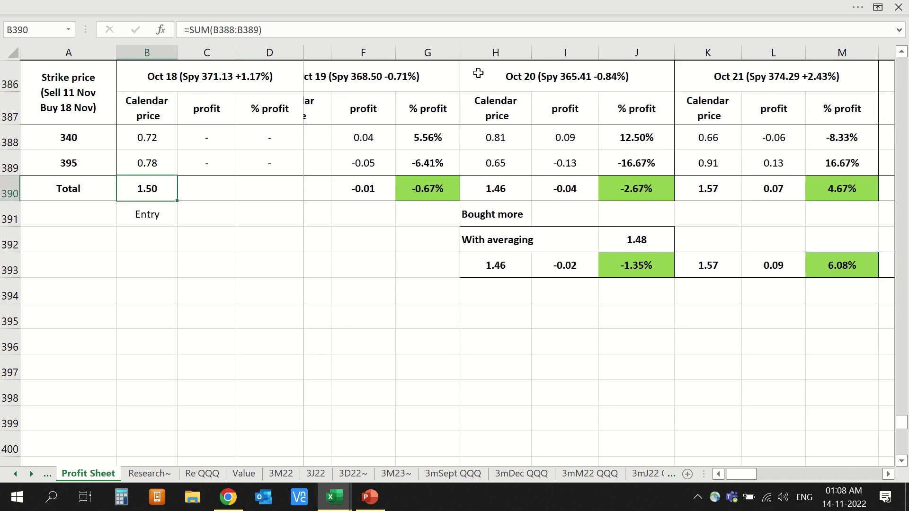
left_click(554, 79)
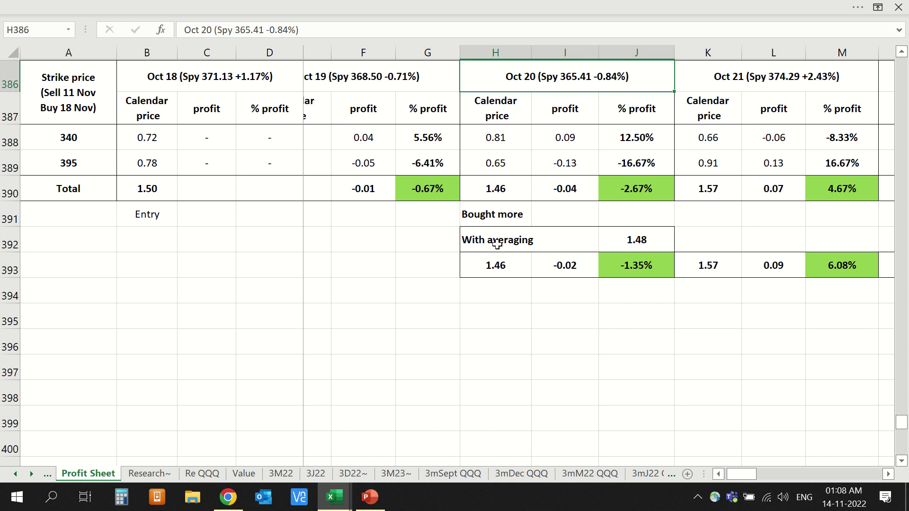
left_click(635, 238)
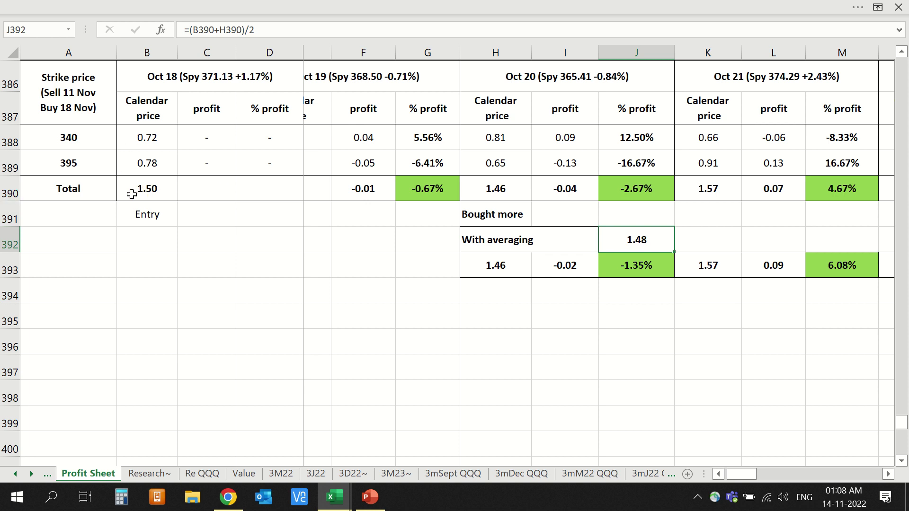
left_click(158, 74)
left_click(132, 192)
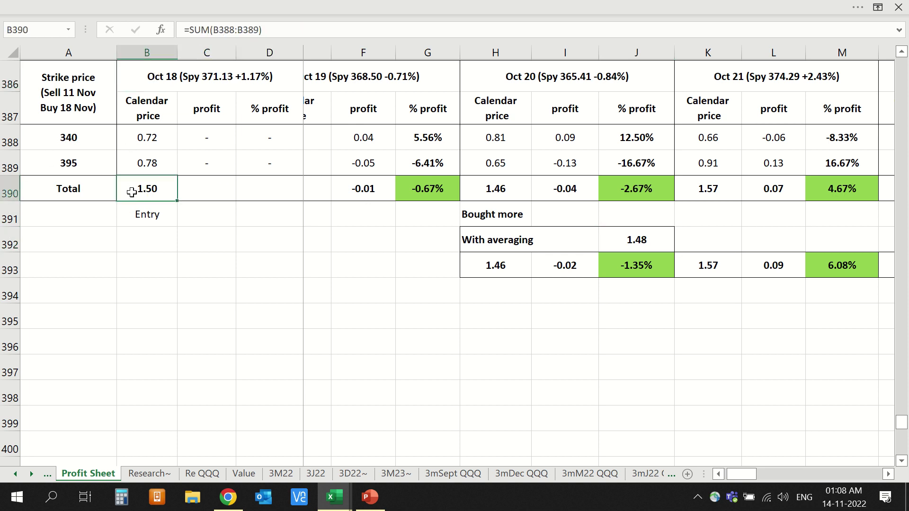
Review the Oct 18 to Oct 20 headings and compare the Oct 20 percent profit in the Total and averaged rows.
left_click(255, 85)
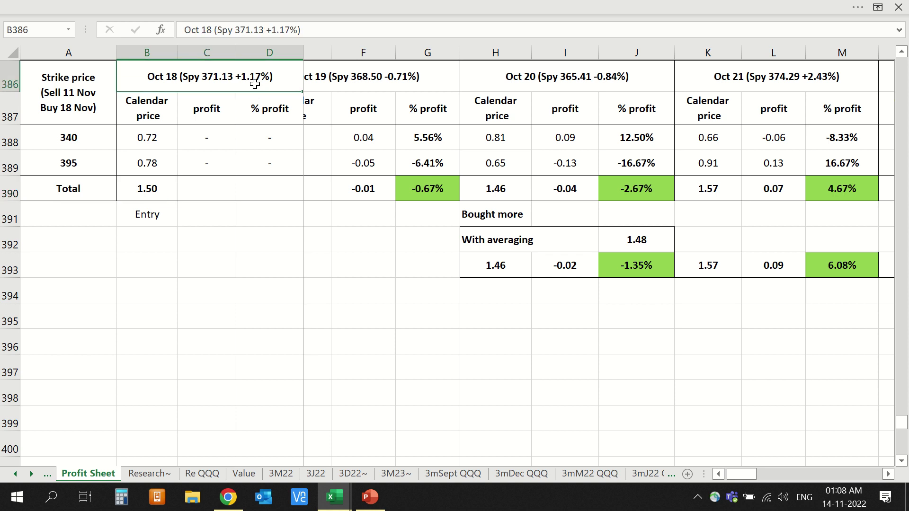
key("Right")
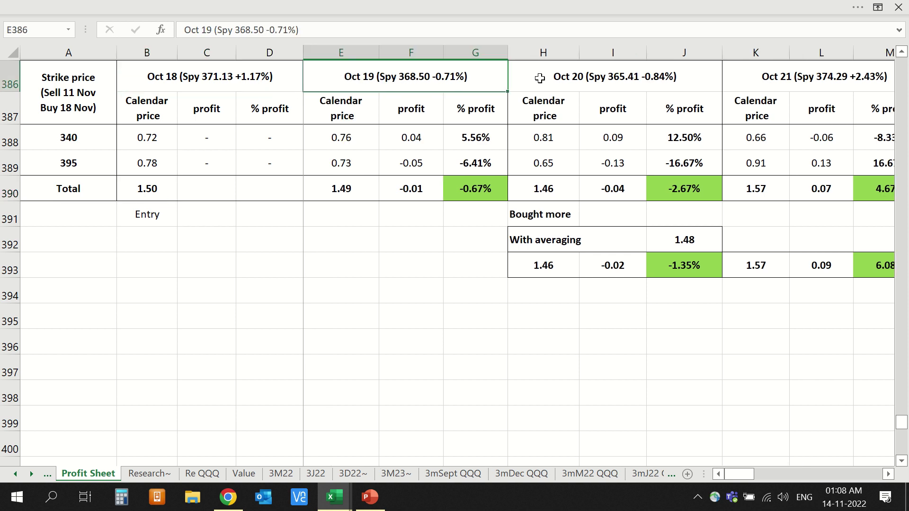
left_click(556, 78)
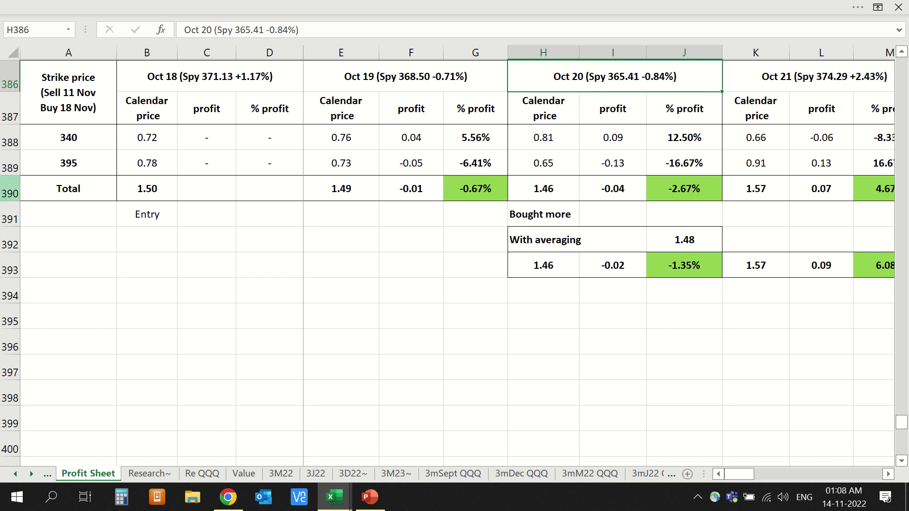
left_click(9, 188)
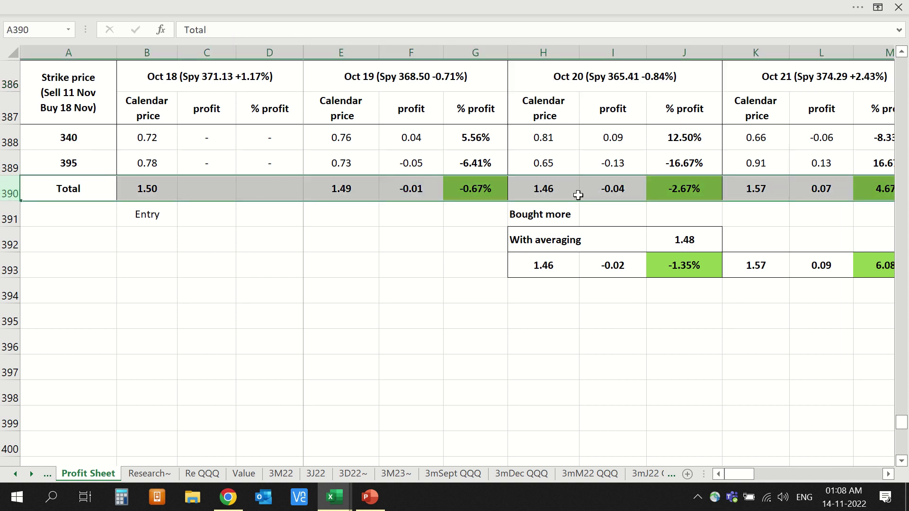
left_click(10, 265)
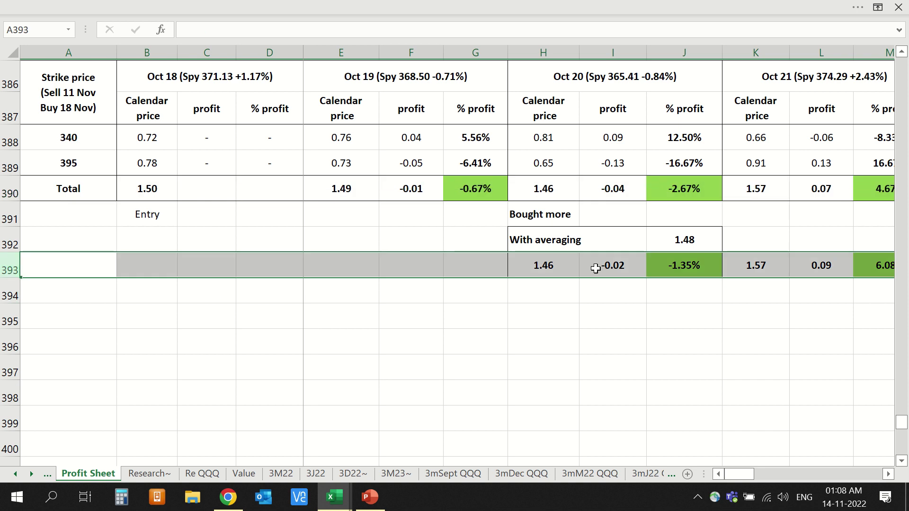
left_click(668, 267)
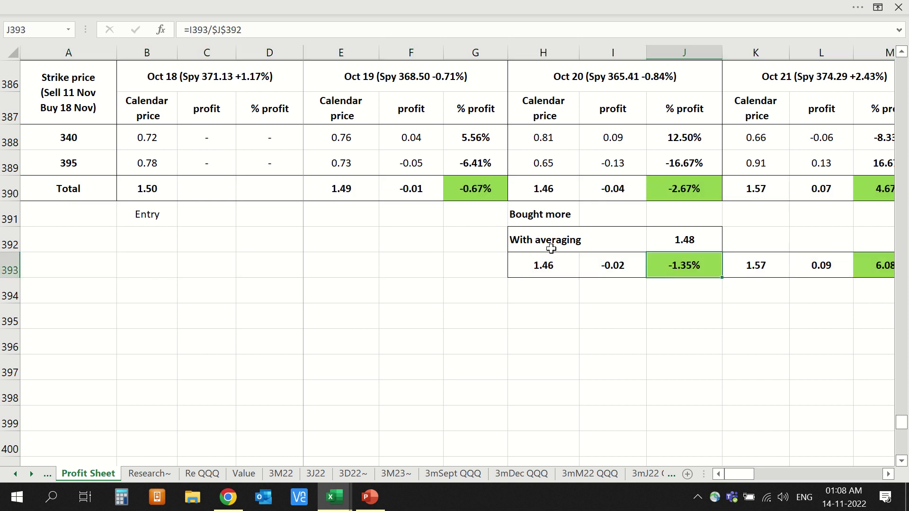
left_click(685, 186)
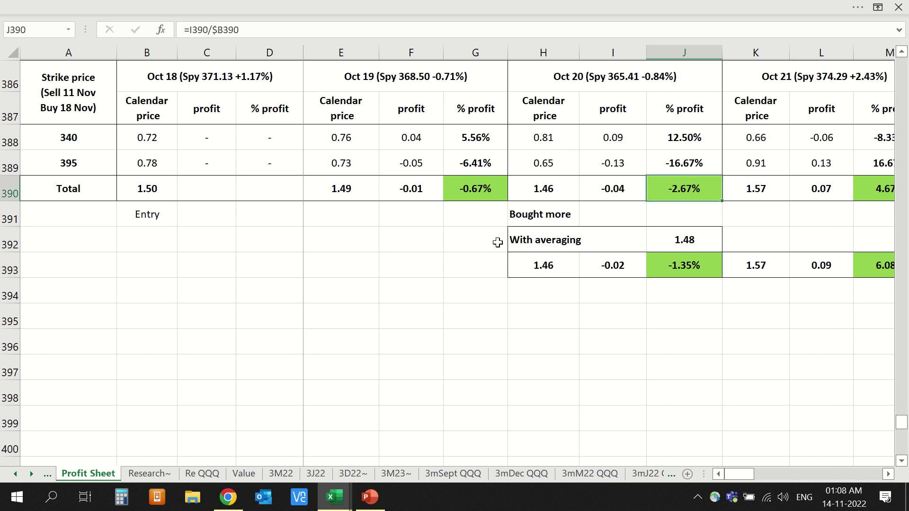
left_click(663, 271)
left_click(649, 78)
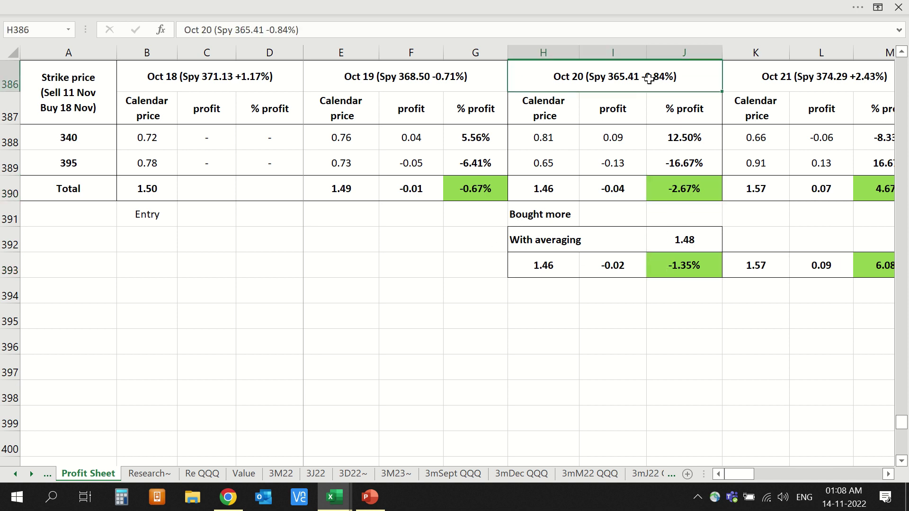
type("3/1")
key("Tab")
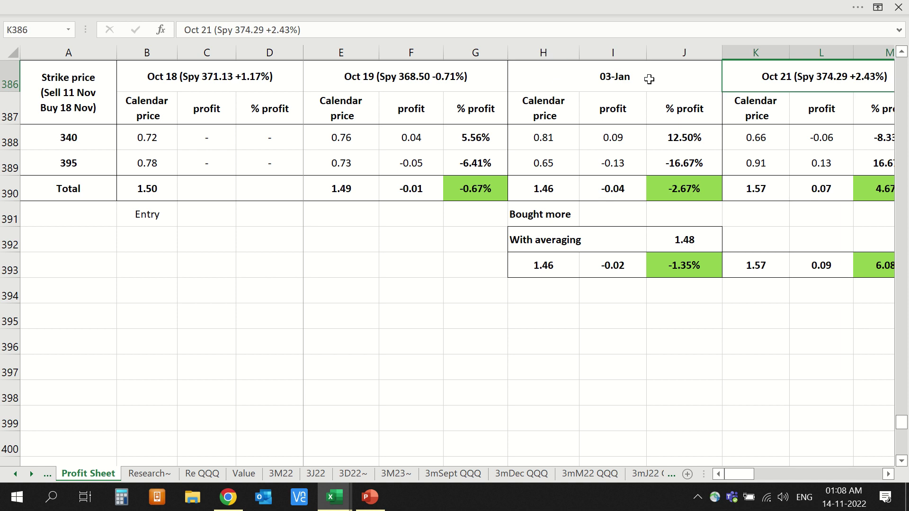
key("ctrl+z")
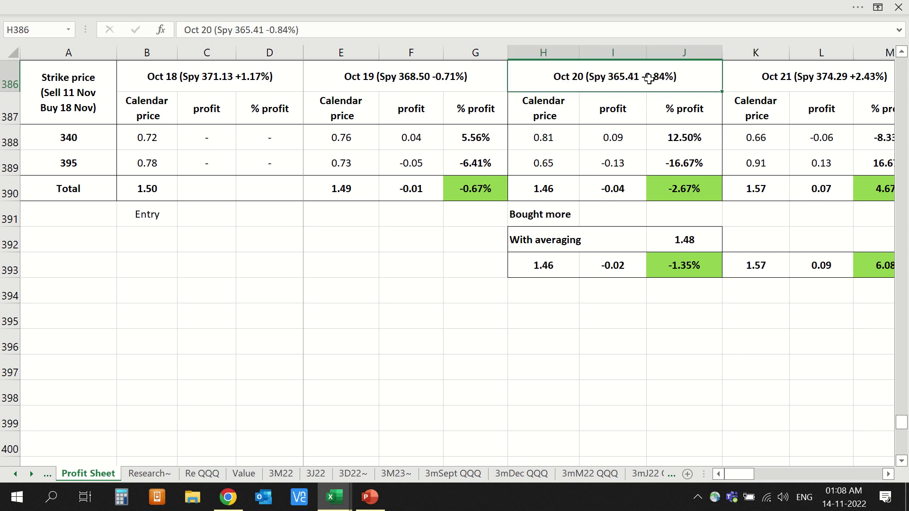
Review the Oct 21 percent profit in the Total row and in the averaged row.
key("Tab")
scroll(684, 87, "right", 3)
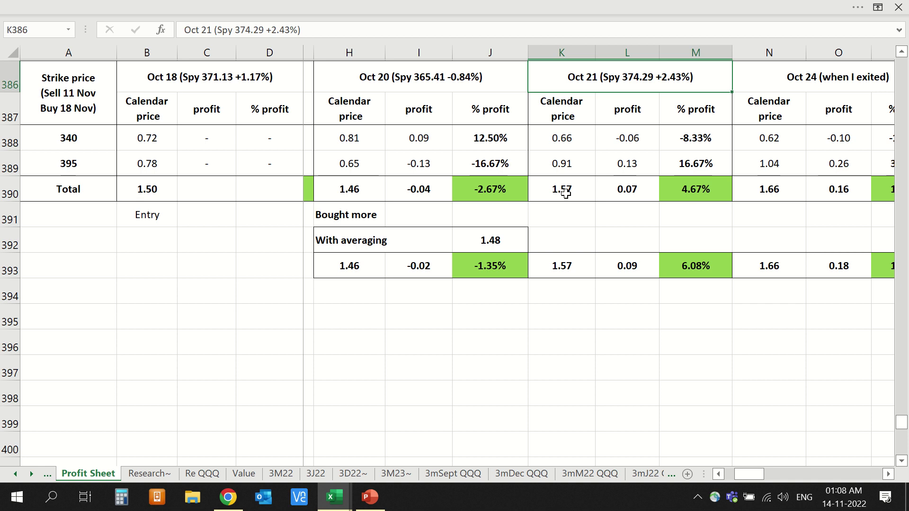
left_click(714, 192)
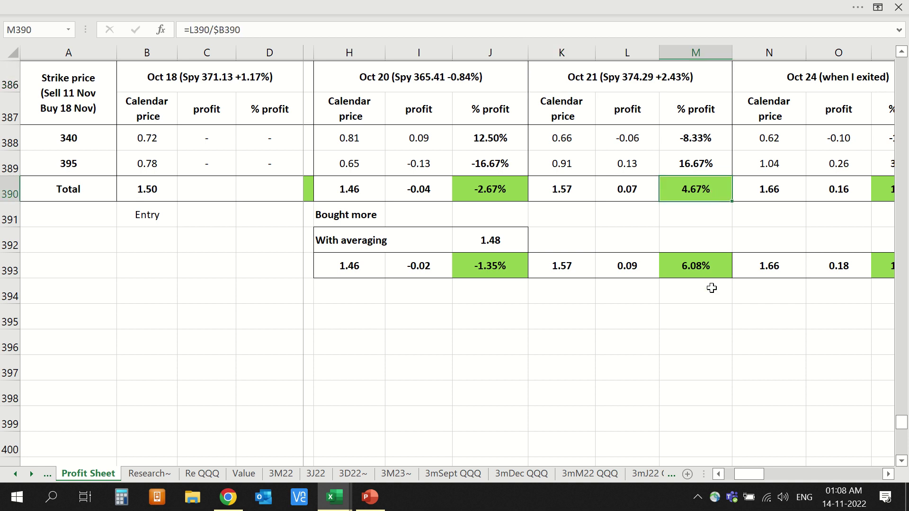
left_click(689, 268)
Compare the percent profit with and without averaging for the Oct 24 exit.
left_click(680, 81)
key("Right")
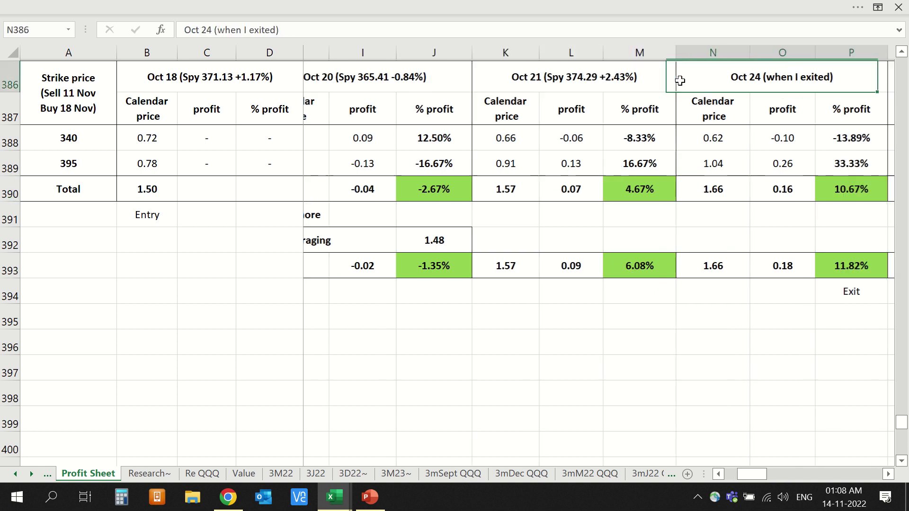
scroll(674, 152, "right", 3)
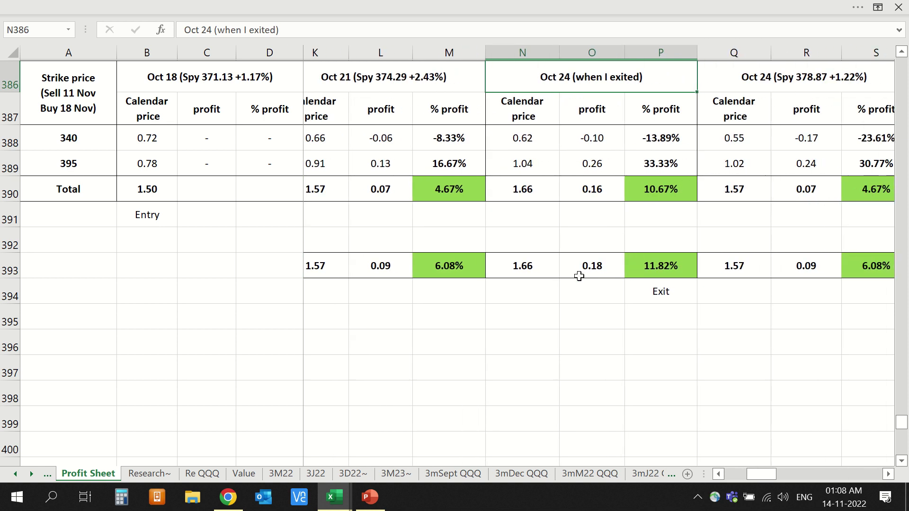
left_click(660, 267)
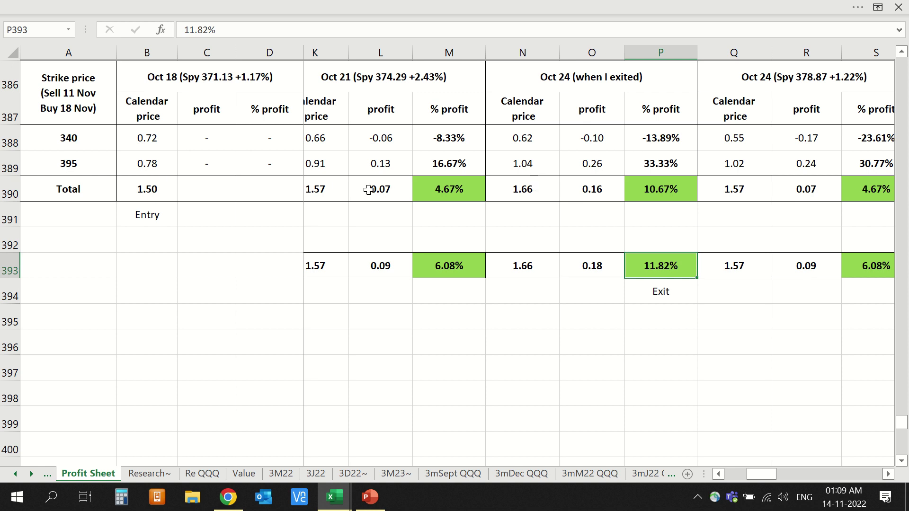
left_click(665, 187)
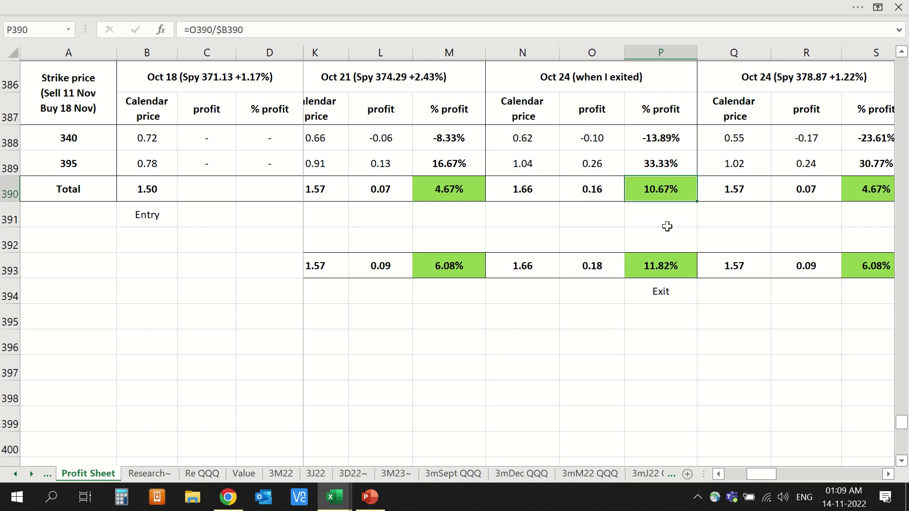
Review the total percent profit in the second Oct 24 block, headed with the SPY price.
scroll(667, 226, "right", 1)
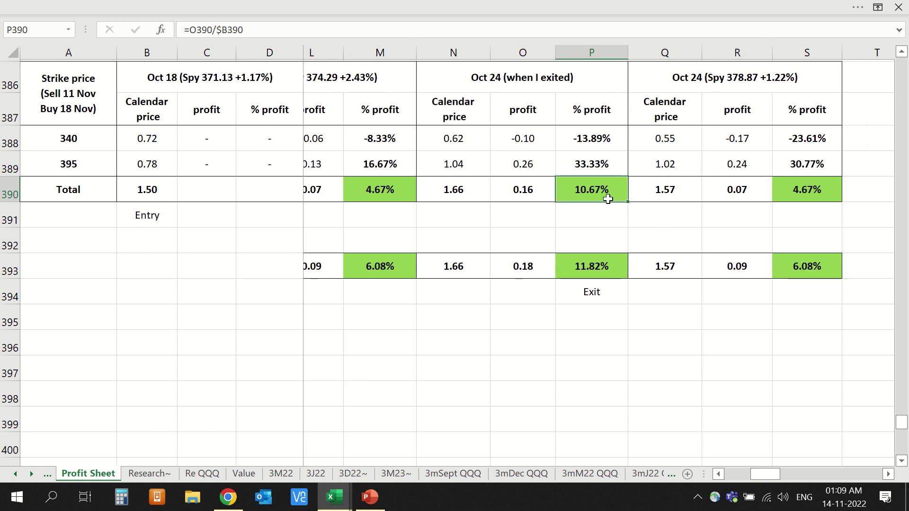
left_click(695, 84)
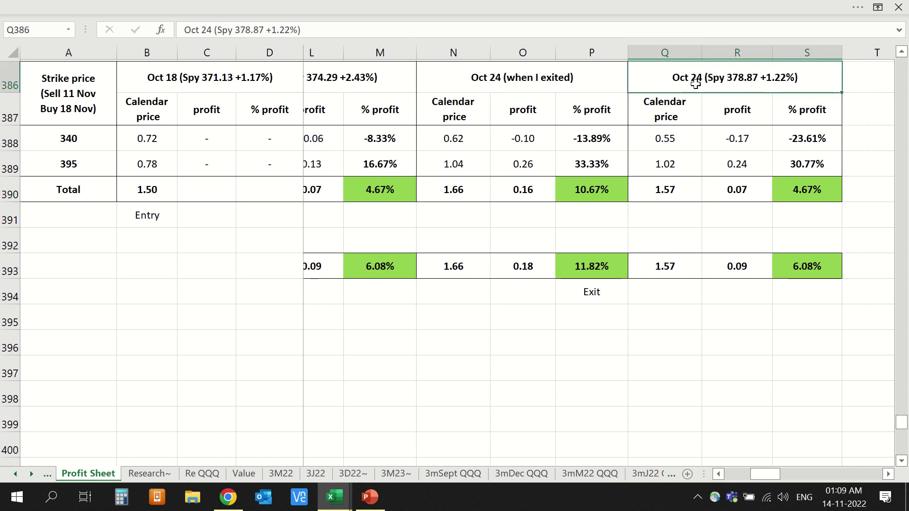
left_click(800, 196)
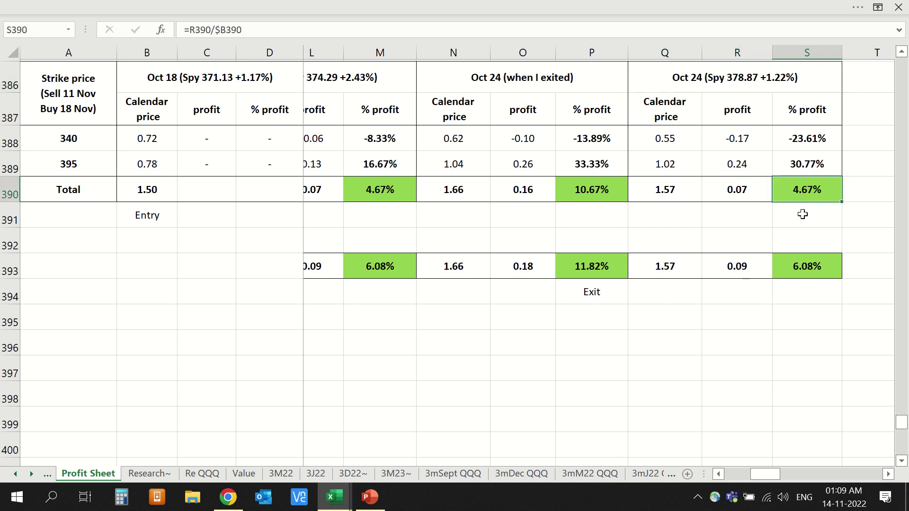
Review the averaged percent profit in the second Oct 24 block, the Oct 18 heading and the averaged percent profit at the exit.
left_click(808, 267)
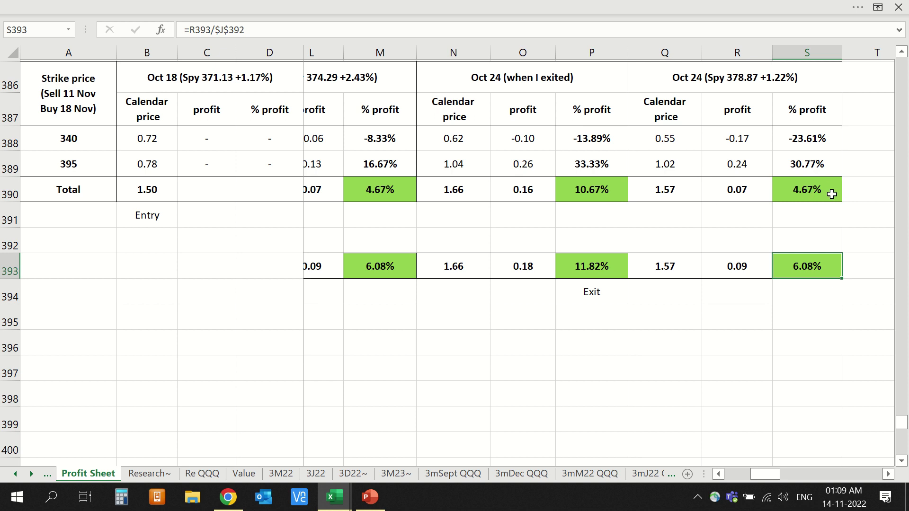
scroll(526, 111, "left", 1)
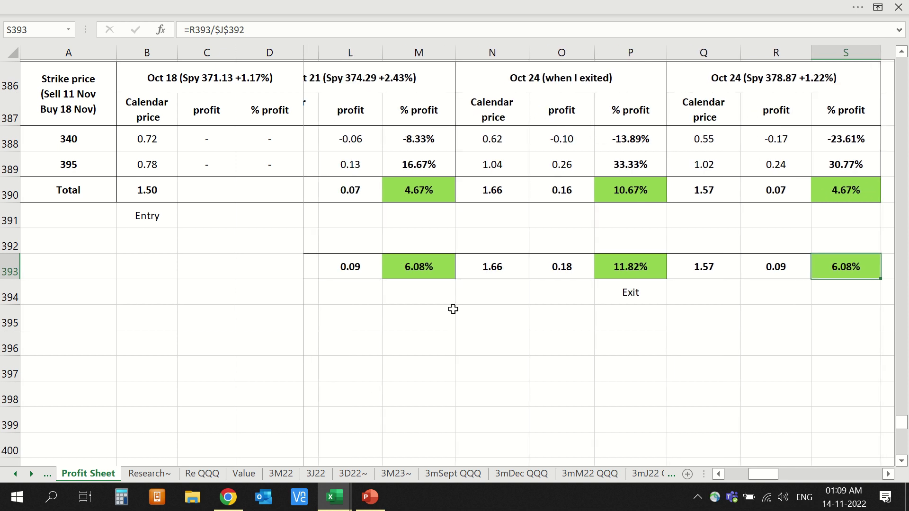
left_click(80, 101)
key("Right")
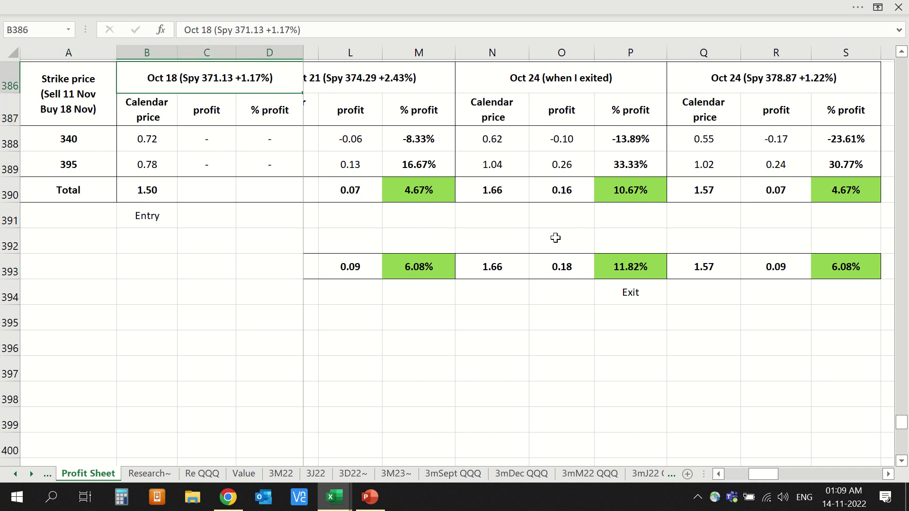
left_click(615, 275)
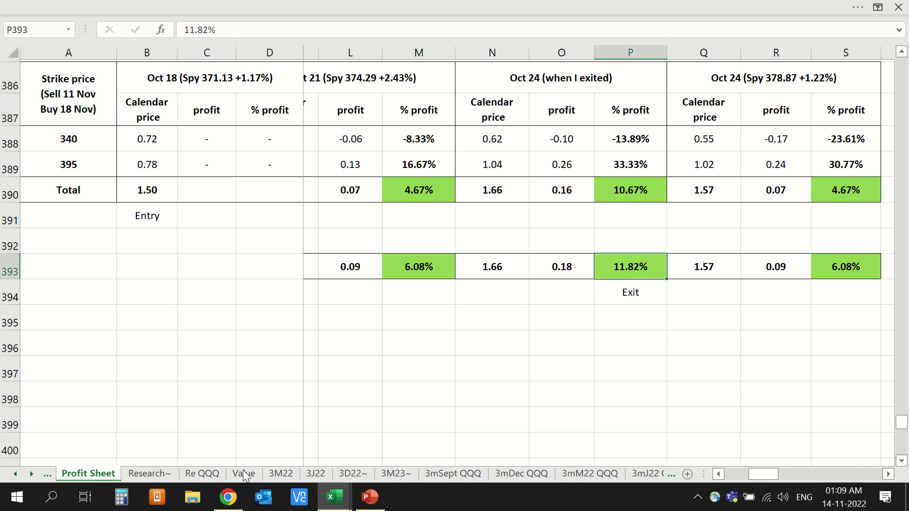
Switch to the TradingView chart in Chrome, close the advert and examine SPY's daily price movement before and around the entry and exit lines.
left_click(227, 498)
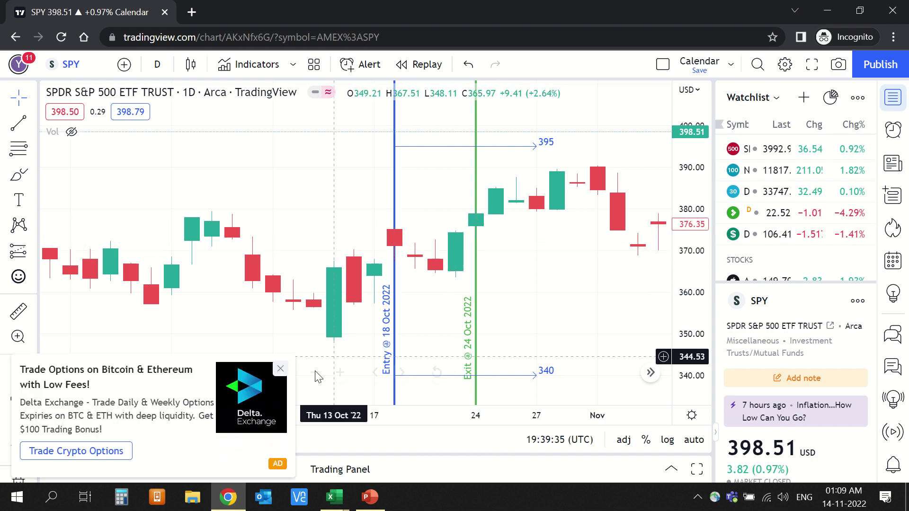
left_click(280, 368)
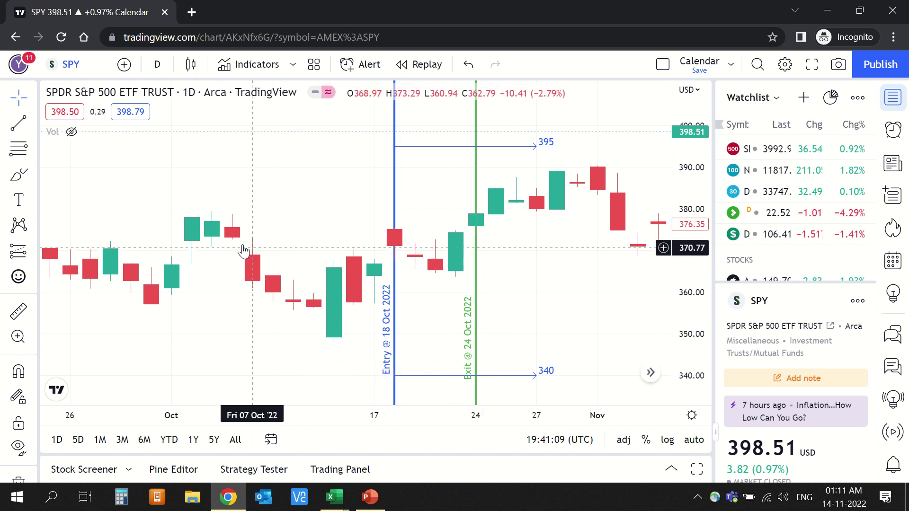
scroll(346, 301, "down", 5)
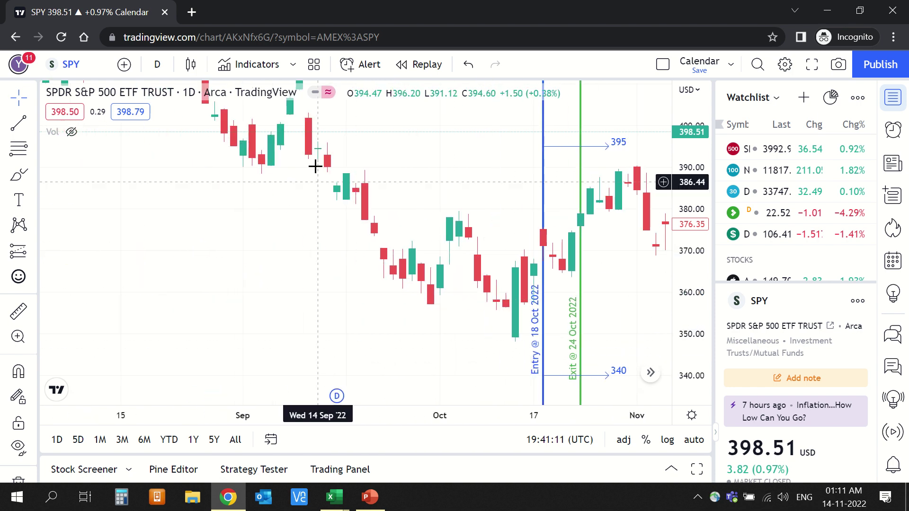
scroll(476, 258, "up", 5)
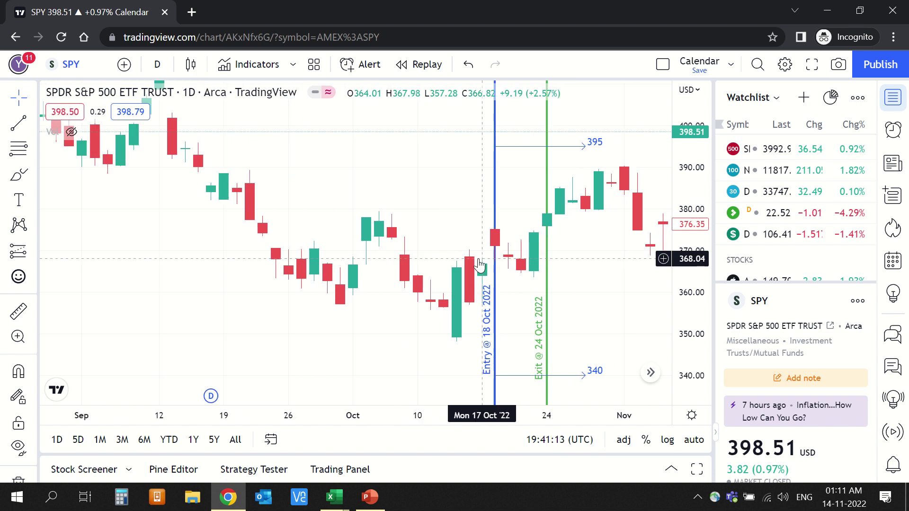
scroll(478, 259, "up", 1)
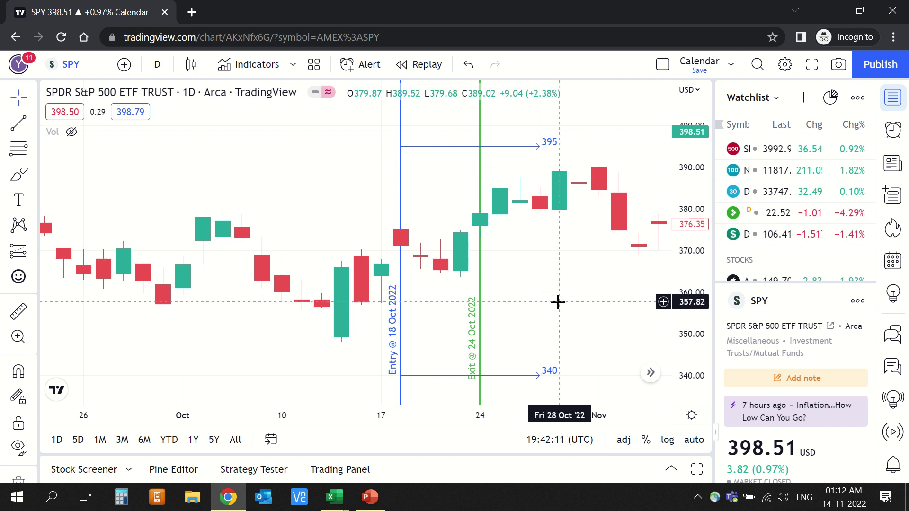
Switch to the Excel profit sheet and locate the calendar trade entered on Oct 26.
key("alt+Tab")
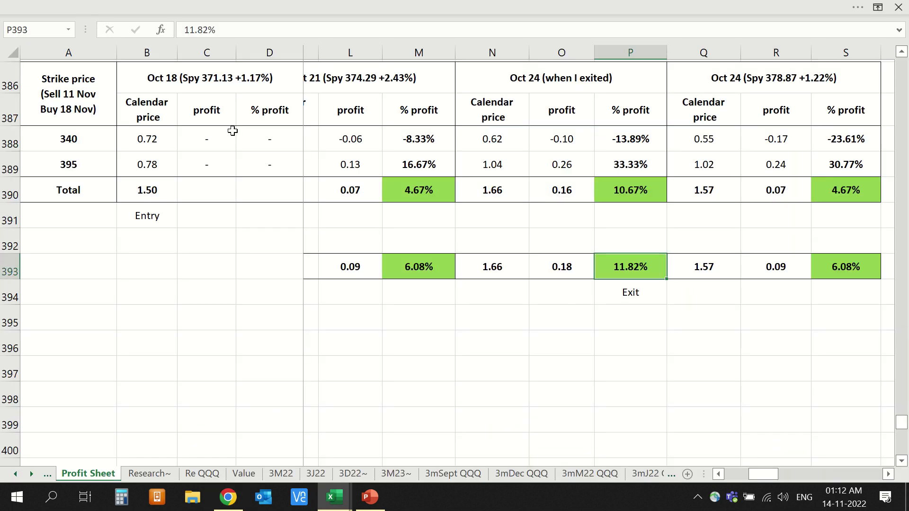
scroll(213, 255, "down", 5)
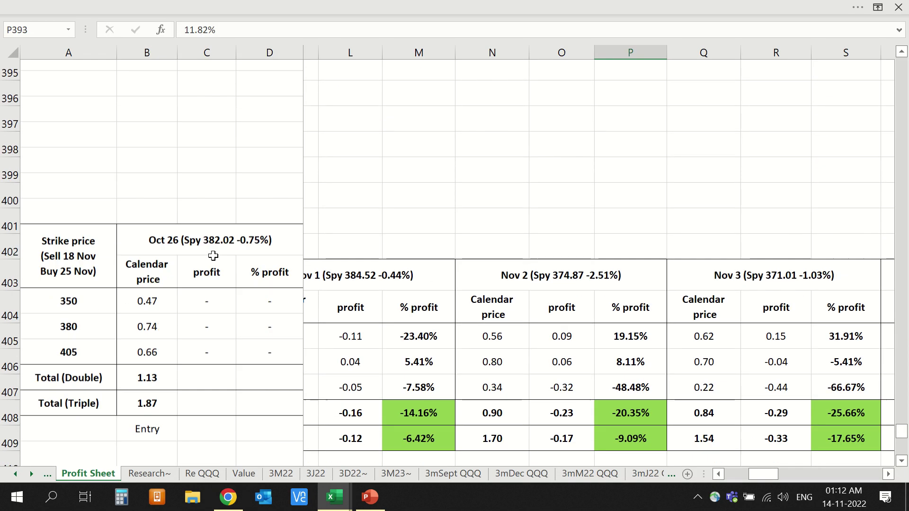
scroll(213, 256, "down", 1)
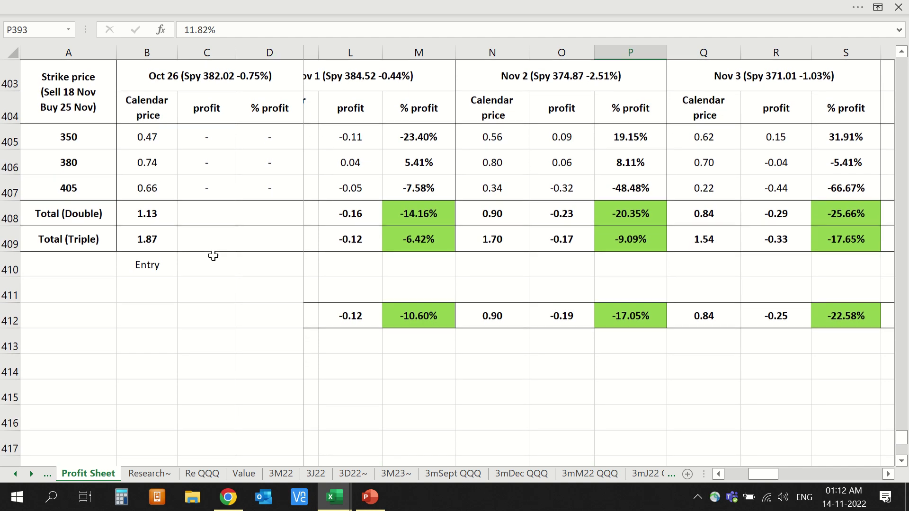
Switch to the TradingView chart, bring the November candles into view and save the Calendar layout.
key("alt+Tab")
scroll(378, 264, "right", 6)
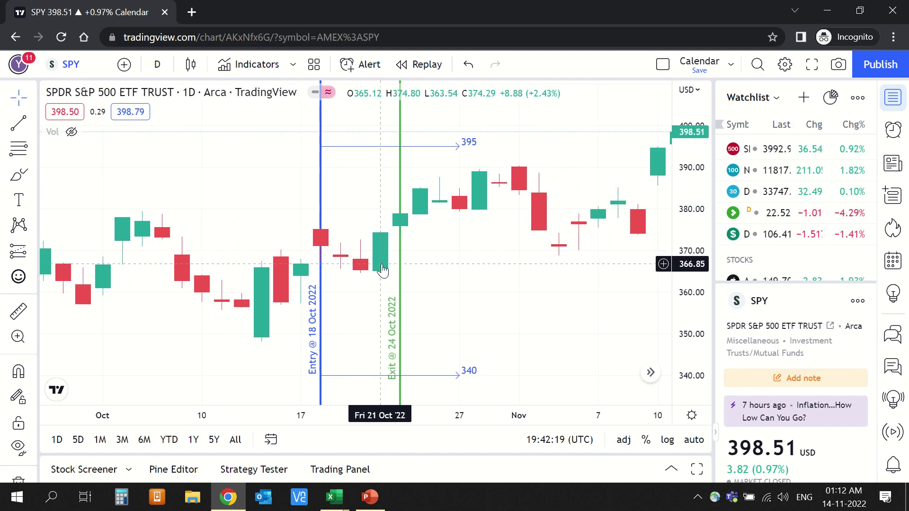
left_click(731, 66)
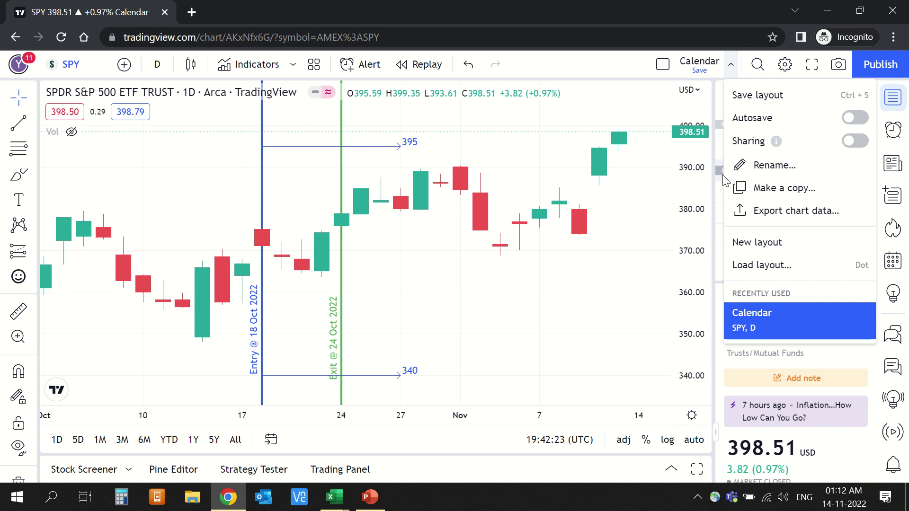
left_click(688, 67)
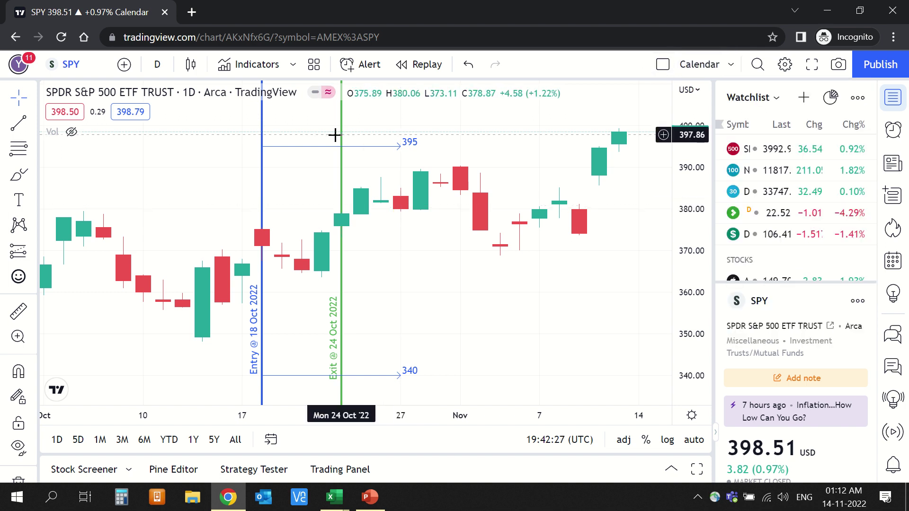
Check the trade's entry date in the Excel sheet, and move the blue entry line to 26 October and the green exit line to 4 November.
left_click_drag(262, 197, 420, 199)
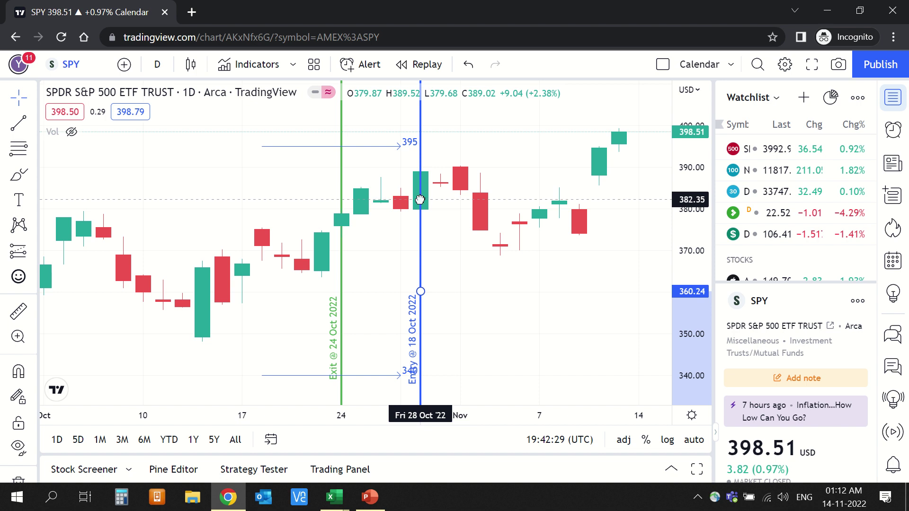
key("alt+Tab")
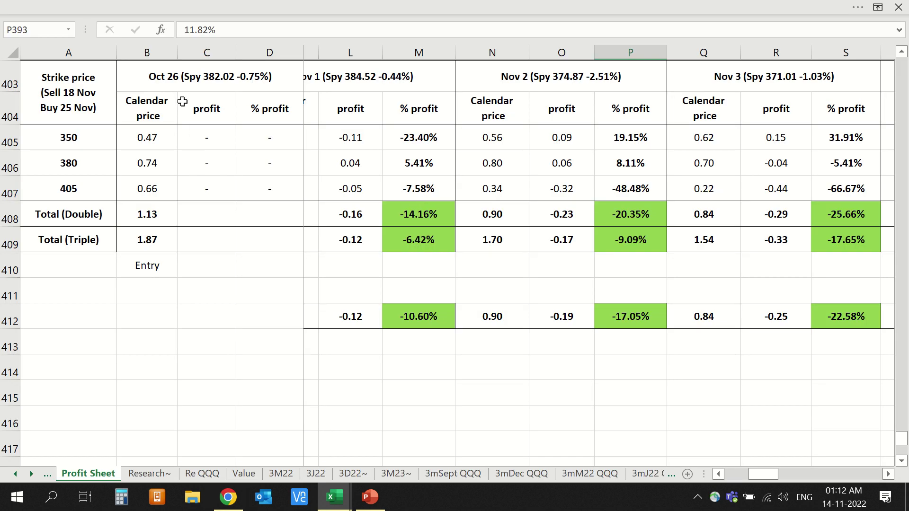
key("alt+Tab")
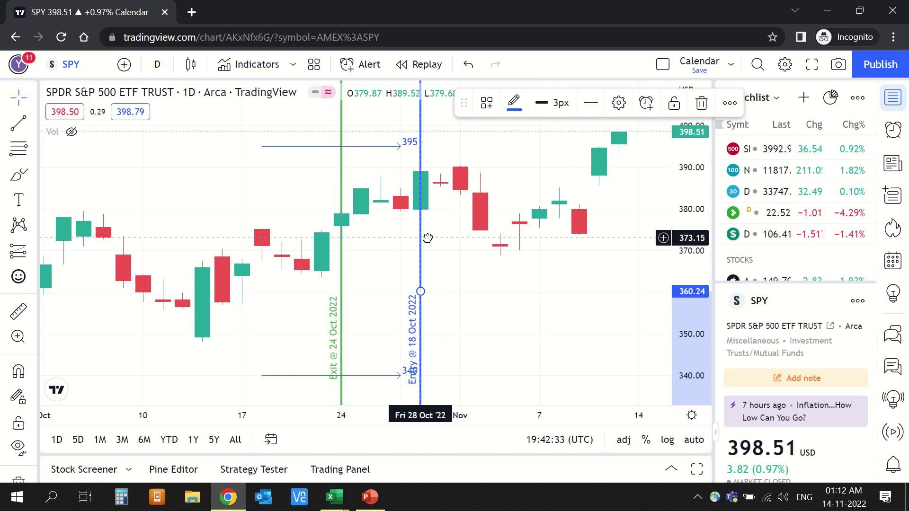
left_click_drag(427, 237, 529, 240)
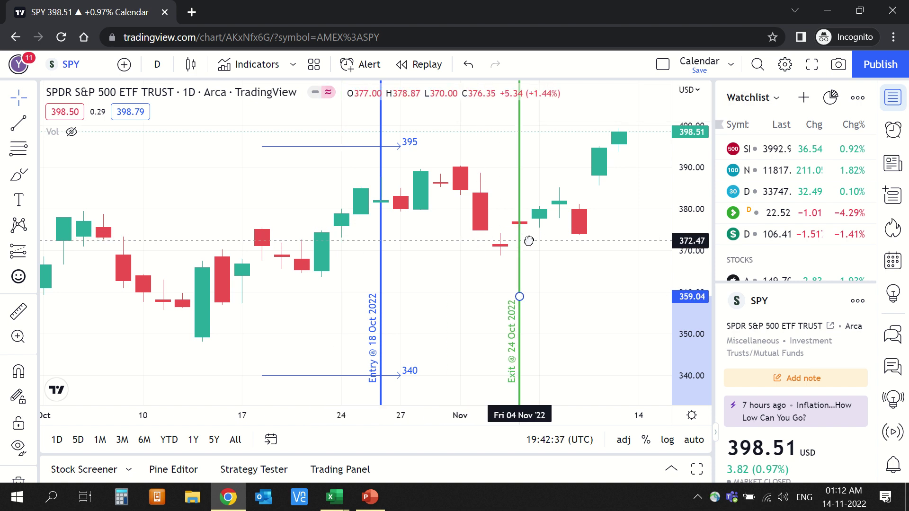
Look through the trade's dates up to Nov 11 in the Excel sheet and move the chart's green exit line to 10 November.
key("alt+Tab")
scroll(529, 240, "right", 5)
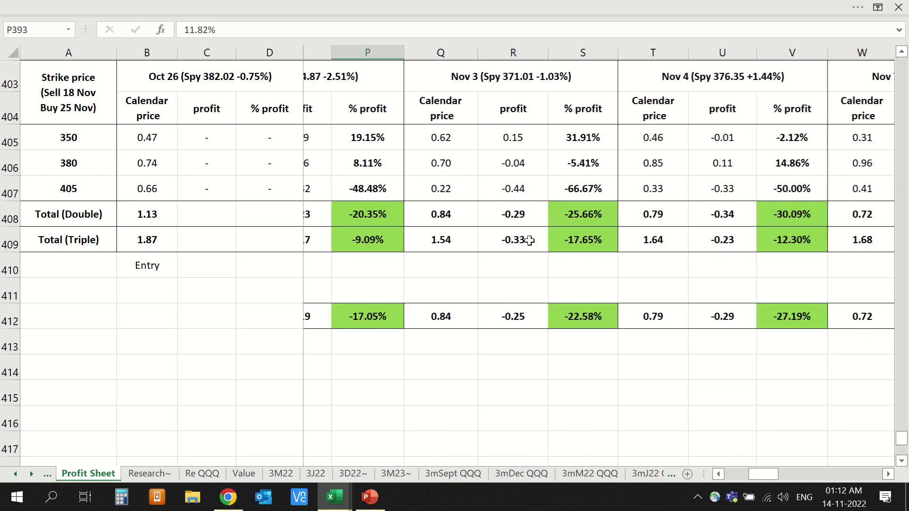
scroll(529, 240, "right", 6)
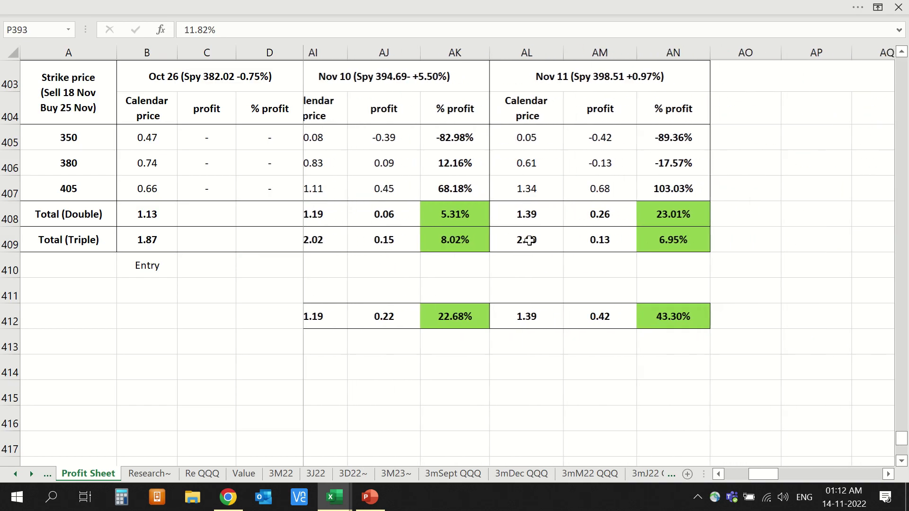
scroll(529, 240, "left", 12)
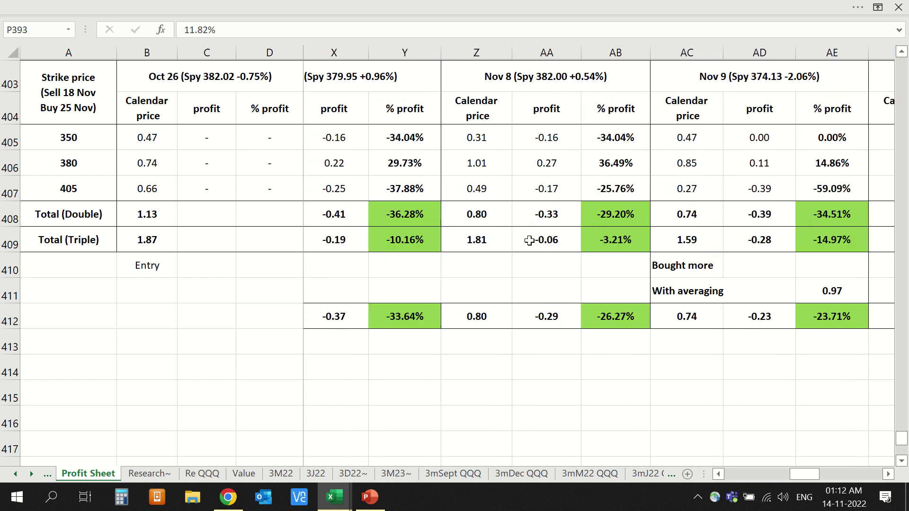
scroll(530, 240, "left", 5)
scroll(528, 240, "right", 2)
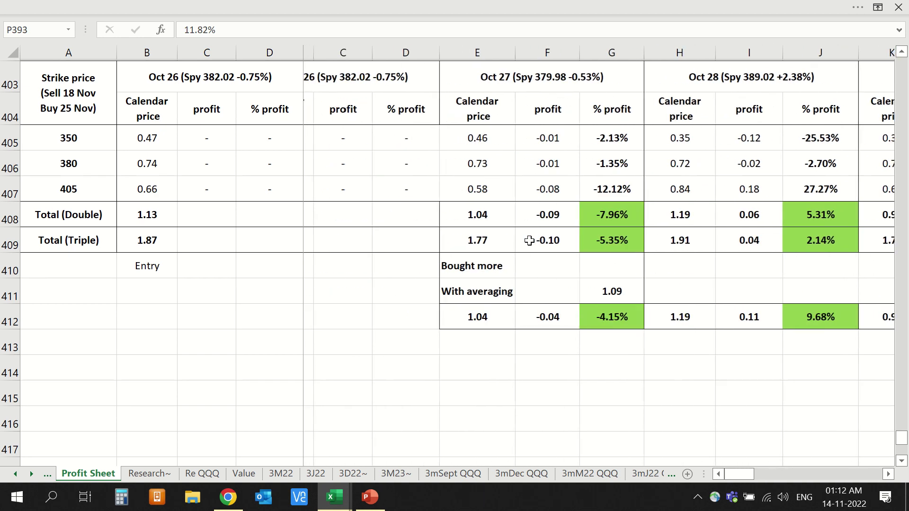
key("alt+Tab")
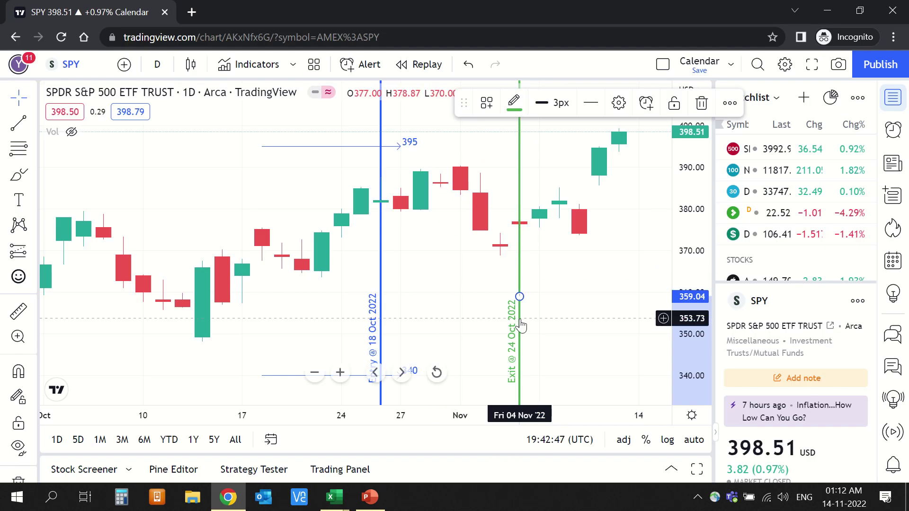
left_click_drag(521, 257, 600, 249)
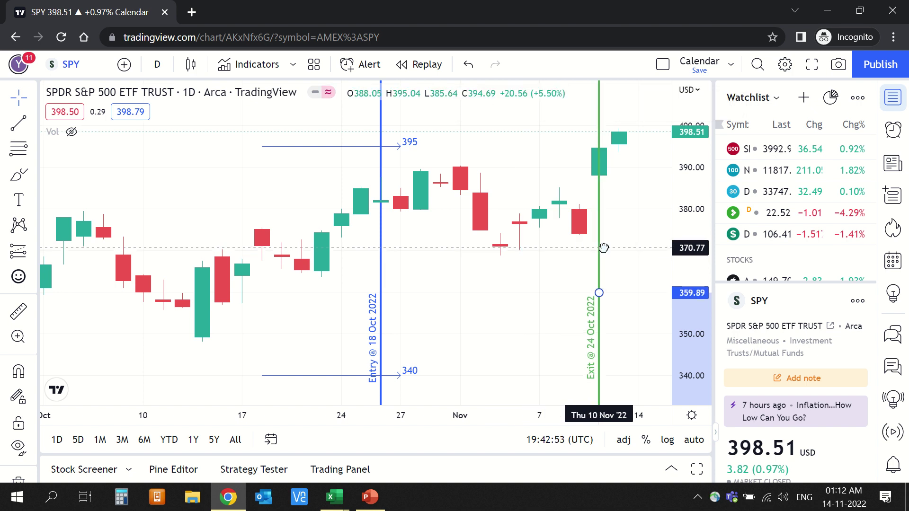
Reposition the upper and lower strike arrows to start at the 26 October entry line and extend both to 14 November.
mouse_move(341, 146)
left_mouse_down()
mouse_move(427, 165)
mouse_move(427, 156)
left_mouse_up()
left_click_drag(520, 156, 638, 157)
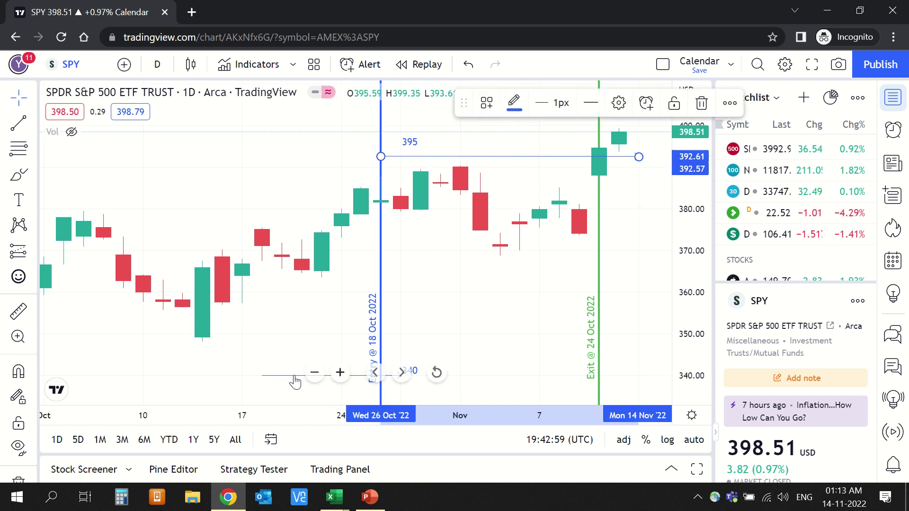
left_click_drag(284, 375, 404, 333)
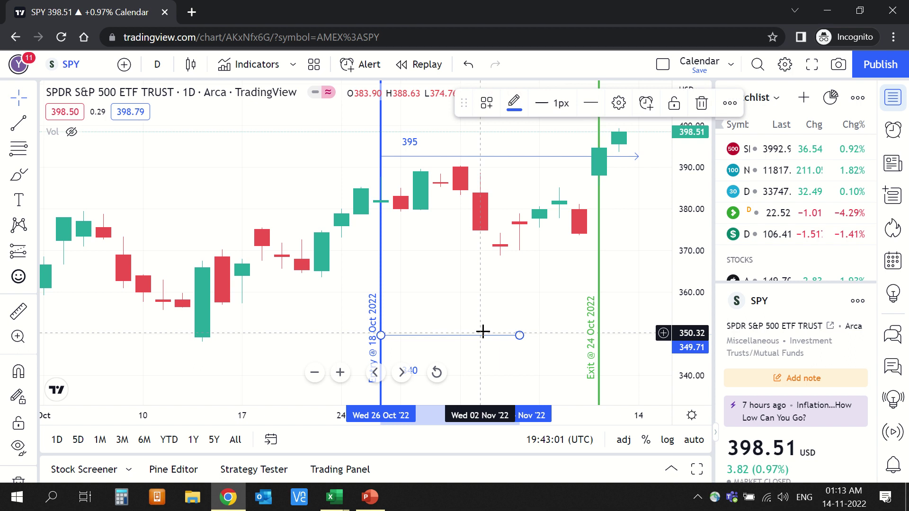
left_click_drag(519, 335, 639, 338)
Check the upper strike in the Excel sheet and set both price coordinates of the chart's upper arrow to 405.
key("alt+Tab")
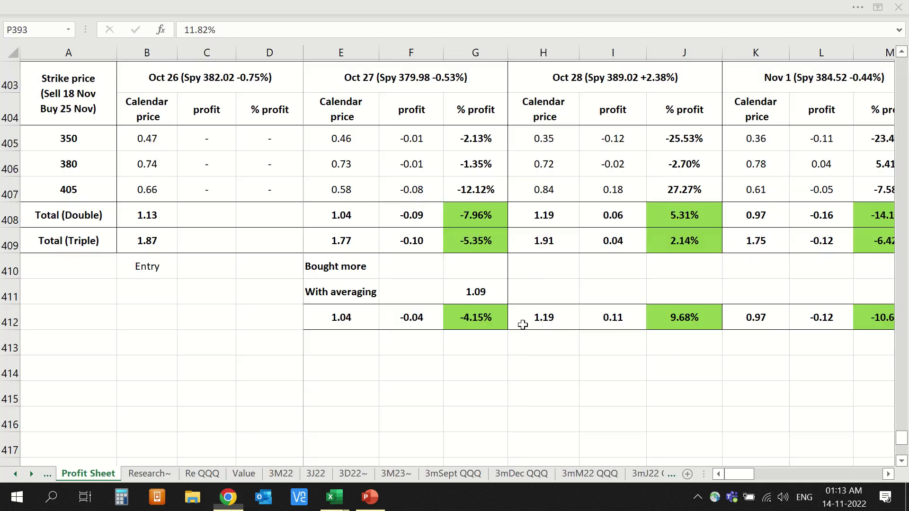
key("alt+Tab")
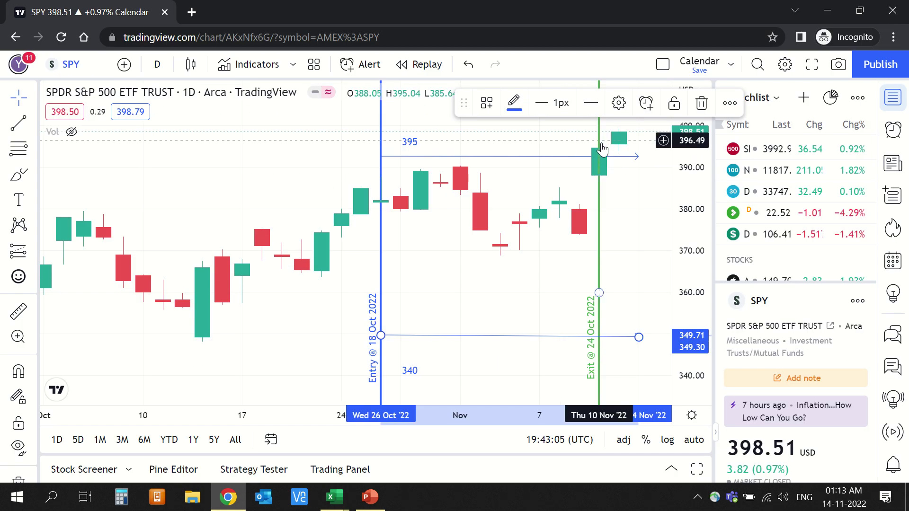
left_click(499, 156)
left_click(620, 101)
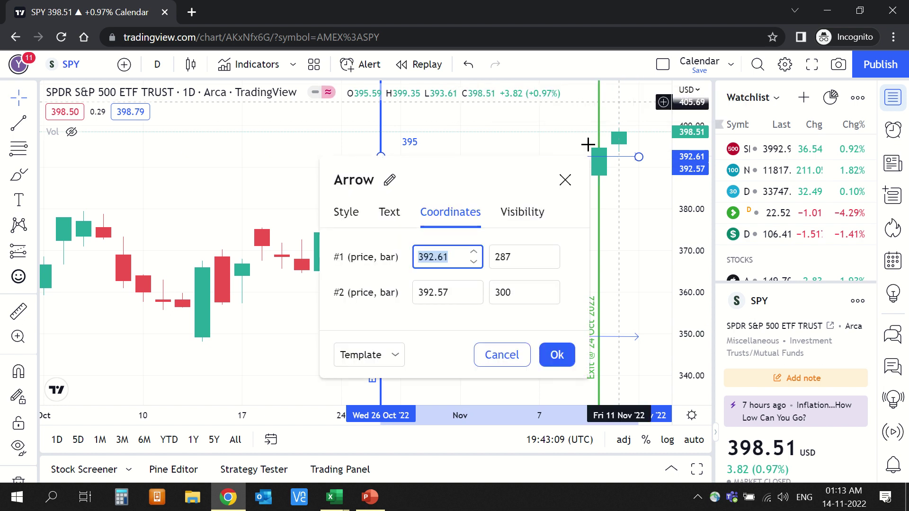
key("alt+Tab")
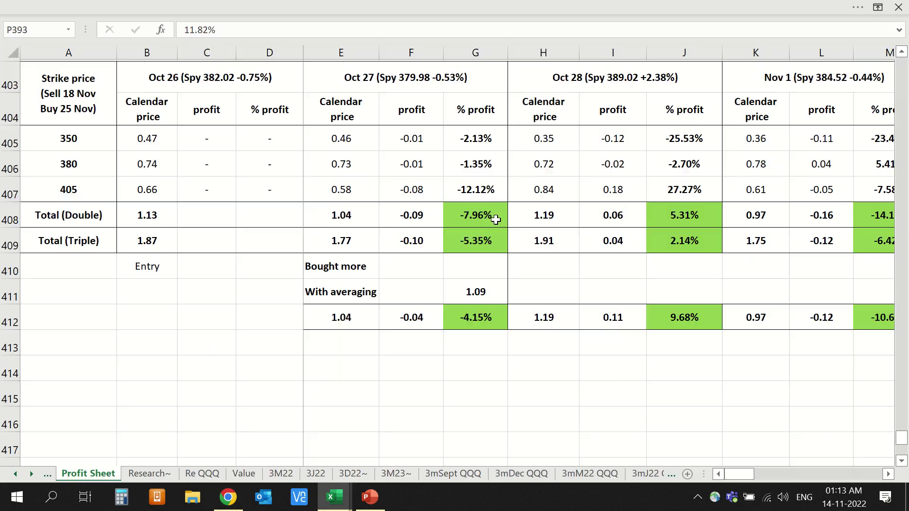
key("alt+Tab")
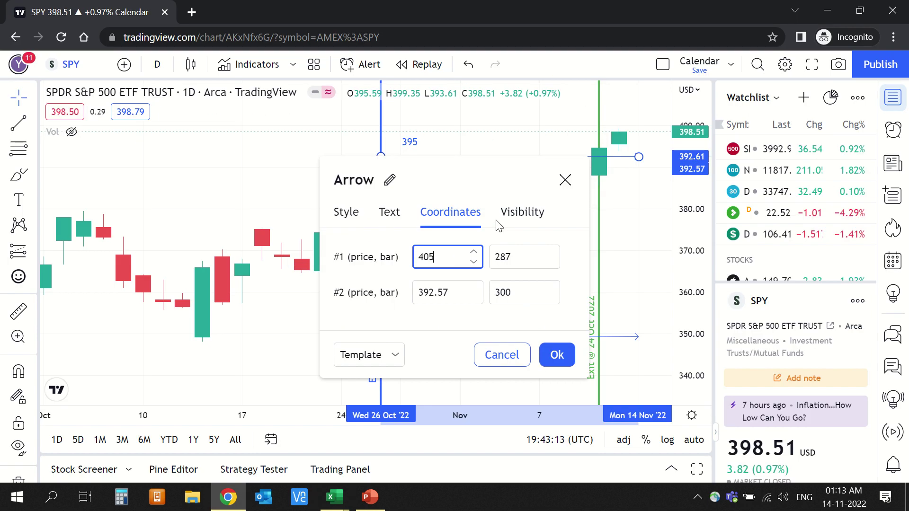
left_click(453, 286)
type("405")
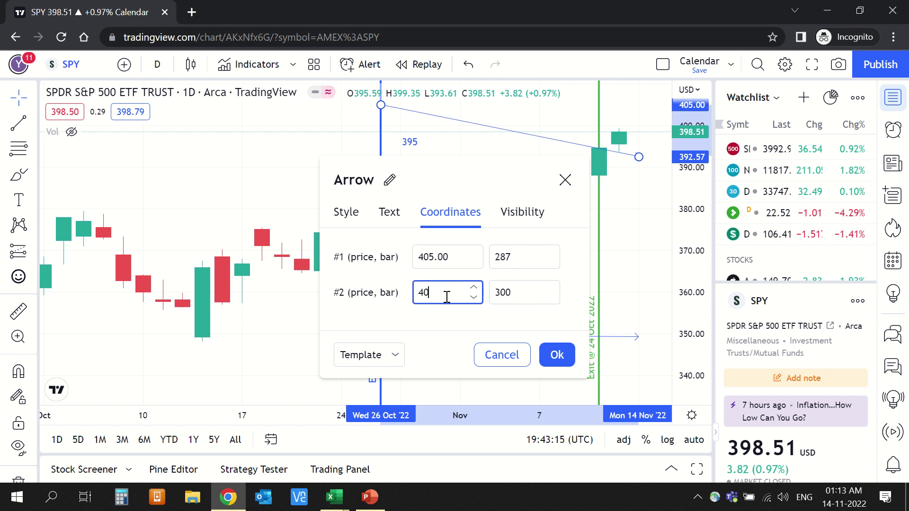
left_click(554, 354)
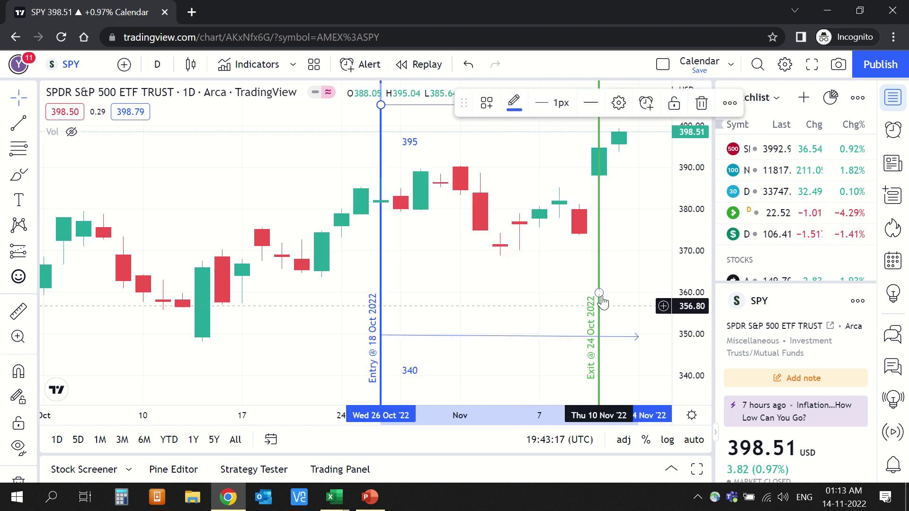
Check the lower strike in the Excel sheet and set both price coordinates of the chart's lower arrow to 350.
key("alt+Tab")
key("alt+Tab")
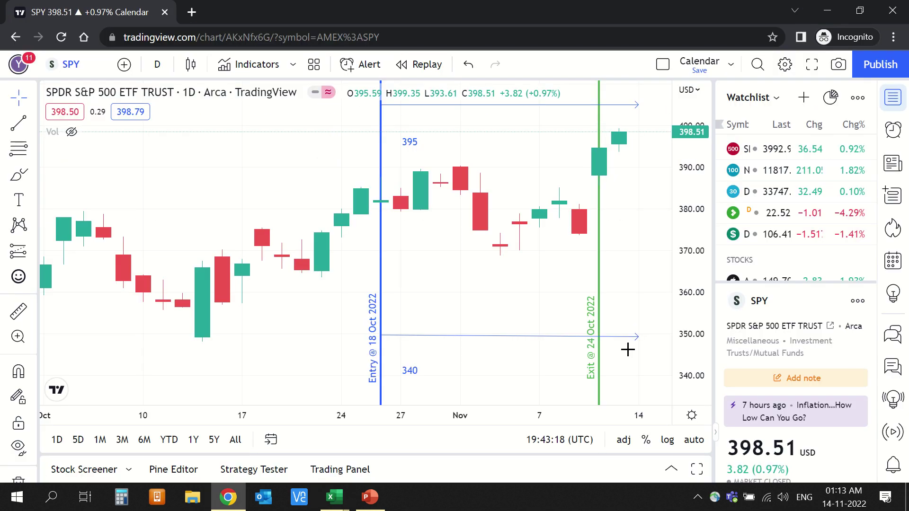
left_click(626, 336)
left_click(617, 102)
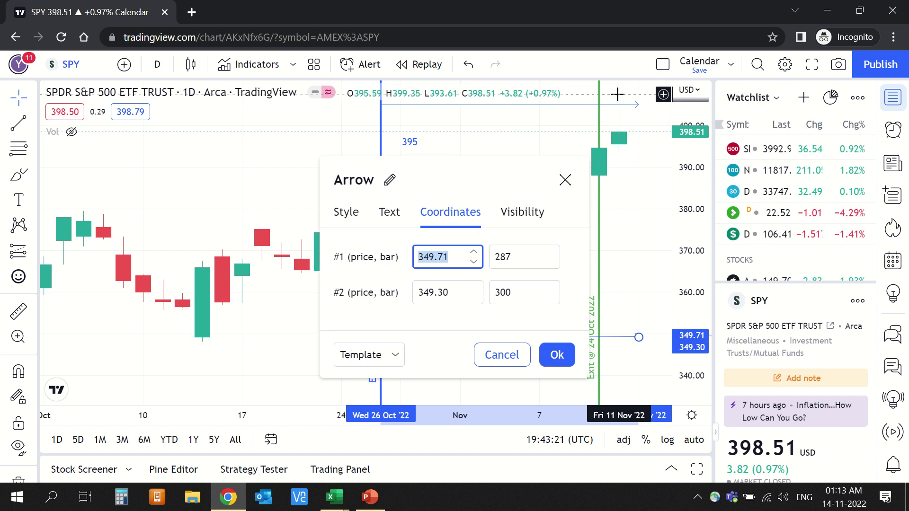
type("3")
key("Tab")
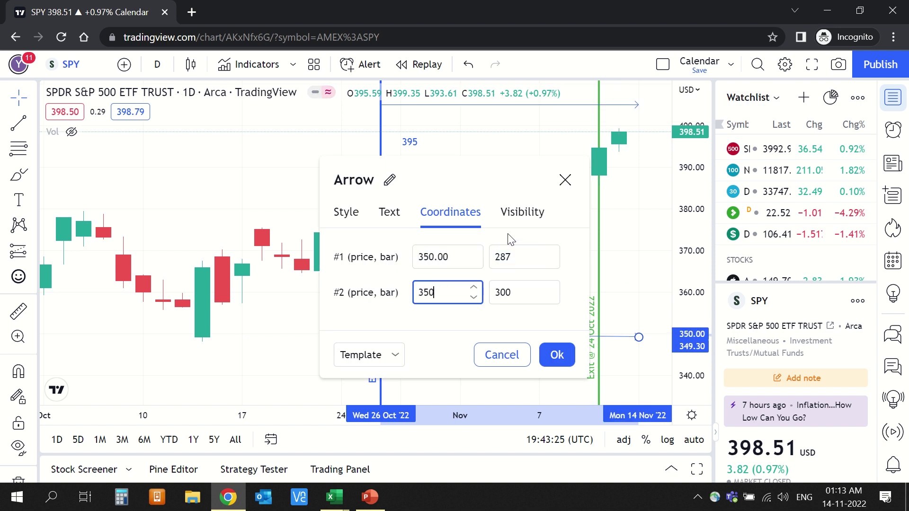
left_click(563, 358)
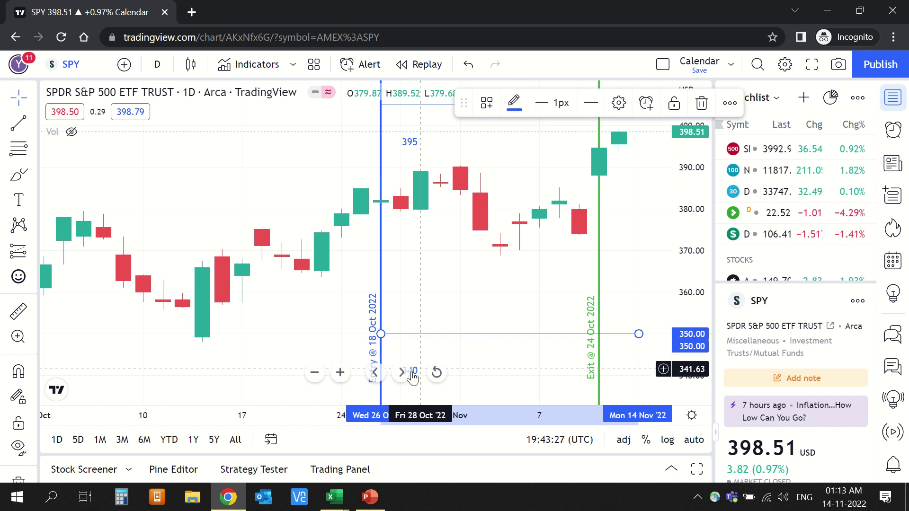
Move the lower strike label to the tip of the lower arrow and change its text to 350.
left_click_drag(514, 288, 430, 316)
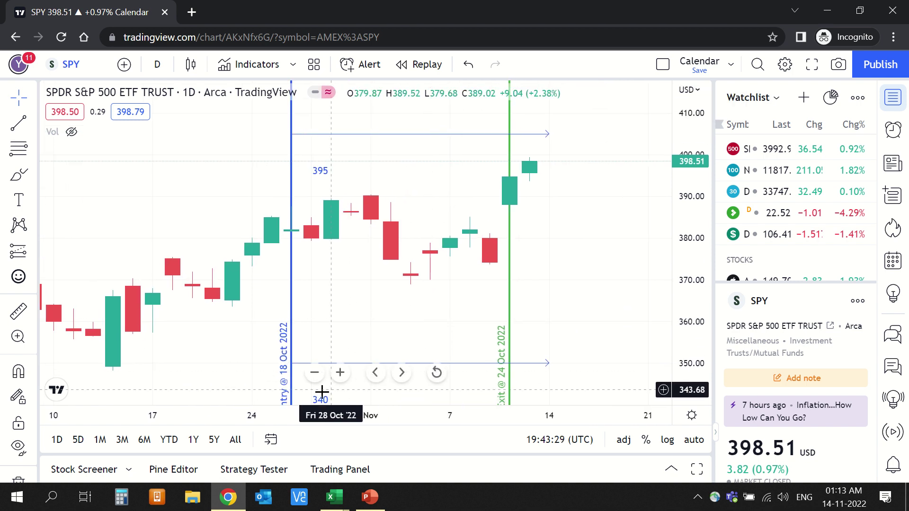
left_click(575, 365)
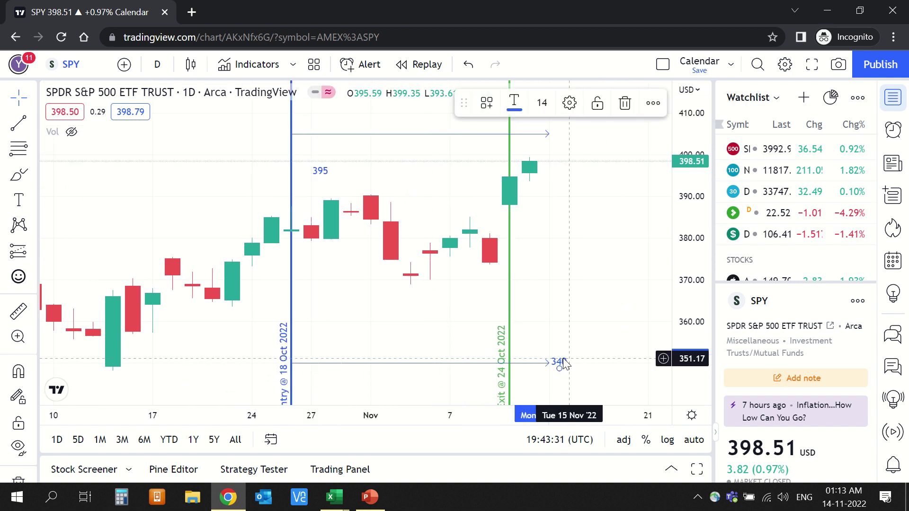
double_click(575, 365)
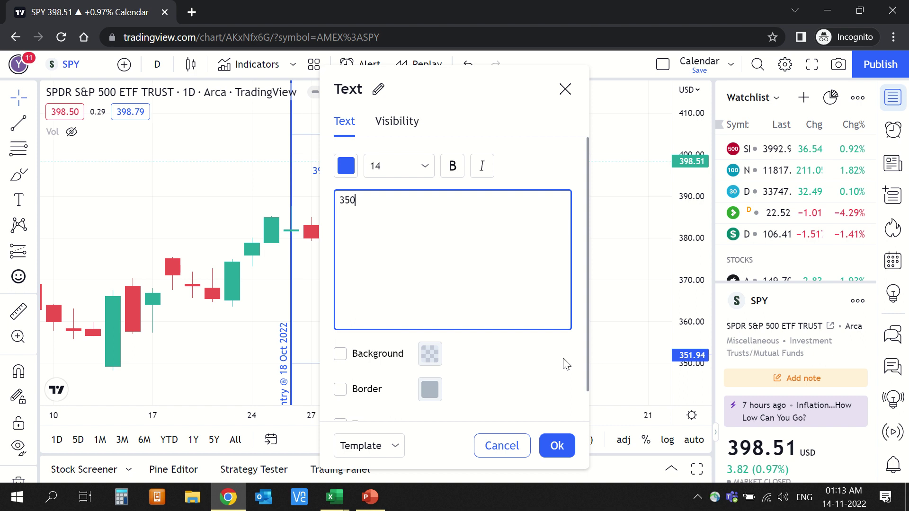
type("350")
left_click(556, 445)
Move the upper strike label to the tip of the upper arrow and change its text to 405.
left_click_drag(320, 172, 567, 135)
double_click(568, 135)
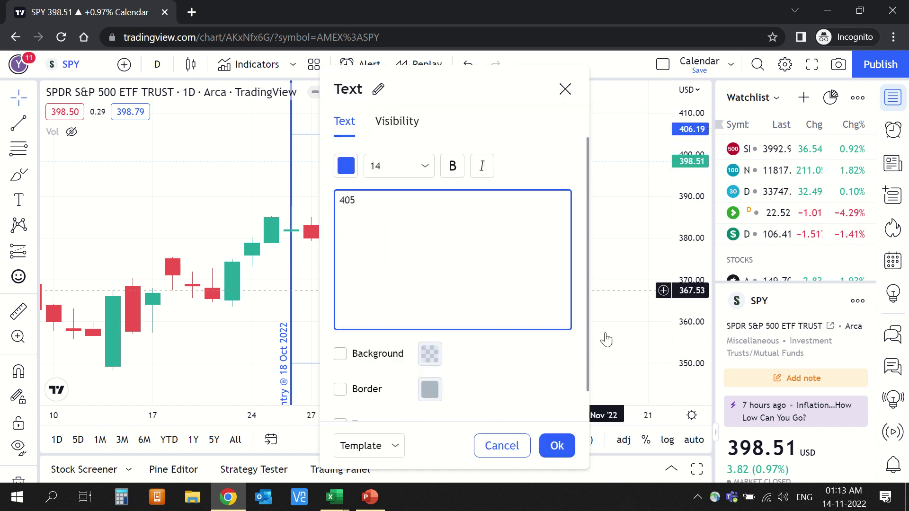
left_click(562, 443)
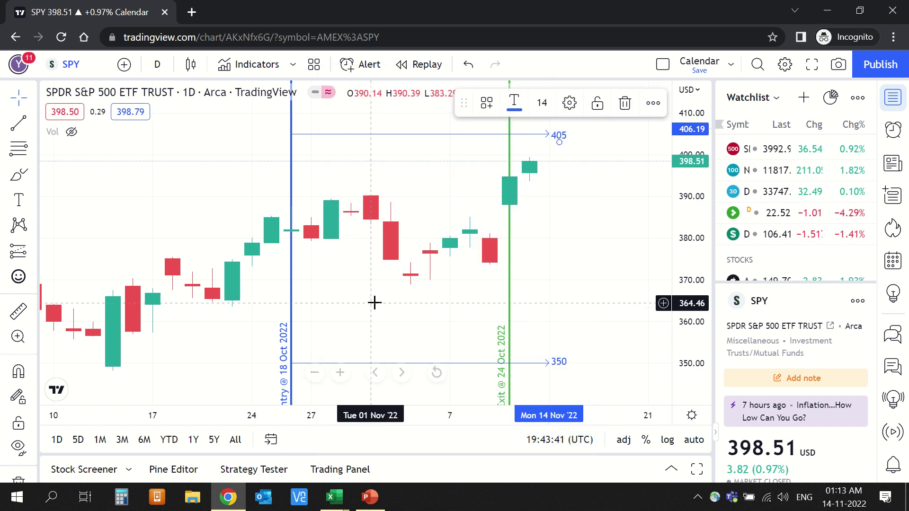
Check the entry date in the Excel sheet and change the blue line's label to "Entry @ 26 Oct 2022".
double_click(285, 355)
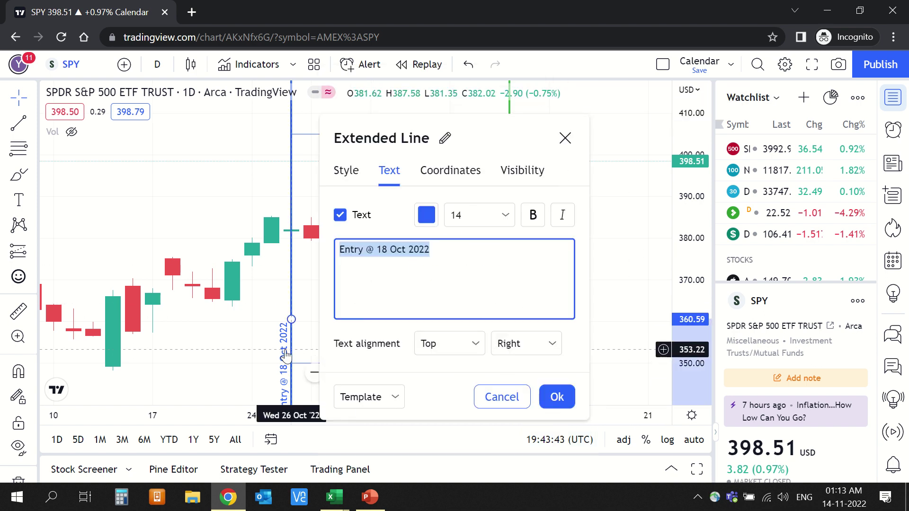
key("alt+Tab")
key("alt+Tab")
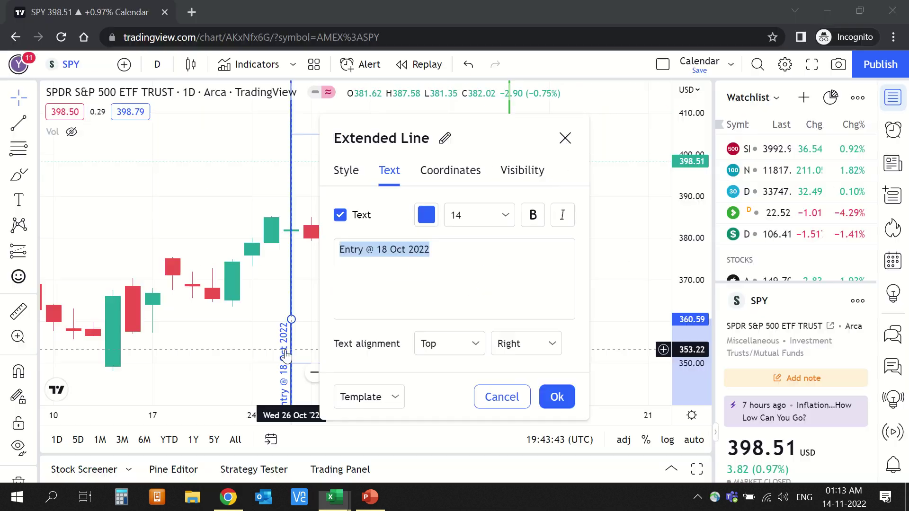
left_click(389, 254)
key("BackSpace")
key("BackSpace")
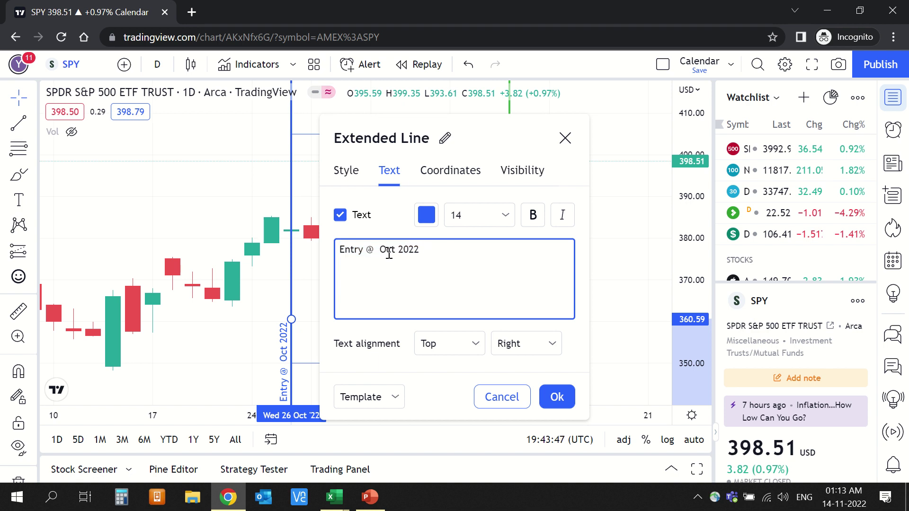
type("26")
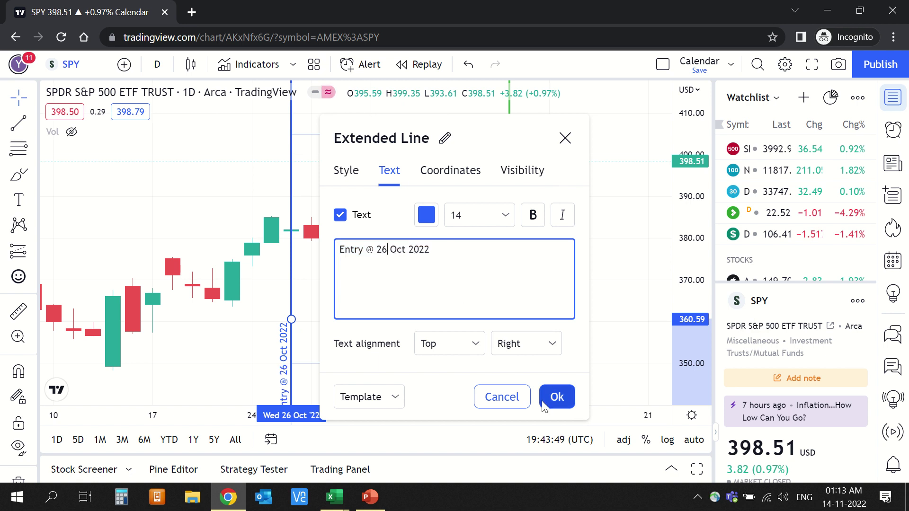
left_click(556, 396)
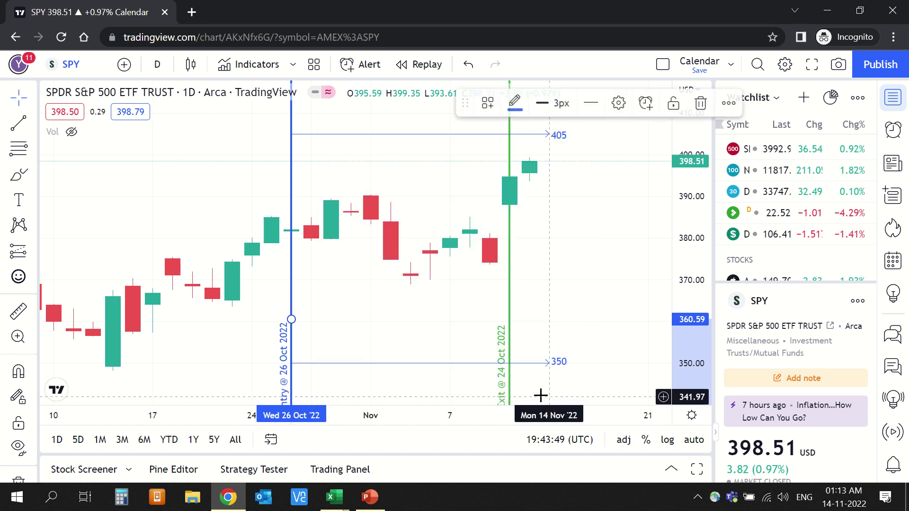
Change the green line's label to "Exit @ 10 Nov 2022".
double_click(504, 383)
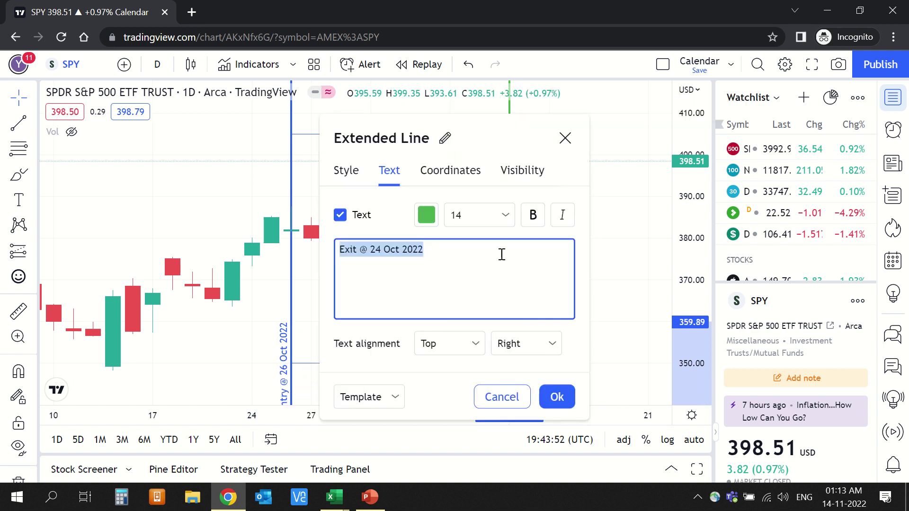
double_click(394, 252)
key("BackSpace")
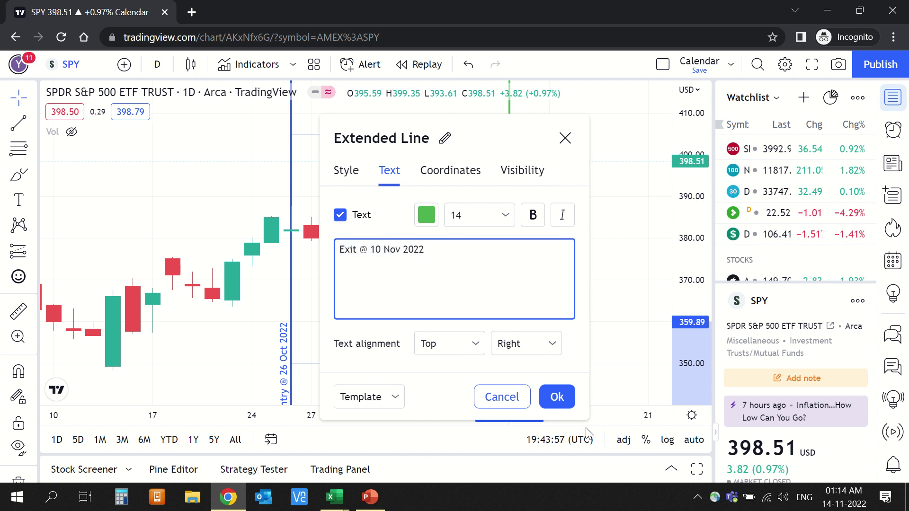
left_click(556, 397)
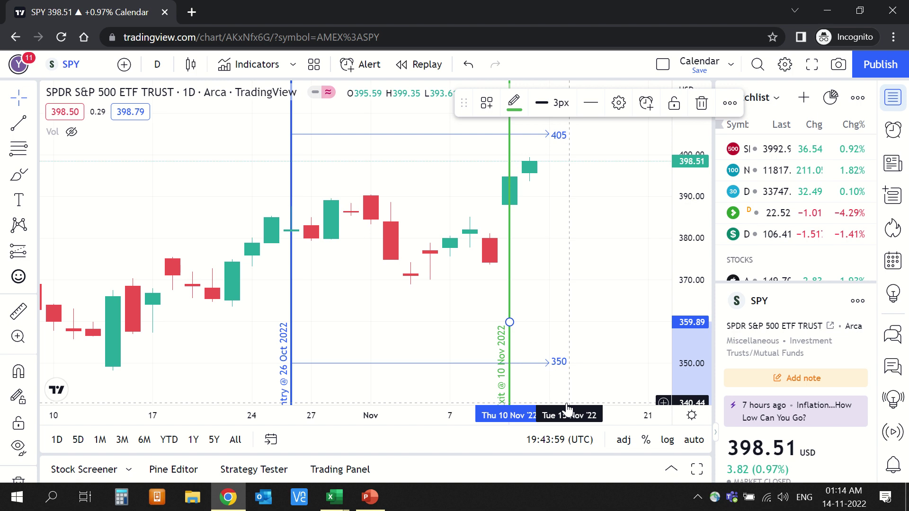
Review the marked trade on the chart and look over the weeks of November 2022 in the system calendar.
left_click_drag(691, 283, 691, 315)
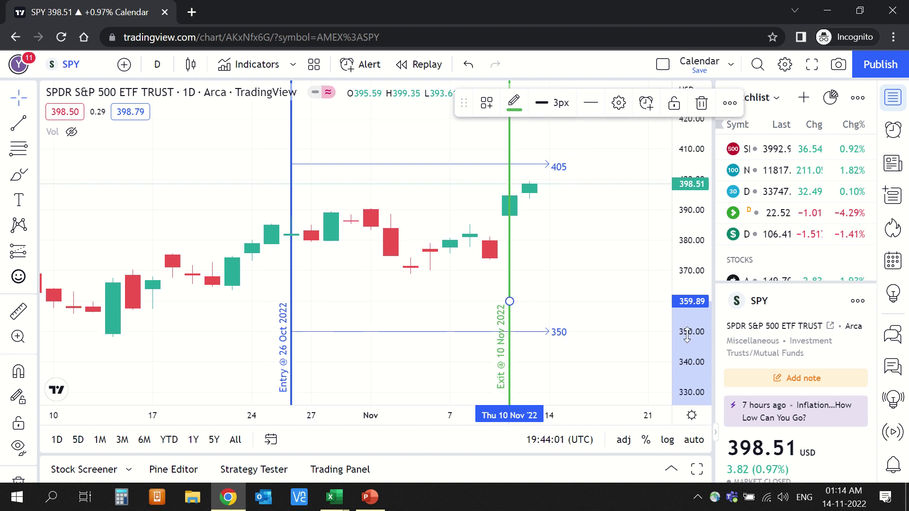
left_click_drag(264, 262, 365, 260)
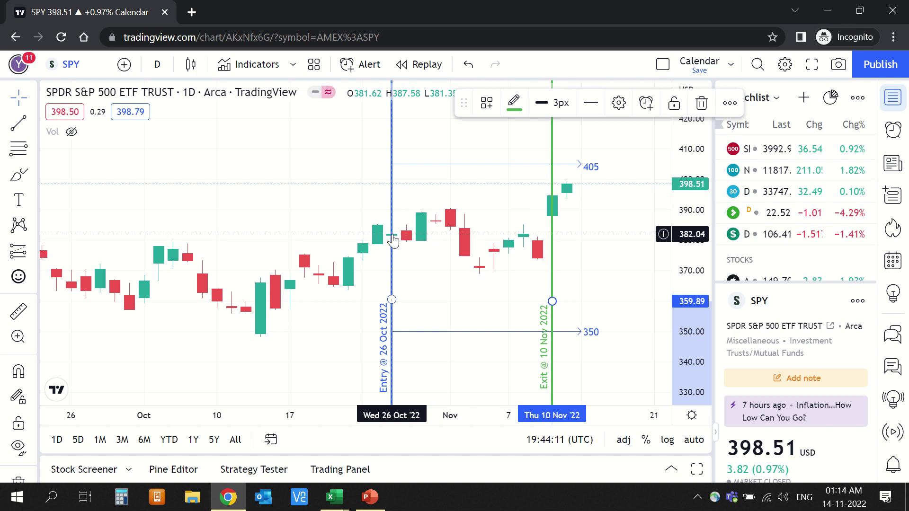
left_click(843, 497)
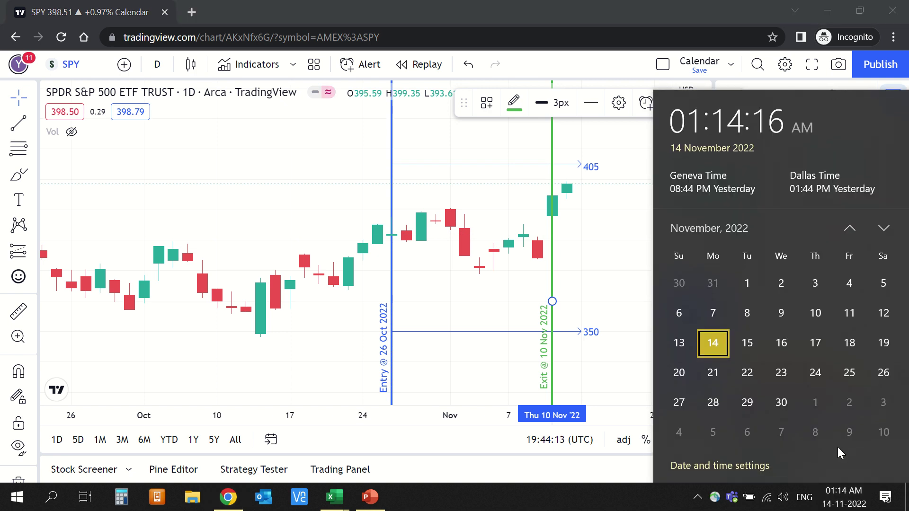
scroll(826, 408, "down", 1)
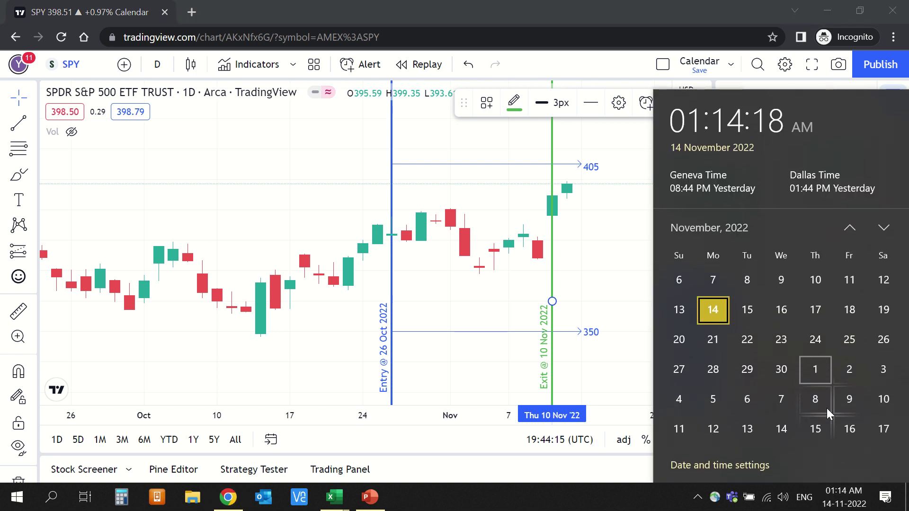
scroll(827, 408, "up", 2)
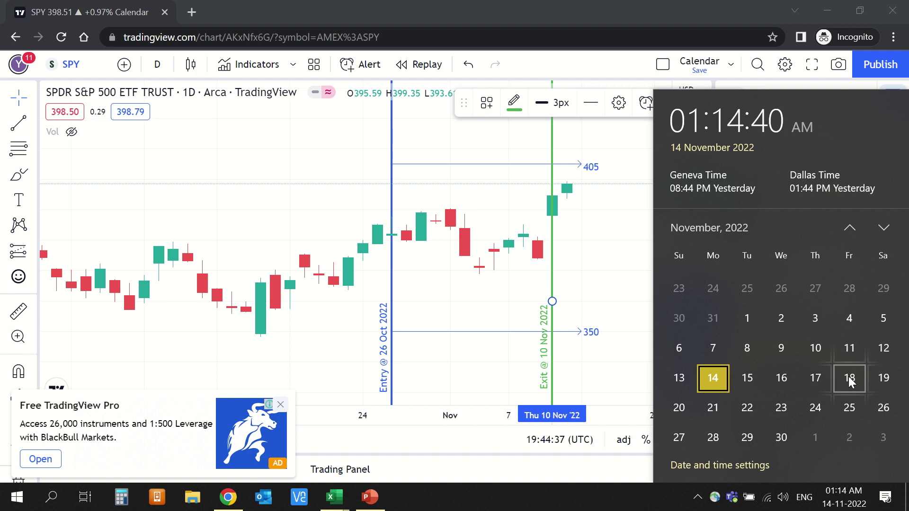
left_click(303, 382)
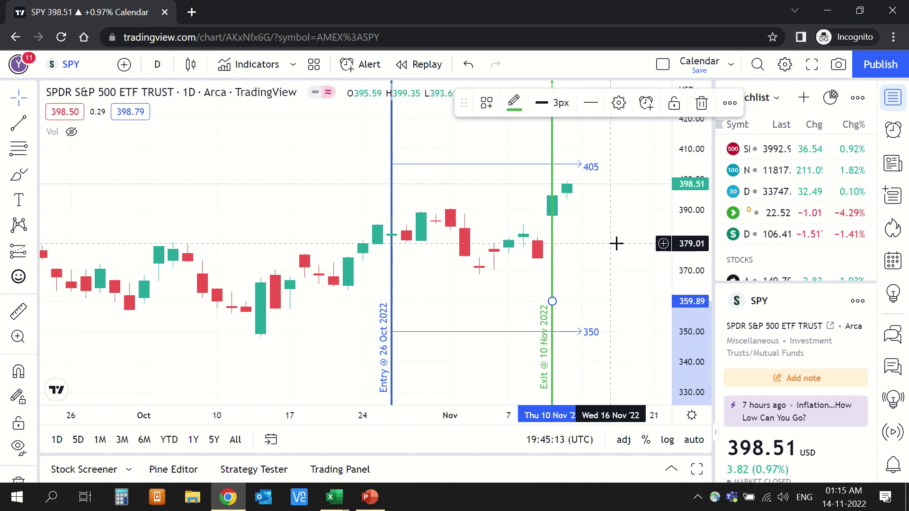
Review the price action around the entry date on the chart and check the trade's sell and buy expiries in the Excel sheet.
mouse_move(705, 252)
left_mouse_down()
mouse_move(704, 261)
mouse_move(568, 274)
left_mouse_up()
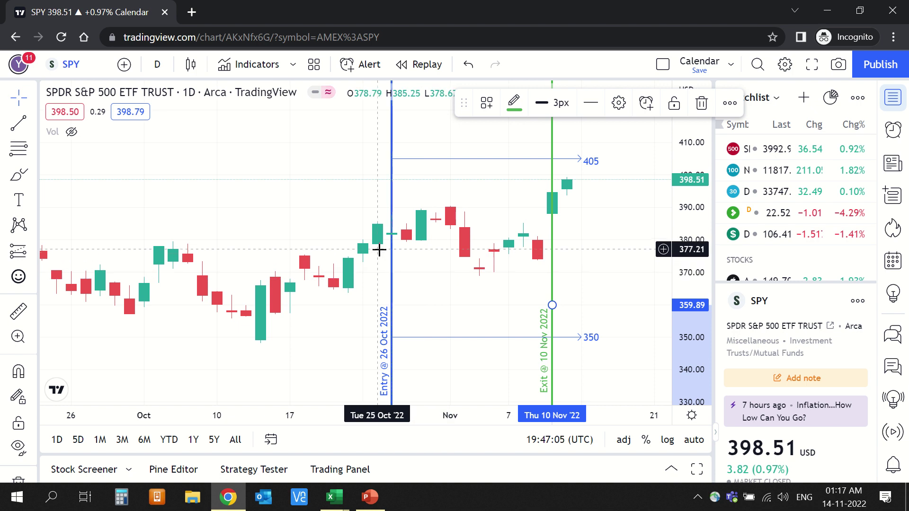
scroll(312, 290, "down", 2)
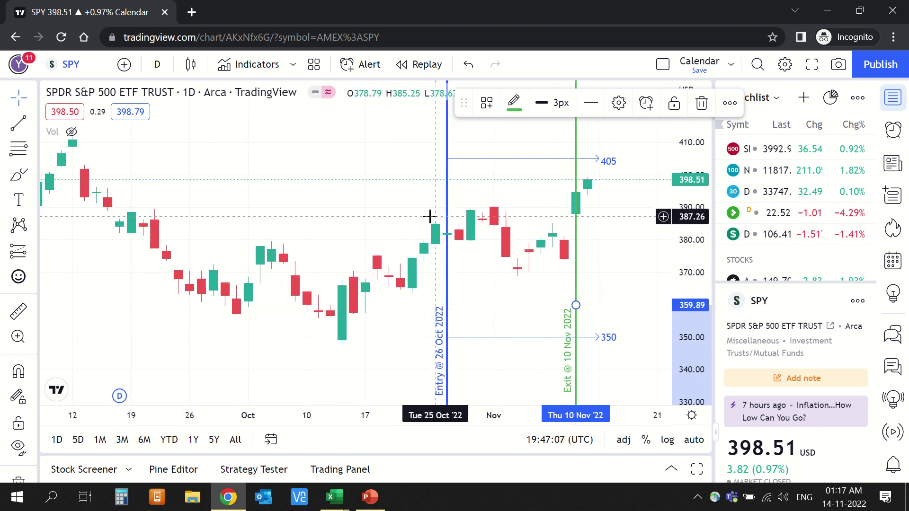
scroll(402, 248, "up", 2)
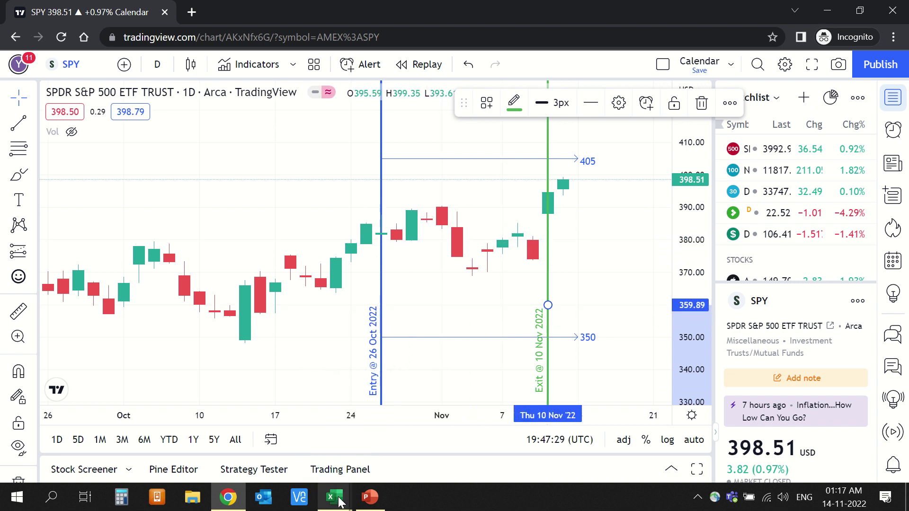
mouse_move(339, 503)
left_click(381, 438)
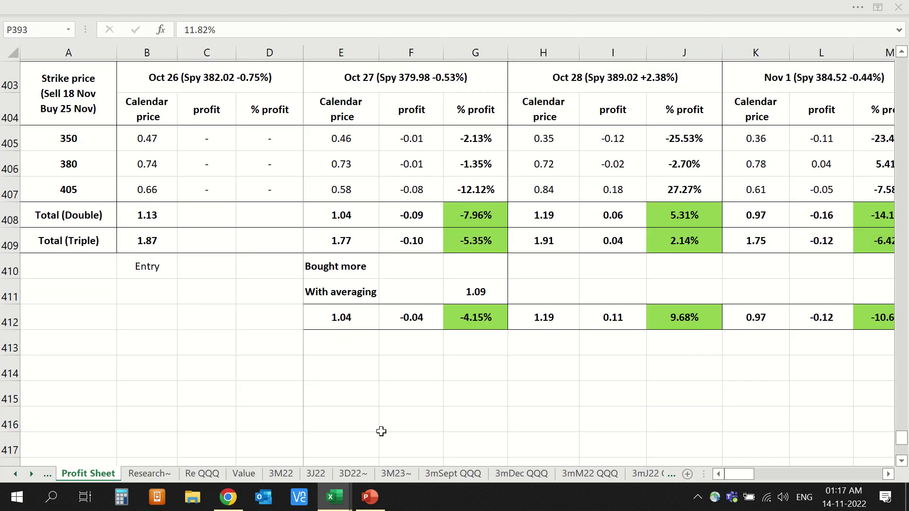
left_click(82, 90)
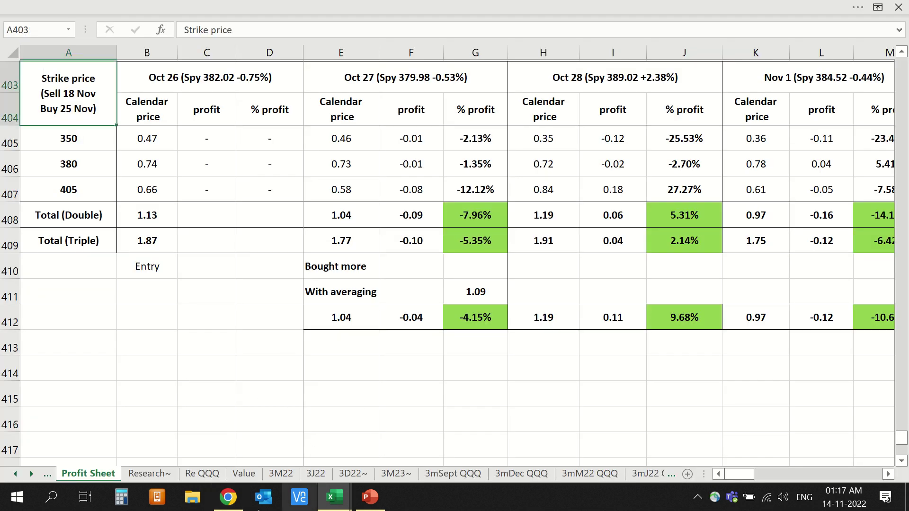
Return to the TradingView chart and look up the trade's November expiry dates in the system calendar.
mouse_move(228, 497)
left_click(246, 429)
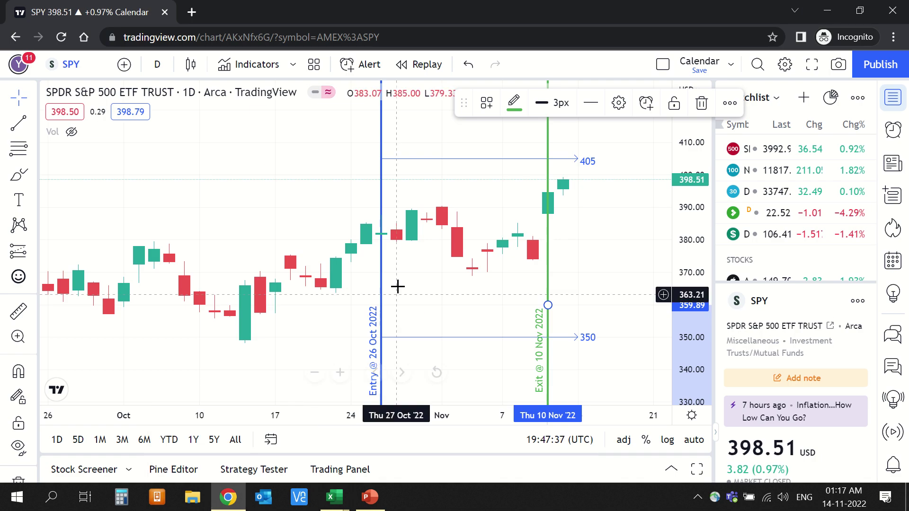
left_click(843, 497)
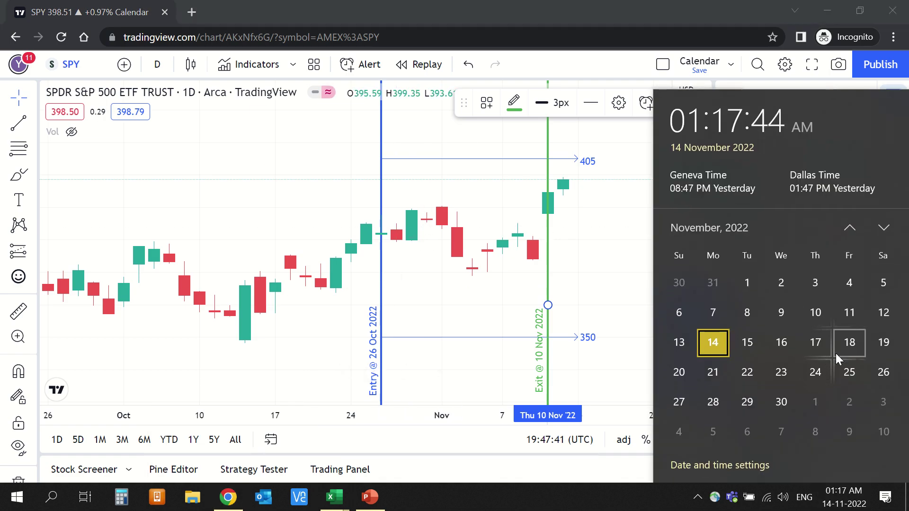
scroll(836, 353, "down", 2)
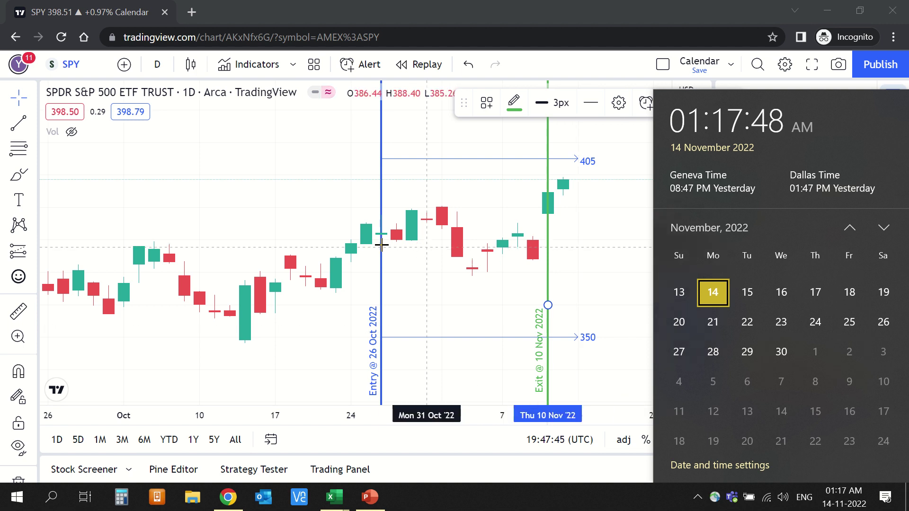
left_click(524, 261)
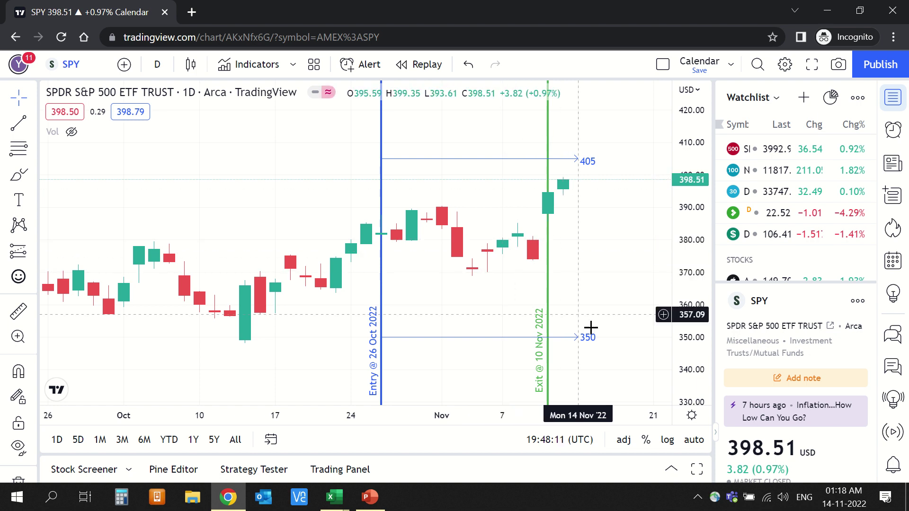
Switch to the Excel sheet and examine the double and triple calendar total rows and the Oct 26 entry column.
key("alt+Tab")
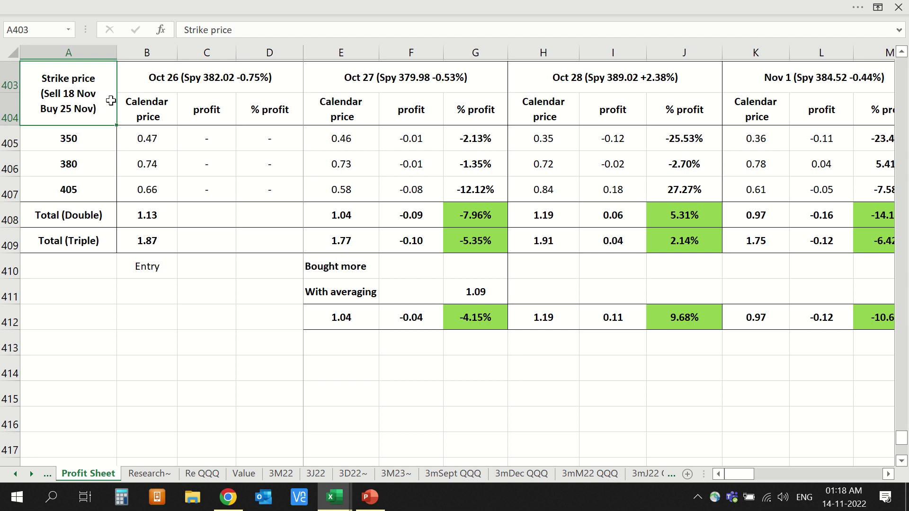
left_click(54, 223)
left_click(53, 241)
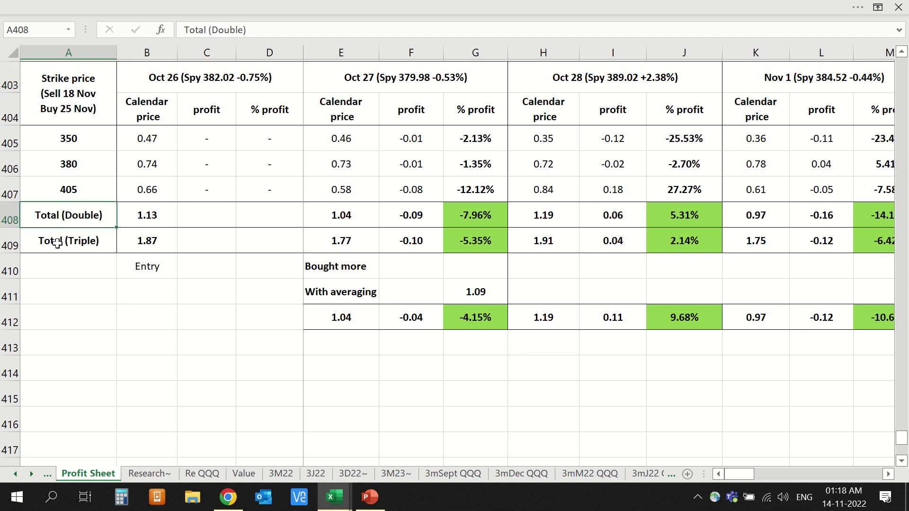
left_click(156, 80)
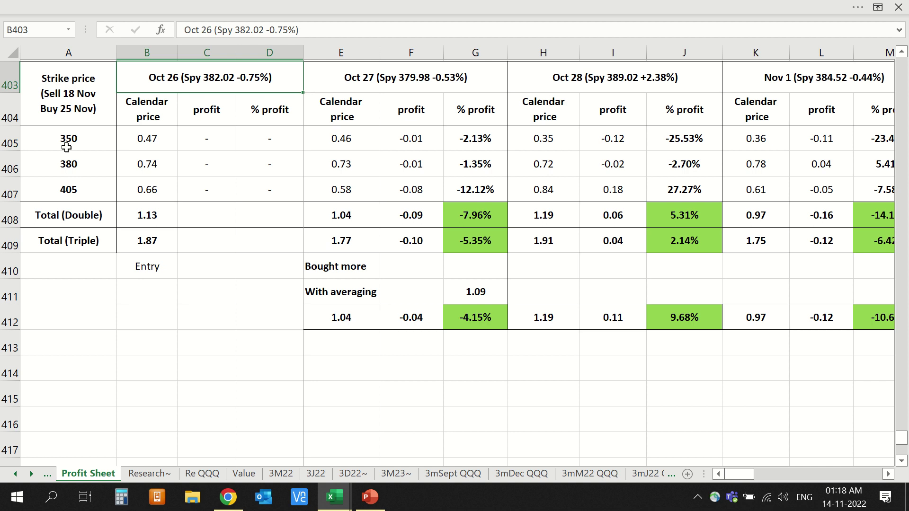
Examine the Oct 26 calendar prices for the 350 and 405 strikes and the double calendar's entry total.
left_click(59, 142)
left_click(54, 195)
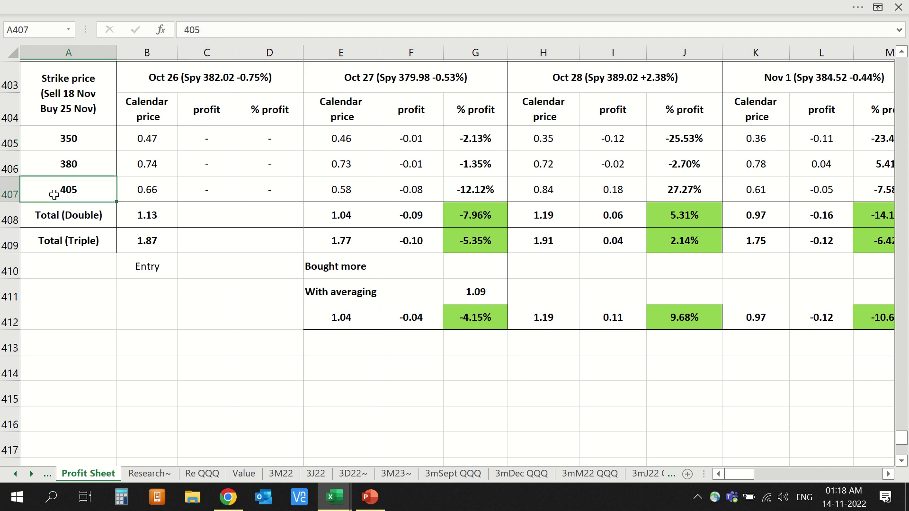
left_click(147, 141)
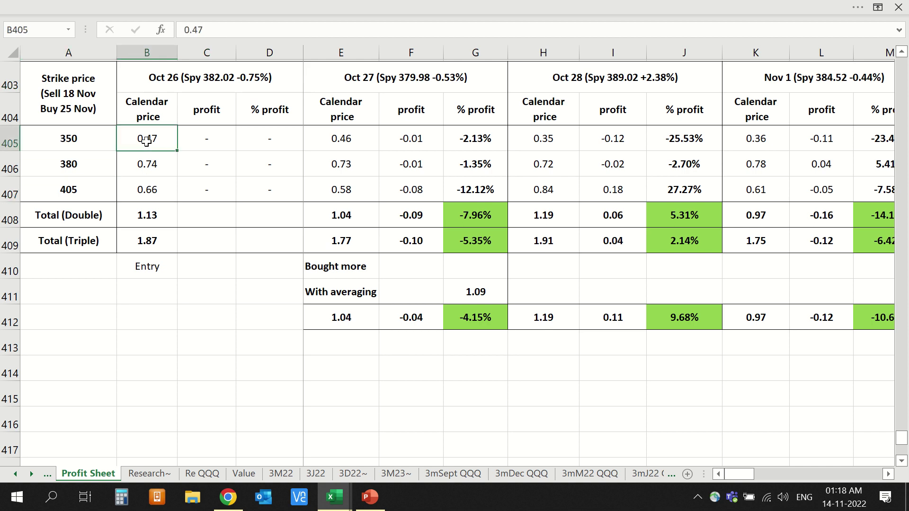
left_click(140, 190)
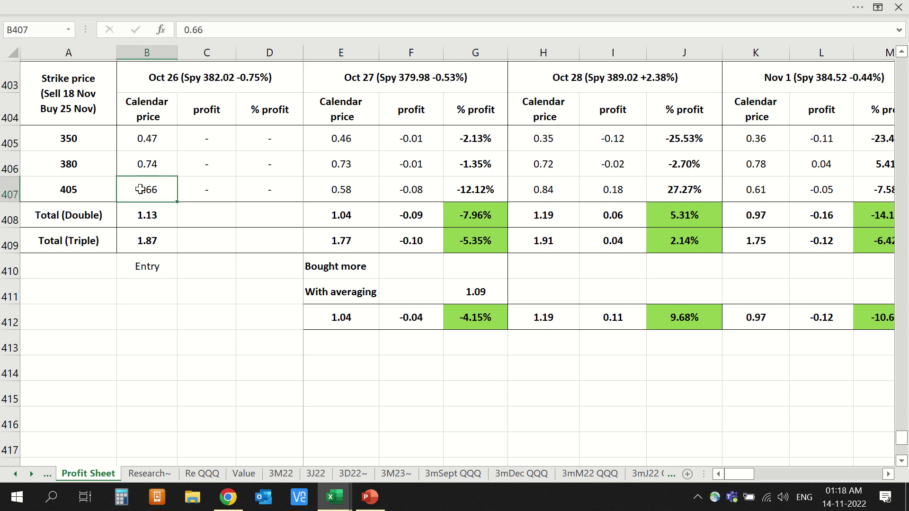
left_click(136, 223)
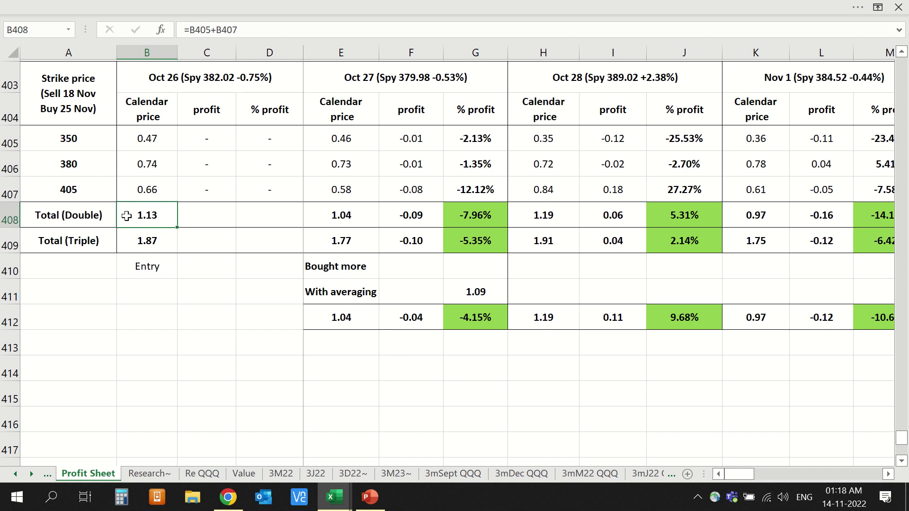
Examine the 380 strike's Oct 26 calendar price and the triple calendar's entry total.
left_click(86, 242)
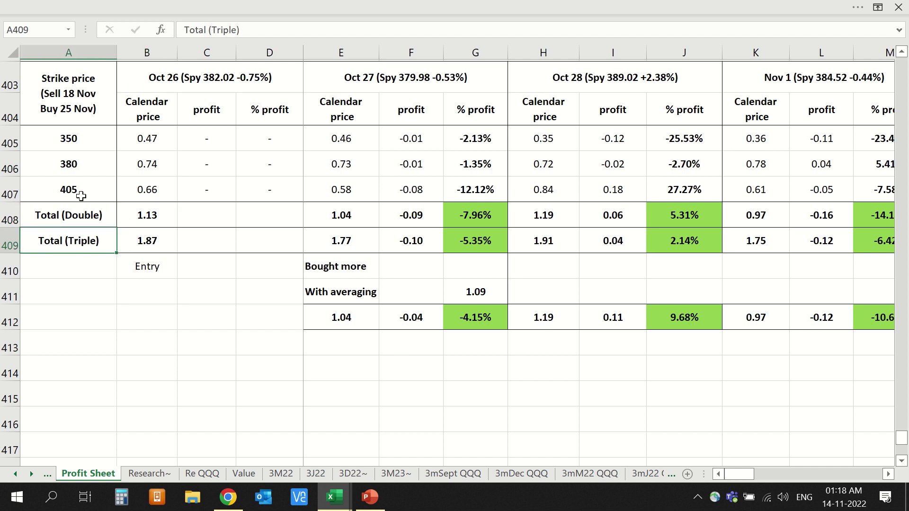
left_click(73, 167)
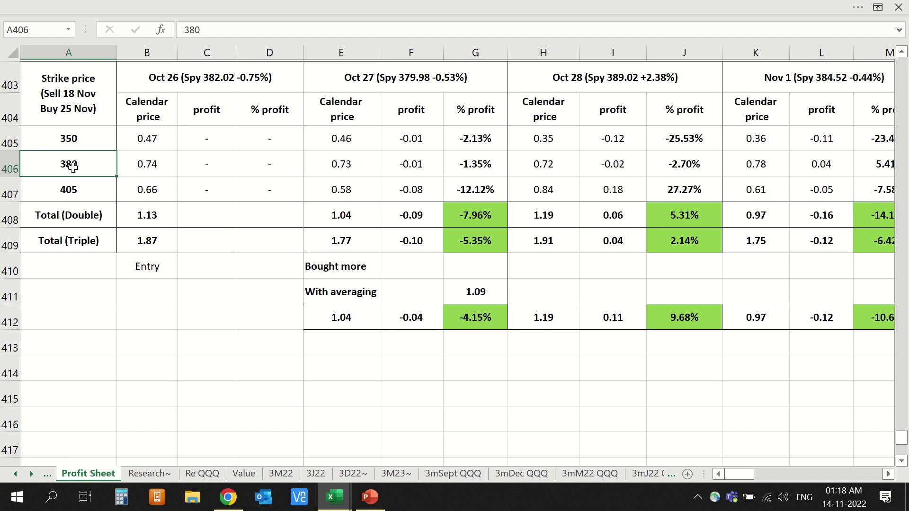
left_click(143, 168)
left_click_drag(144, 168, 146, 240)
left_click(146, 241)
Check the Oct 27 candle on the TradingView chart, and compare the Oct 27 double and triple percent profits in Excel.
key("alt+Tab")
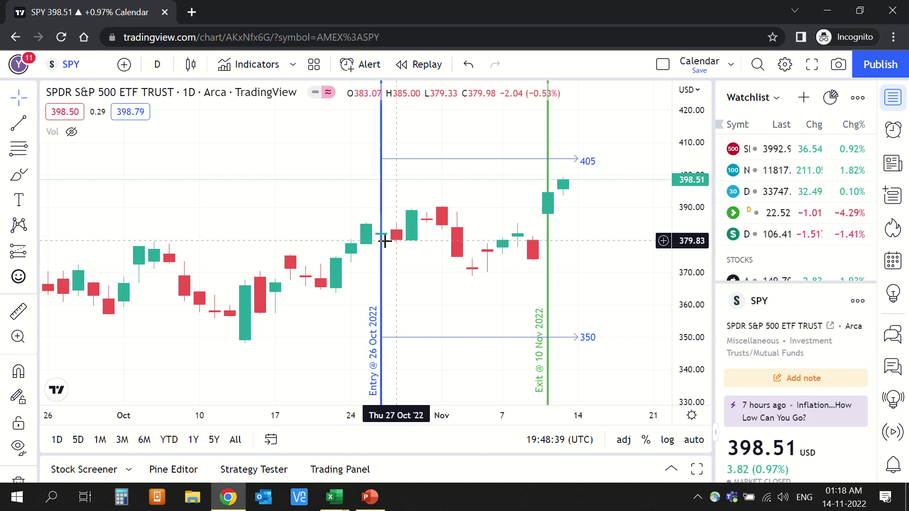
key("alt+Tab")
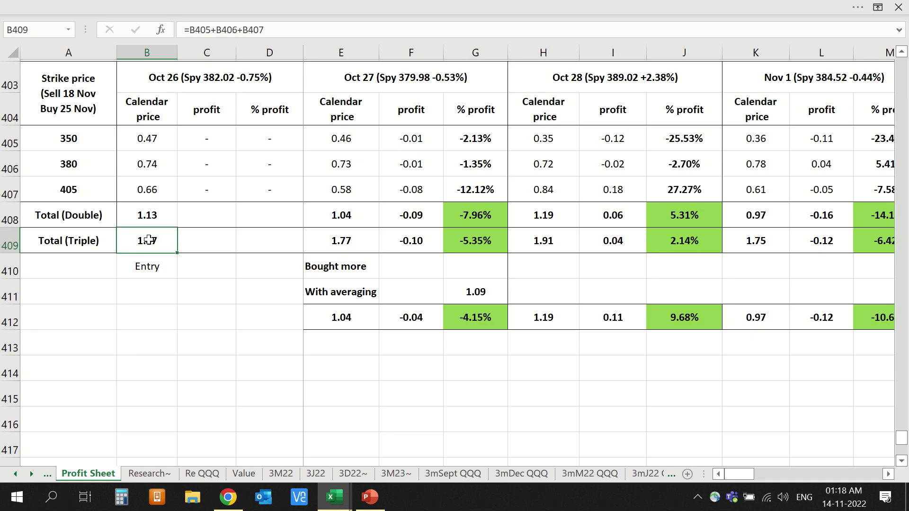
left_click(151, 74)
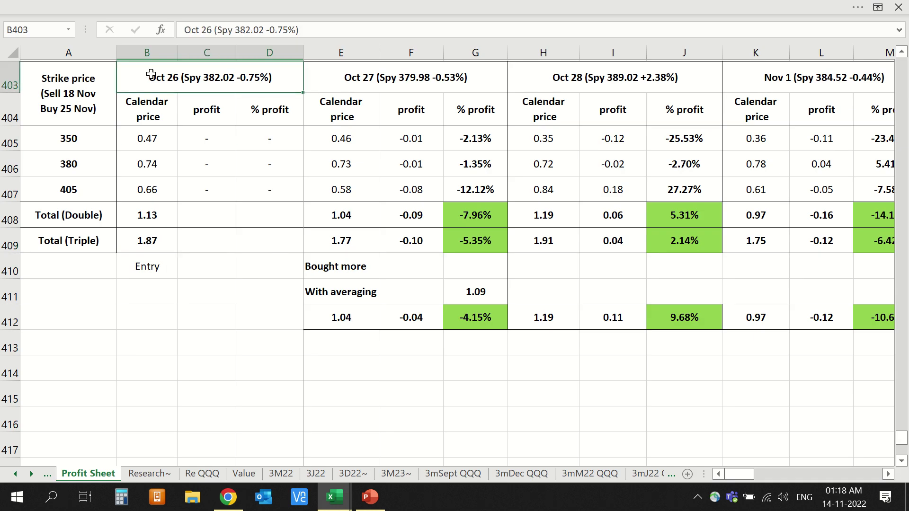
key("Right")
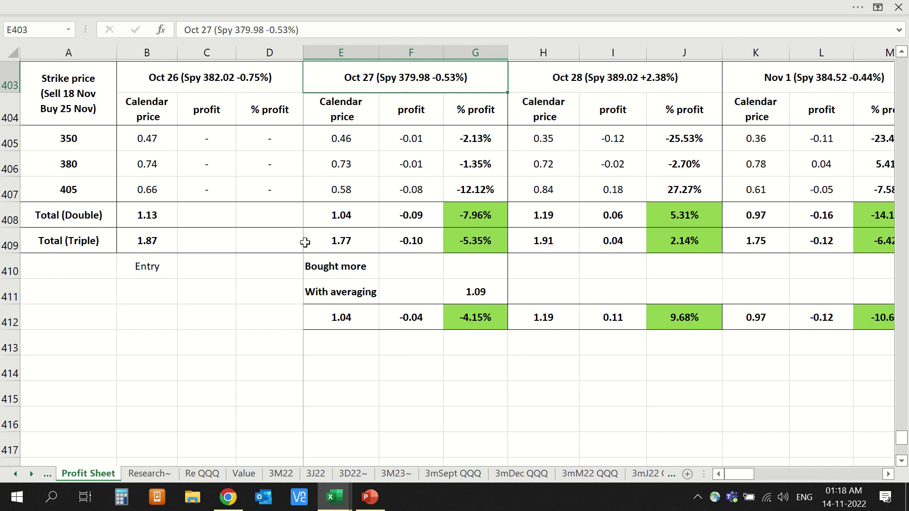
left_click(84, 216)
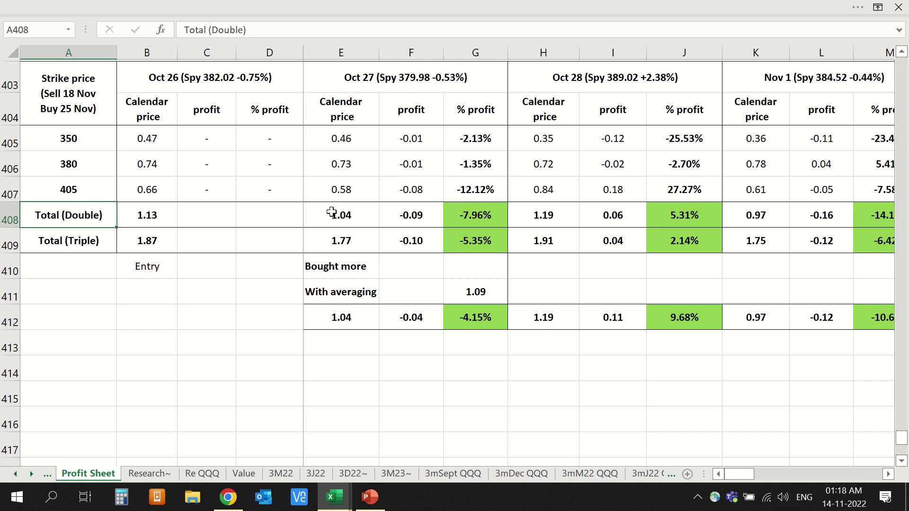
left_click(461, 214)
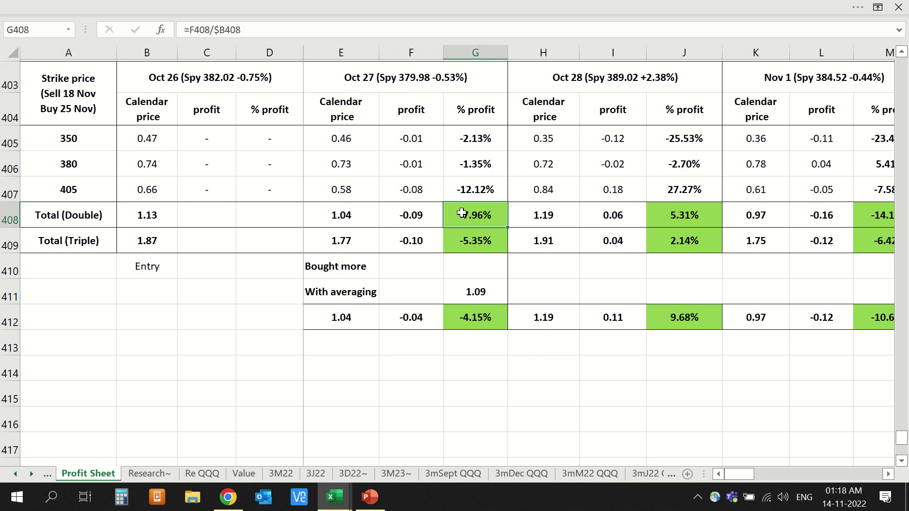
left_click(74, 242)
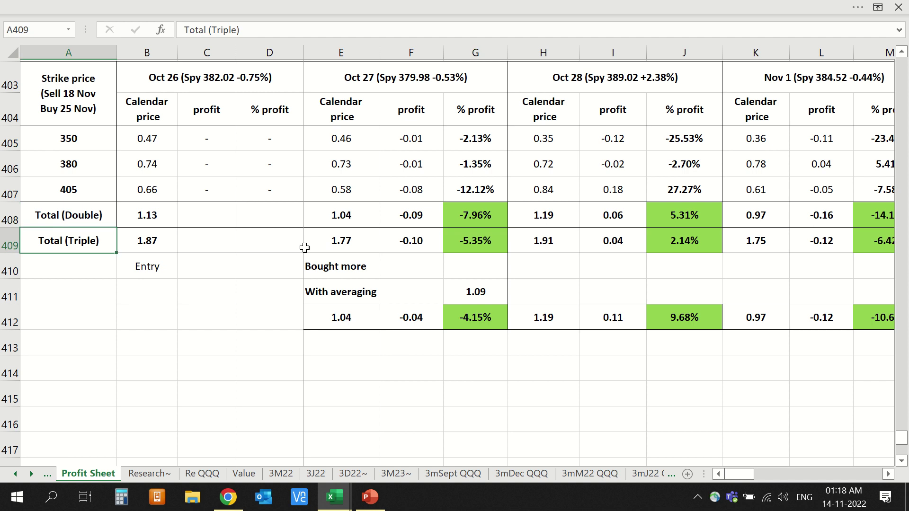
left_click(481, 244)
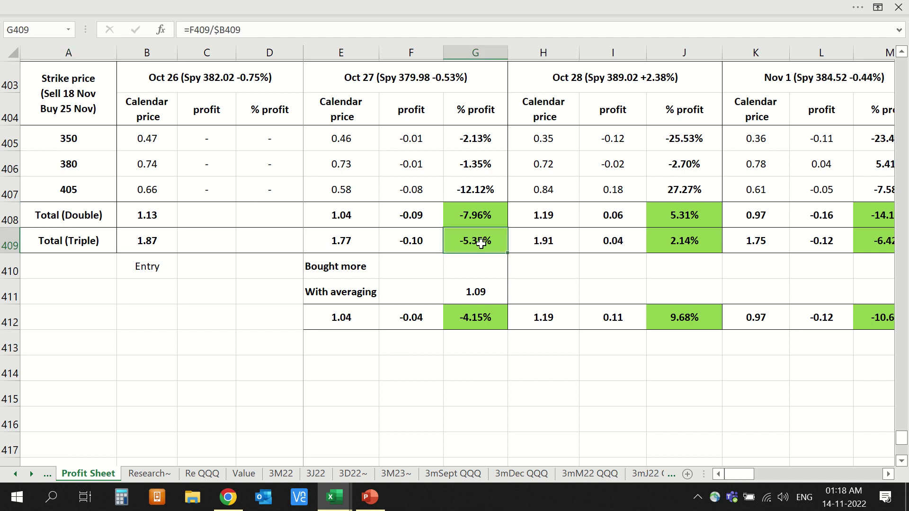
Check the candles after entry on the TradingView chart, and examine the Oct 27 added purchase and averaging figures in Excel.
key("alt+Tab")
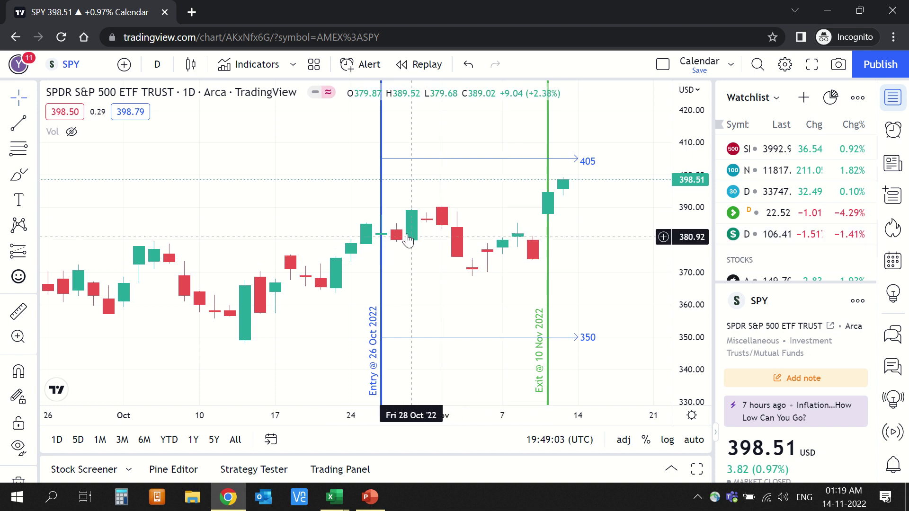
key("alt+Tab")
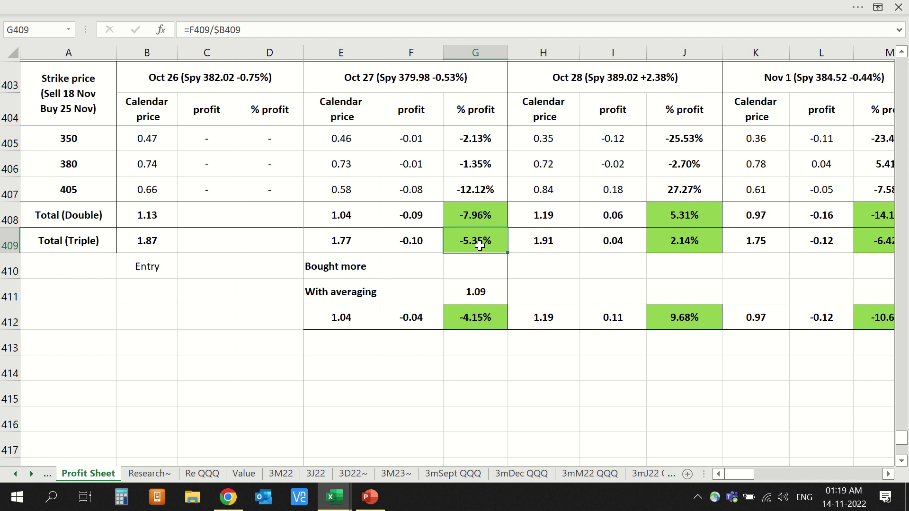
scroll(480, 245, "right", 1)
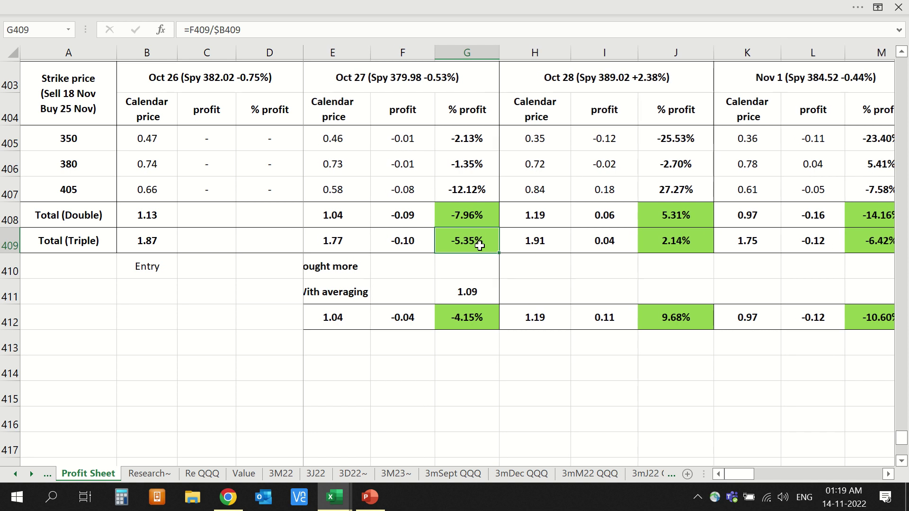
left_click(349, 266)
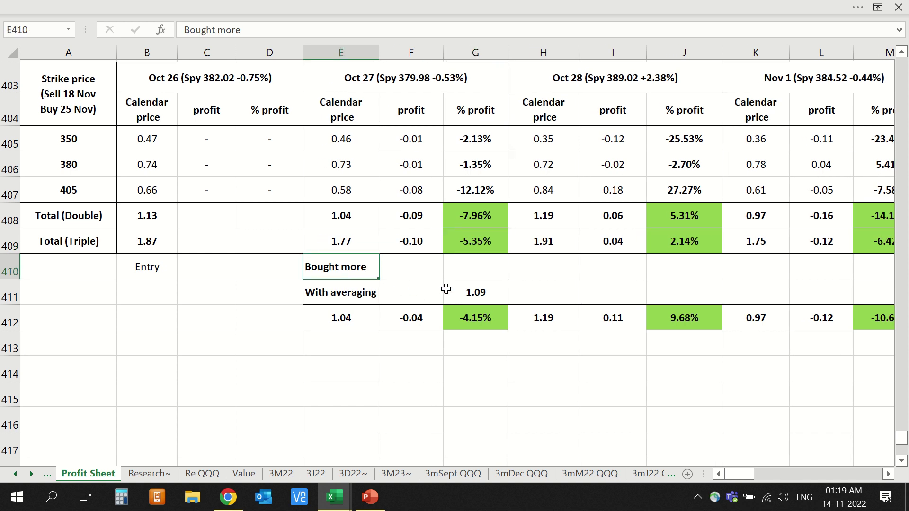
left_click(469, 291)
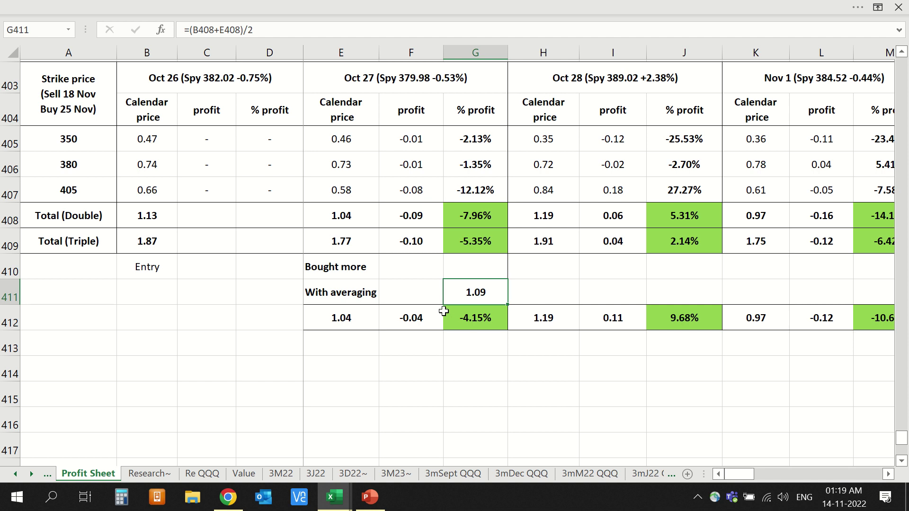
left_click(458, 323)
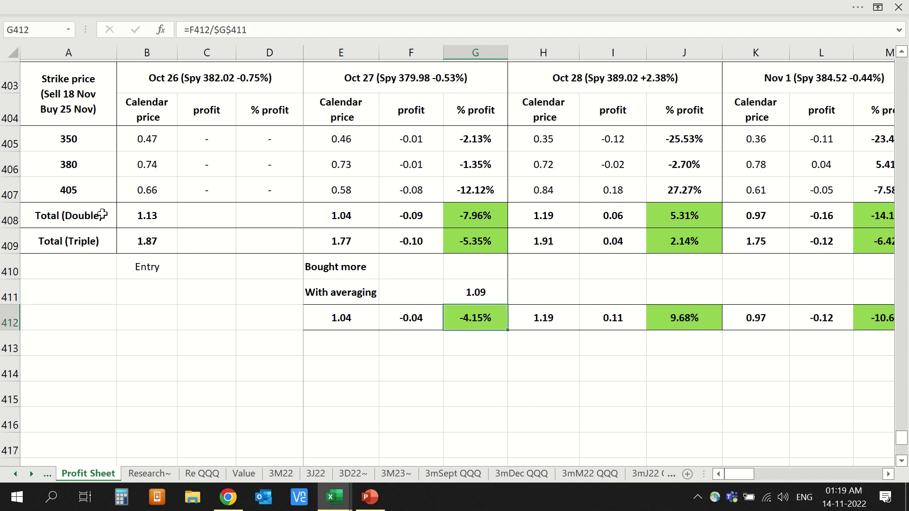
Compare the double calendar's Oct 27 percent profit without averaging against the averaged percent profit.
left_click(468, 213)
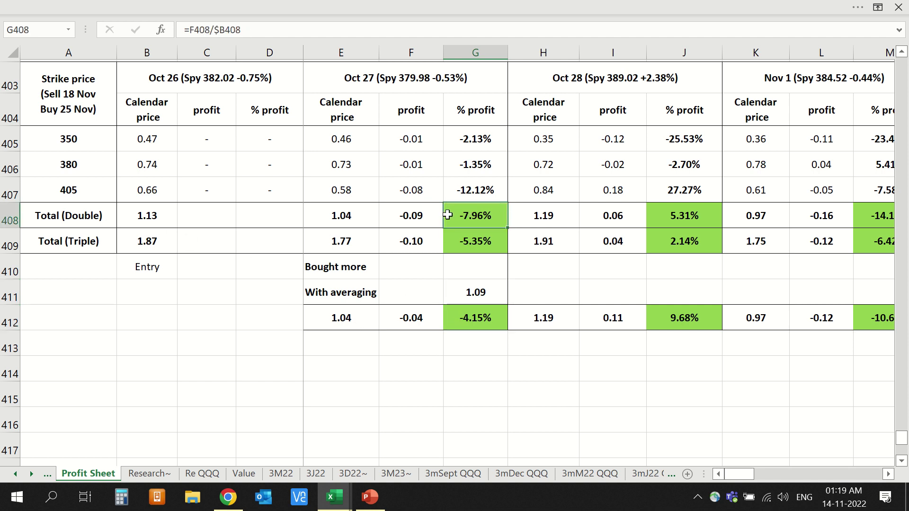
left_click(10, 241)
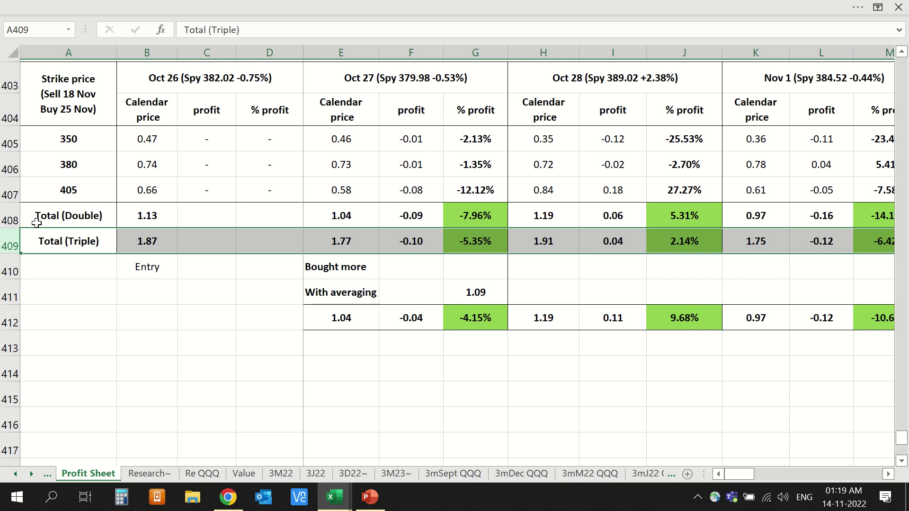
left_click(473, 214)
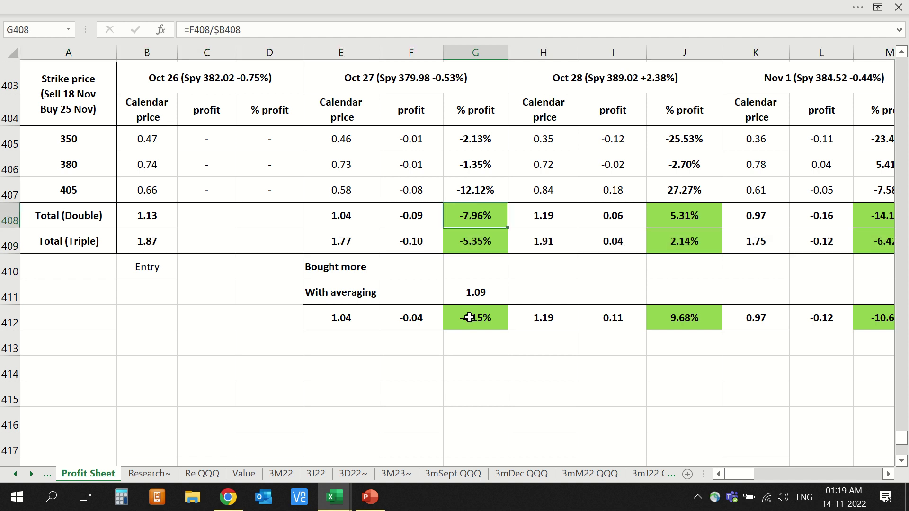
left_click(469, 318)
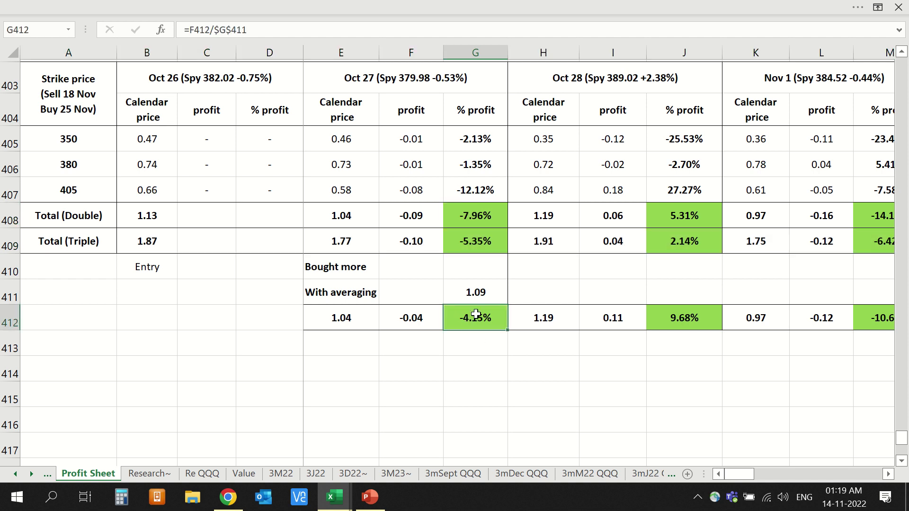
Examine the Oct 28 results, comparing the SPY price move with the double calendar's percent profit.
scroll(473, 269, "right", 1)
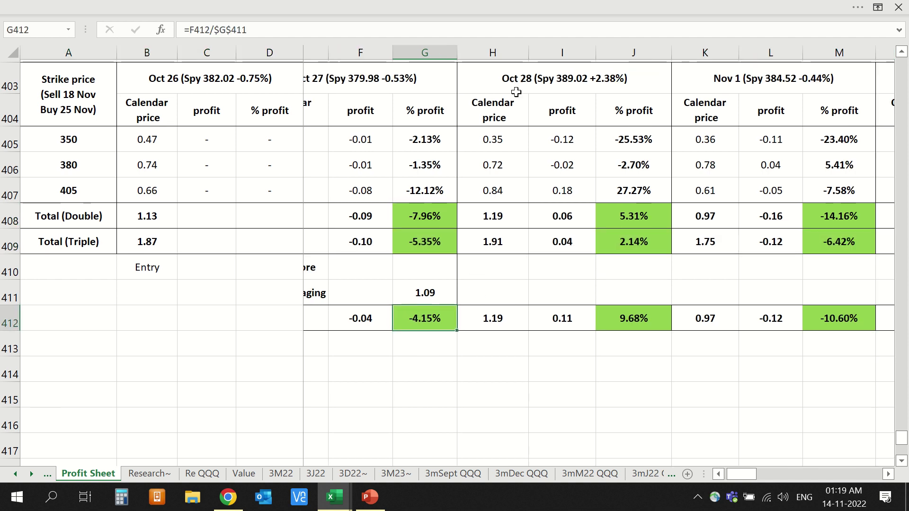
left_click(523, 76)
scroll(584, 262, "right", 1)
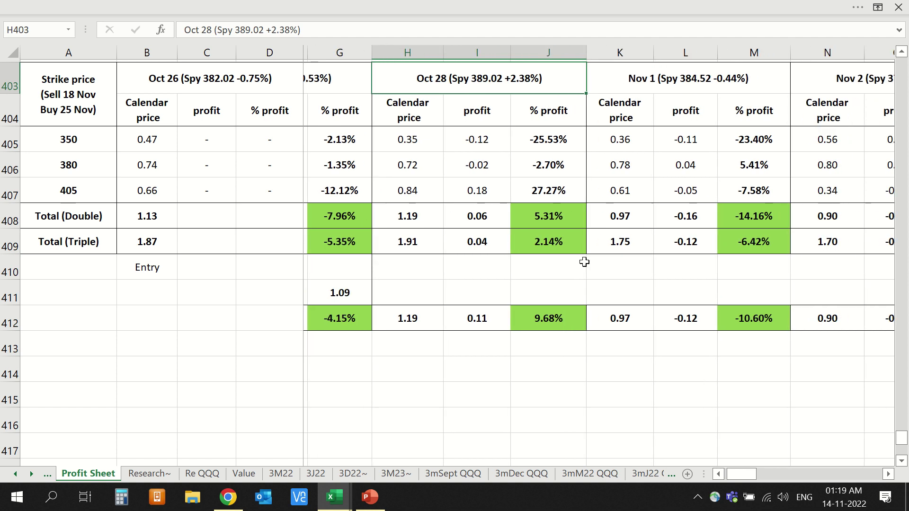
left_click(526, 221)
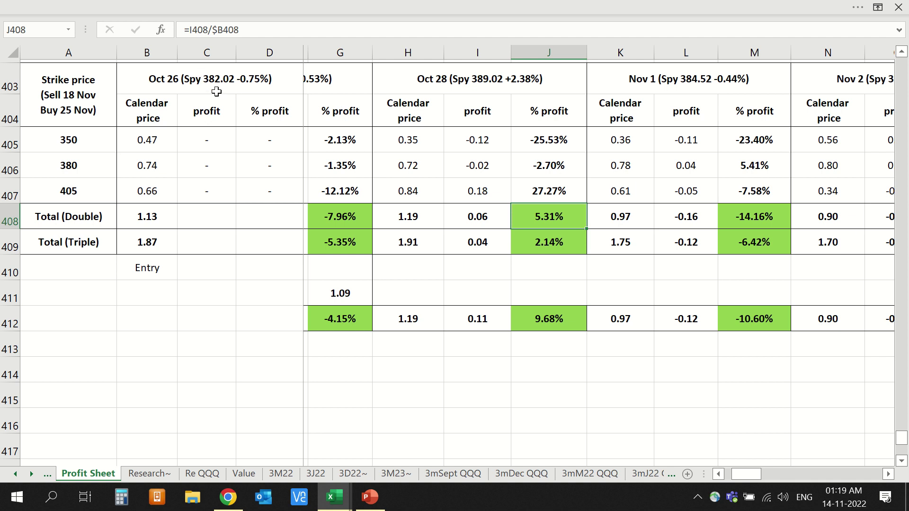
scroll(367, 90, "left", 1)
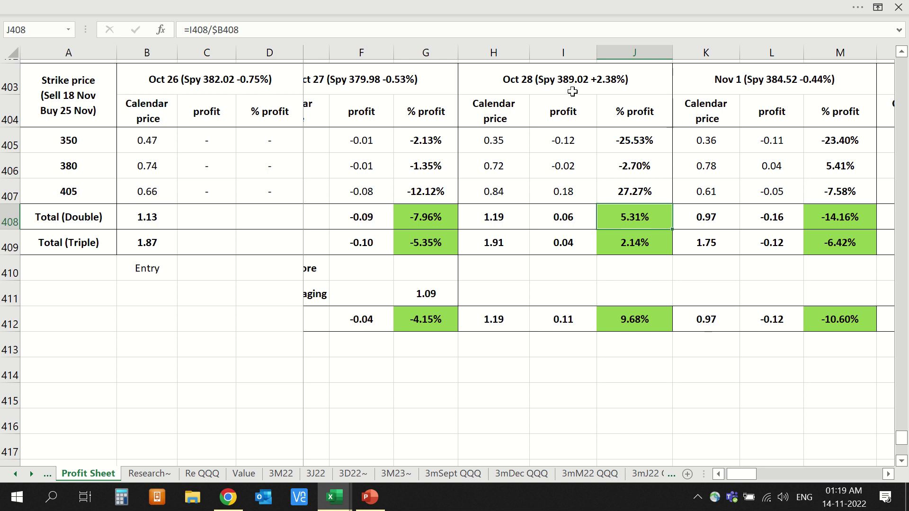
scroll(571, 90, "right", 1)
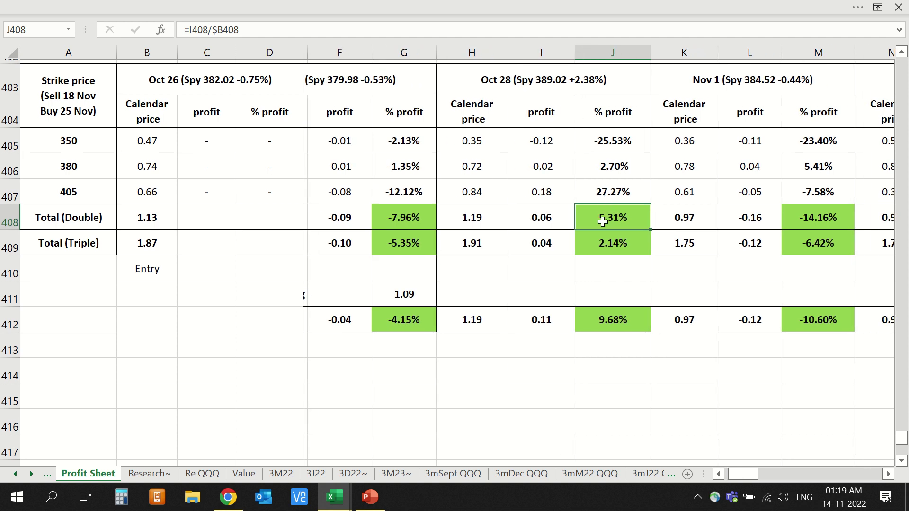
Switch to the TradingView chart and dismiss the advertisement and the ad-free upgrade offer.
key("alt+Tab")
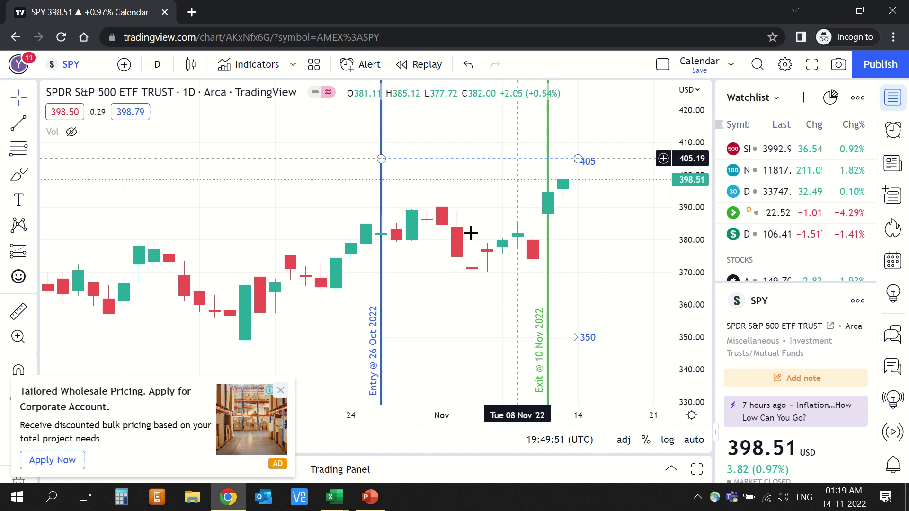
left_click(280, 390)
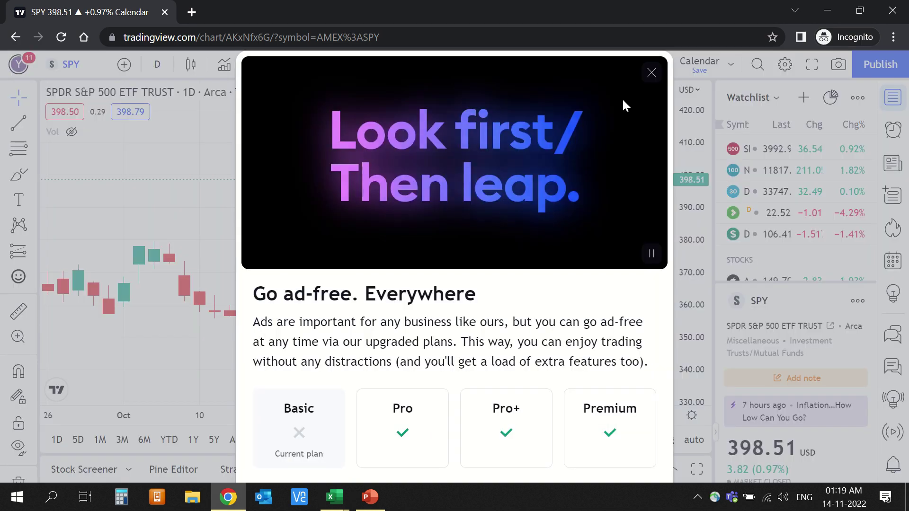
left_click(651, 71)
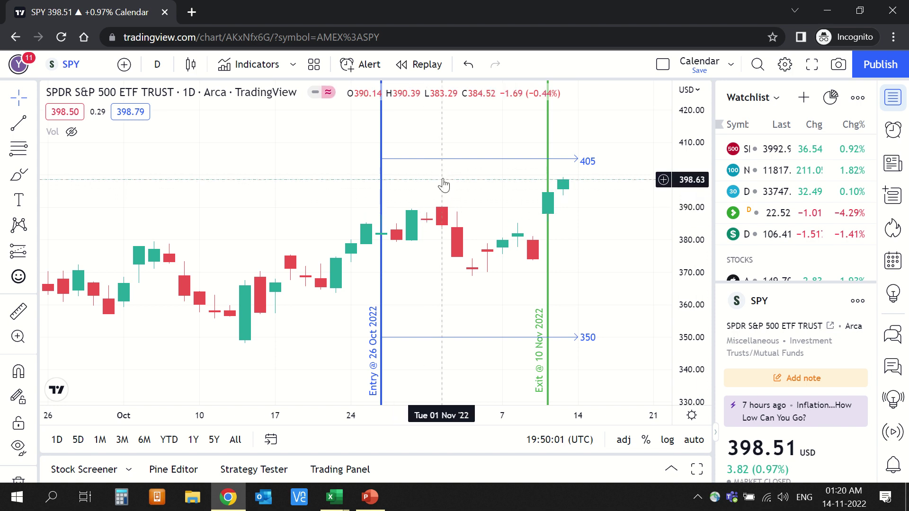
Return to the Excel sheet and recheck the Oct 28 heading and the double calendar's percent profit.
key("alt+Tab")
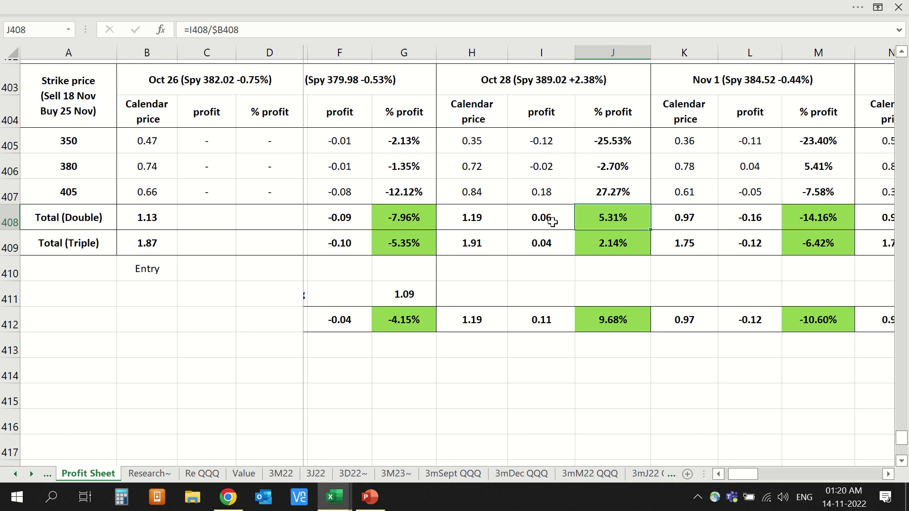
left_click(511, 84)
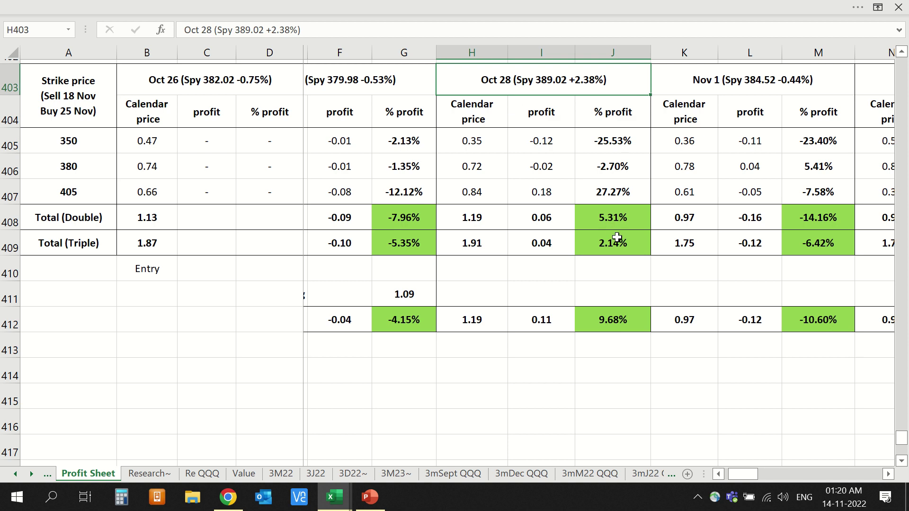
left_click(585, 216)
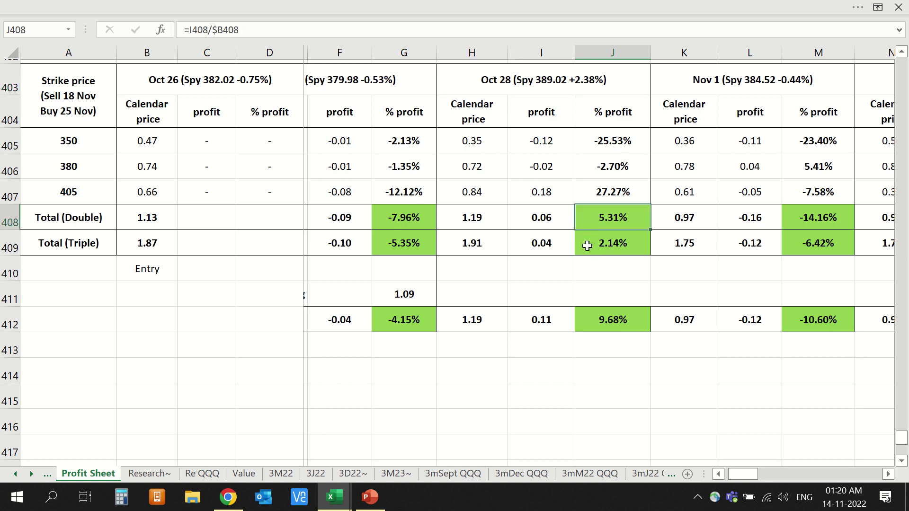
Compare the Oct 28 percent profits of the double and triple calendars with the averaged double calendar's percent profit.
left_click(587, 245)
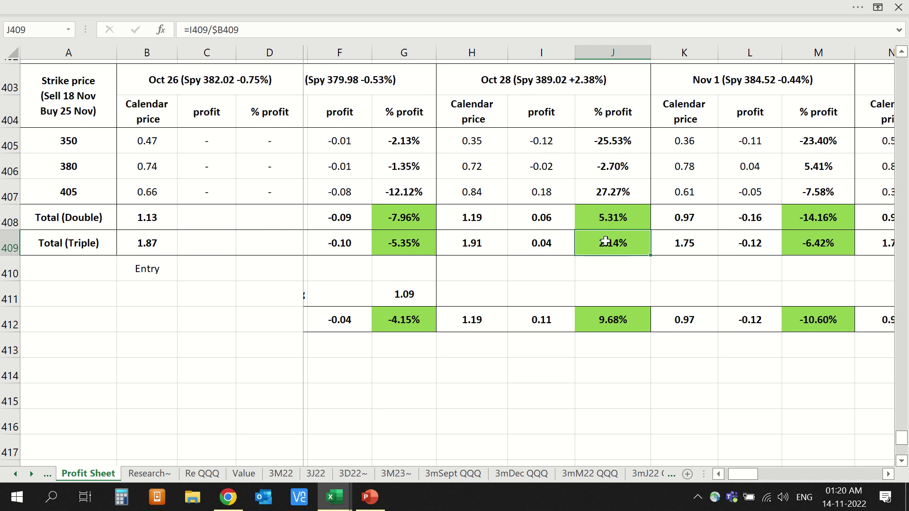
left_click(600, 207)
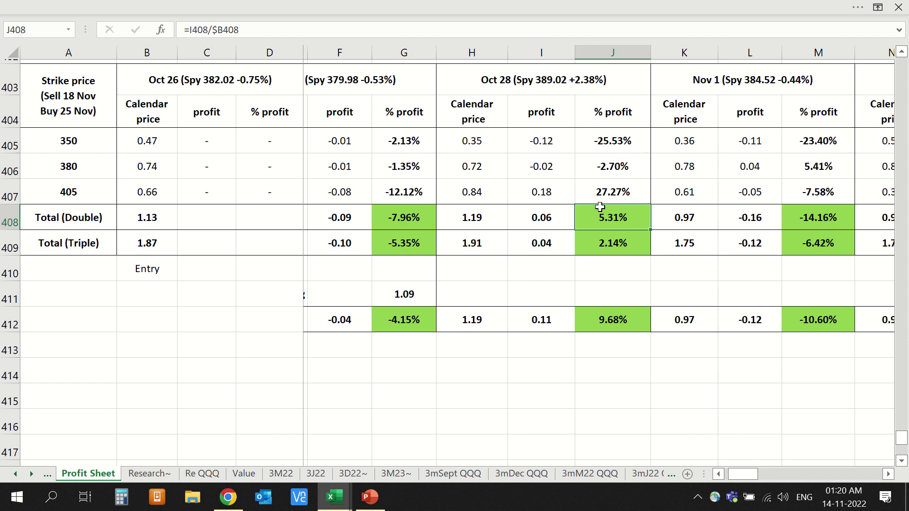
left_click(601, 245)
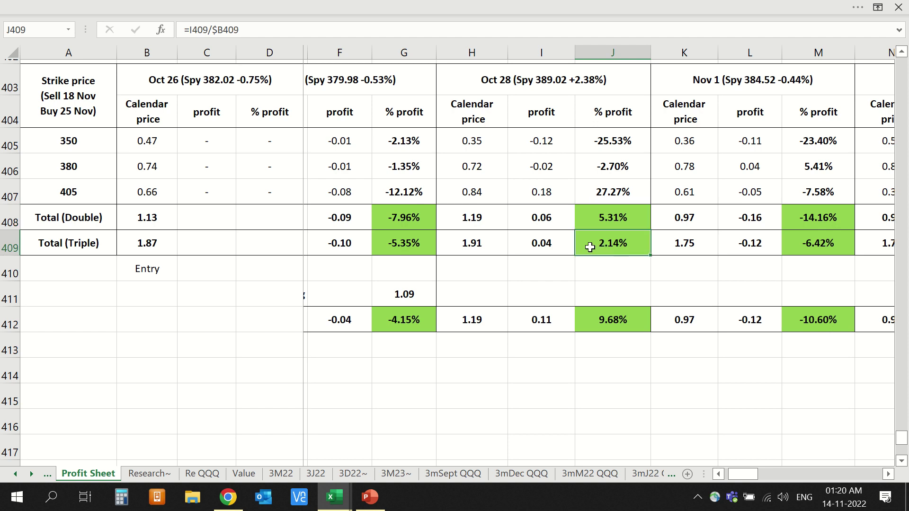
left_click(601, 219)
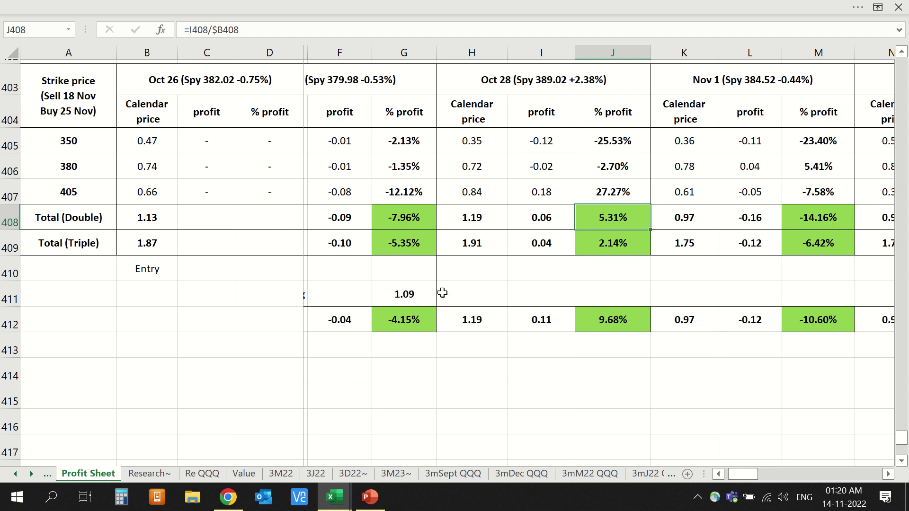
left_click(618, 321)
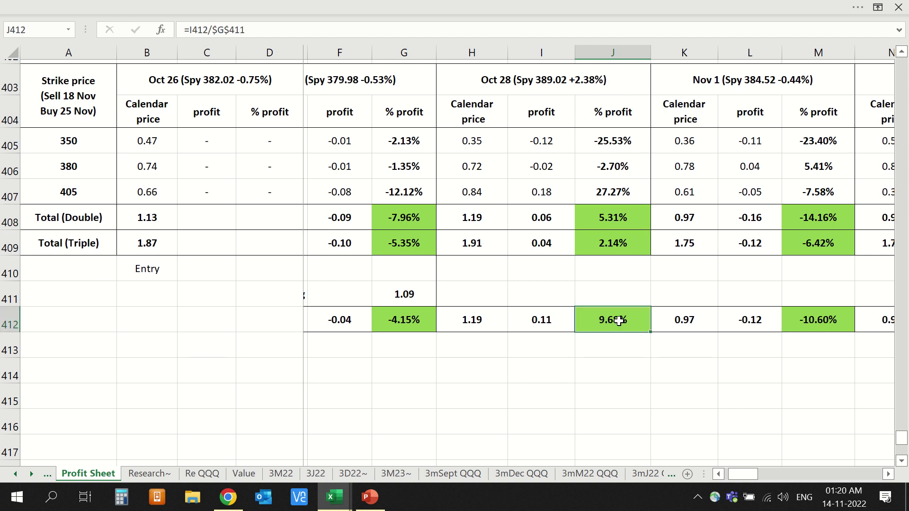
scroll(618, 320, "left", 2)
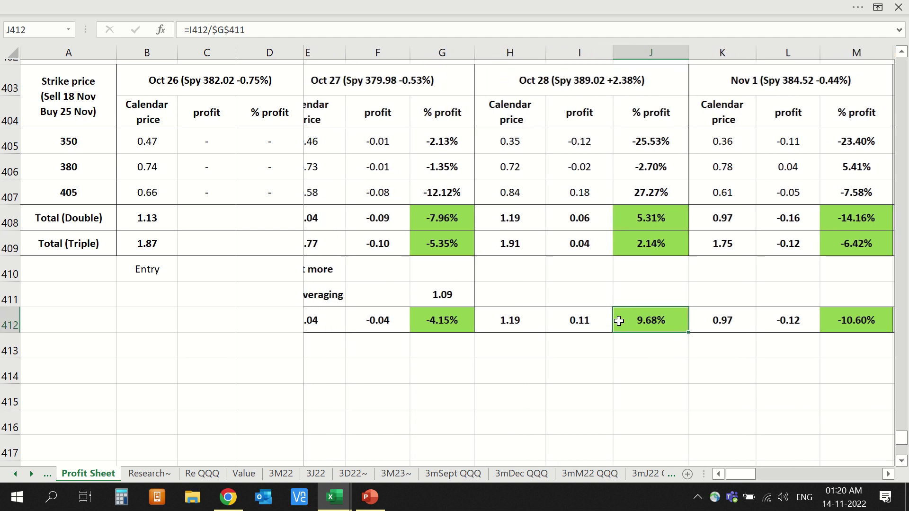
scroll(618, 321, "right", 1)
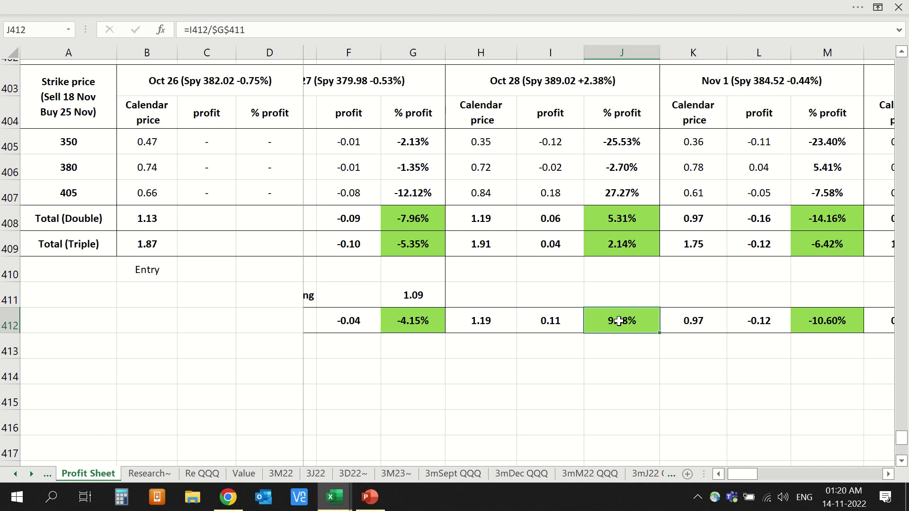
Examine the Nov 1 results, comparing the SPY price move with the double, triple and averaged percent profits.
scroll(619, 321, "right", 2)
left_click(638, 81)
scroll(638, 80, "right", 1)
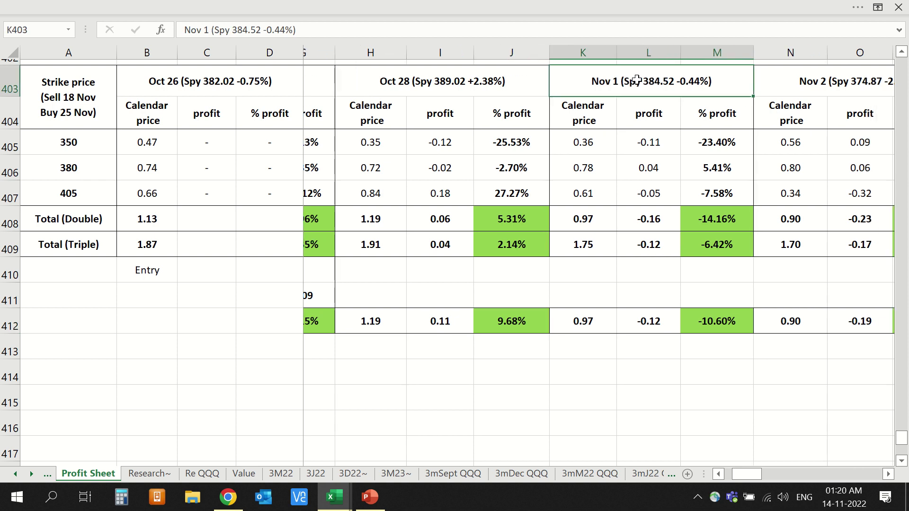
scroll(635, 81, "right", 2)
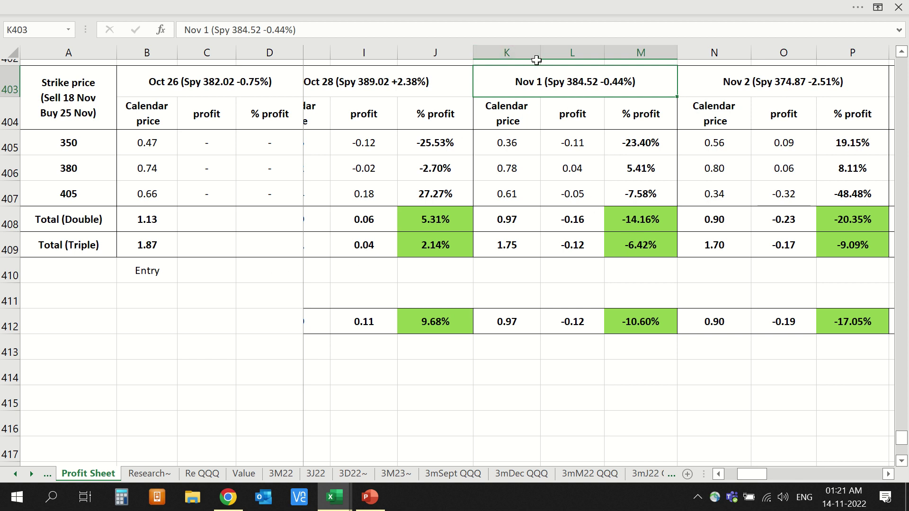
left_click(636, 256)
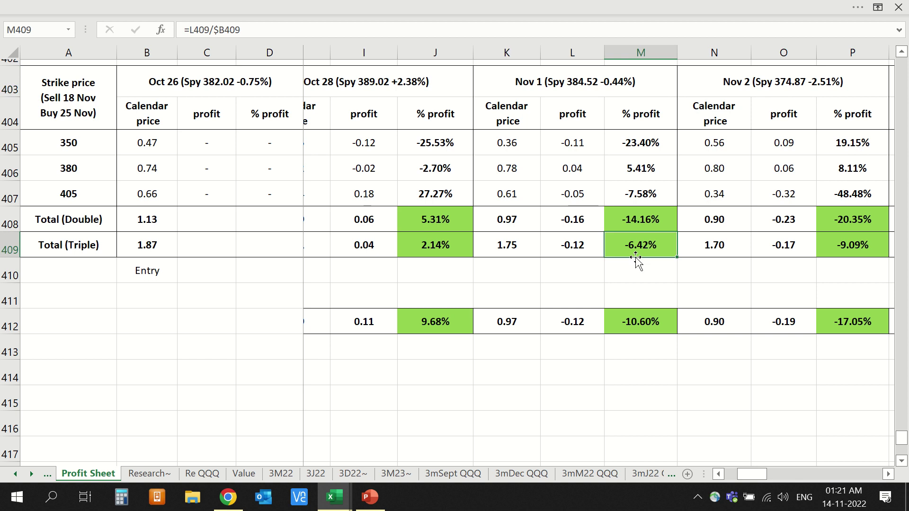
left_click(634, 219)
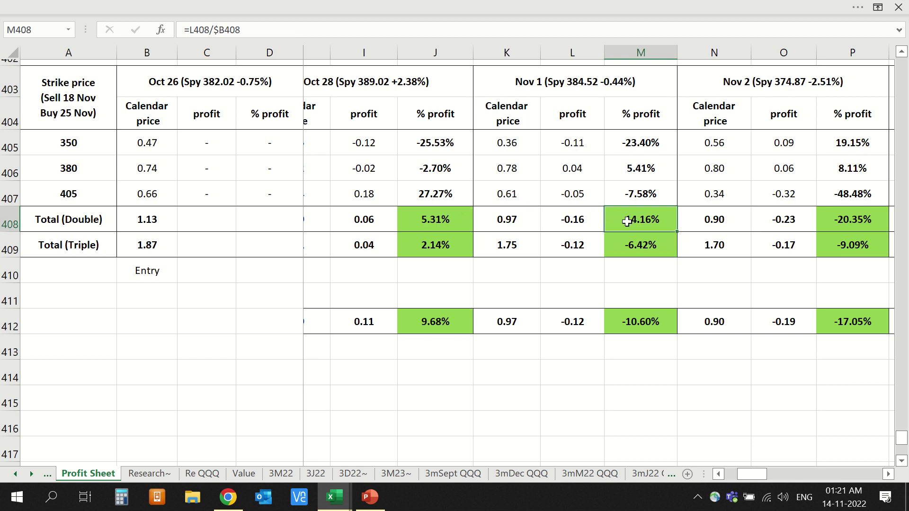
left_click(616, 250)
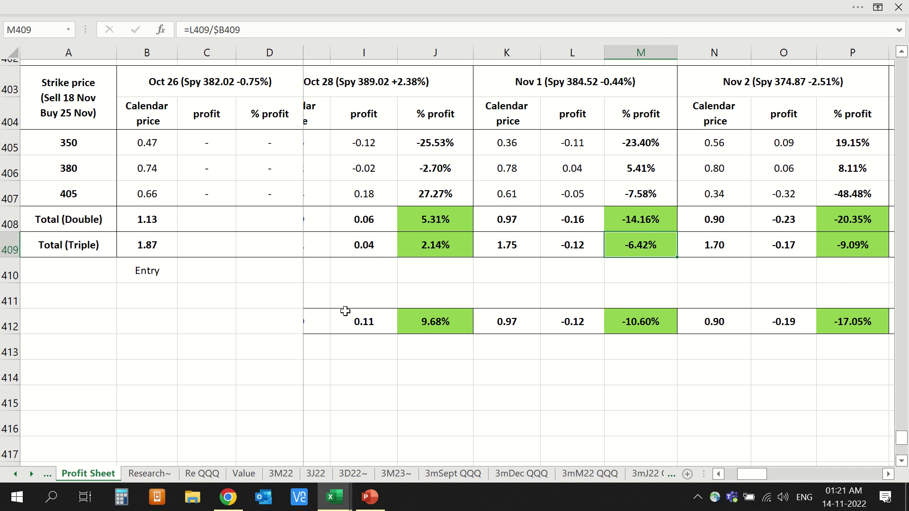
left_click(644, 324)
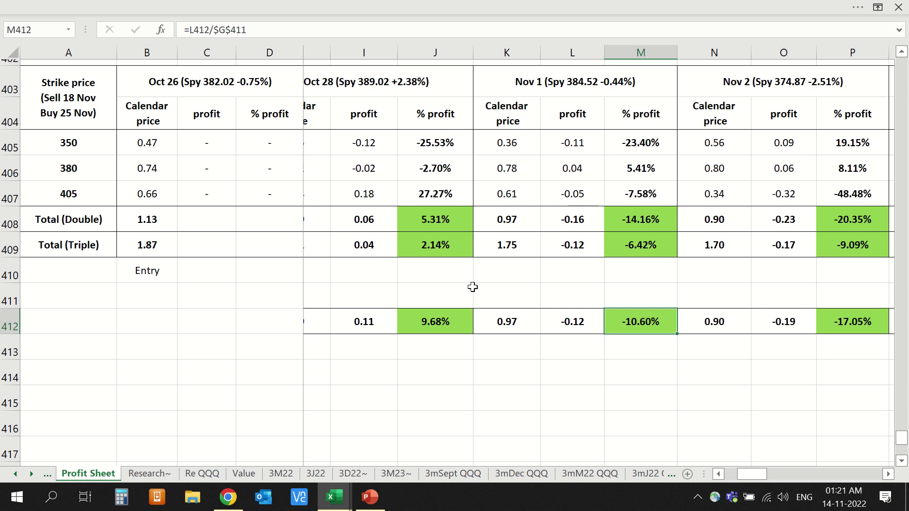
Examine the Nov 2 results, comparing the SPY price move with the double and triple calendars' percent profits.
scroll(472, 287, "right", 2)
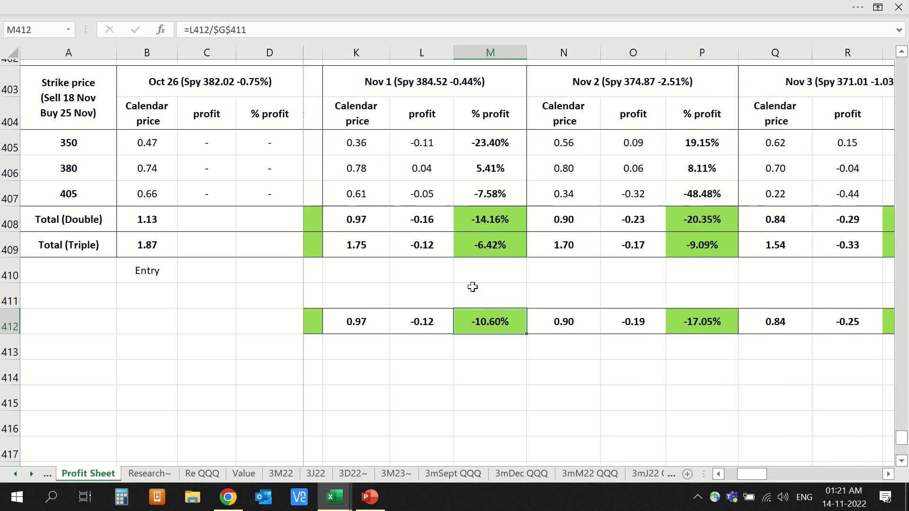
left_click(582, 81)
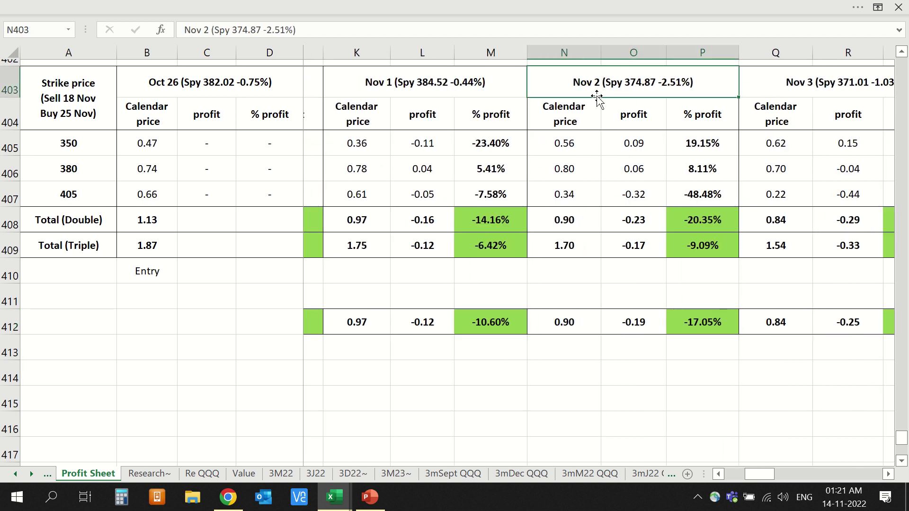
left_click(699, 224)
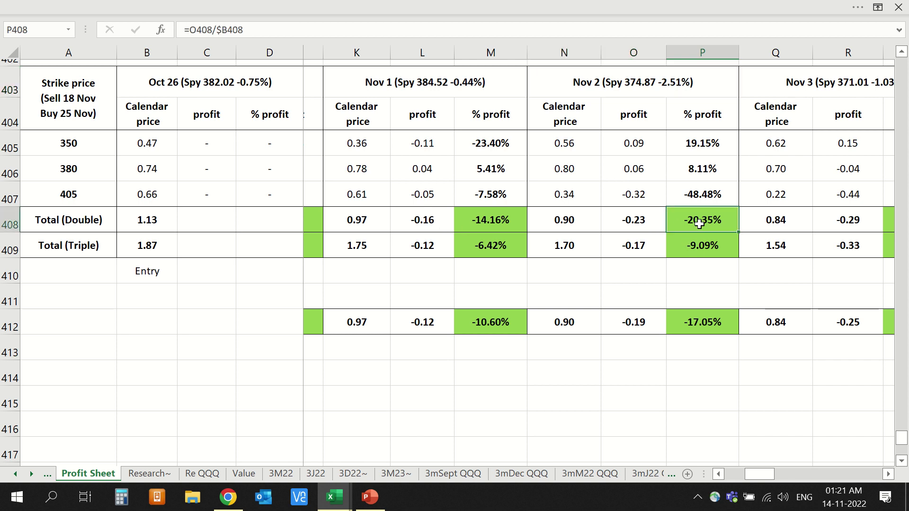
left_click(687, 247)
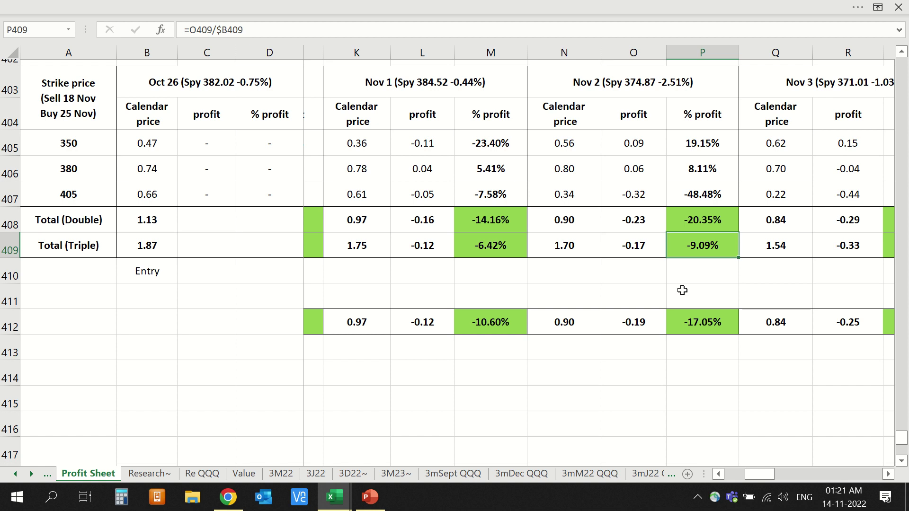
left_click(701, 218)
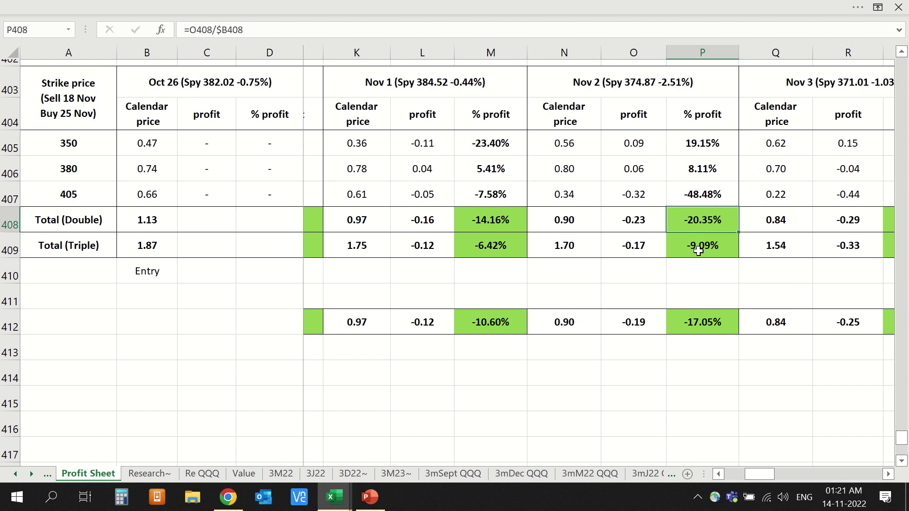
left_click(698, 251)
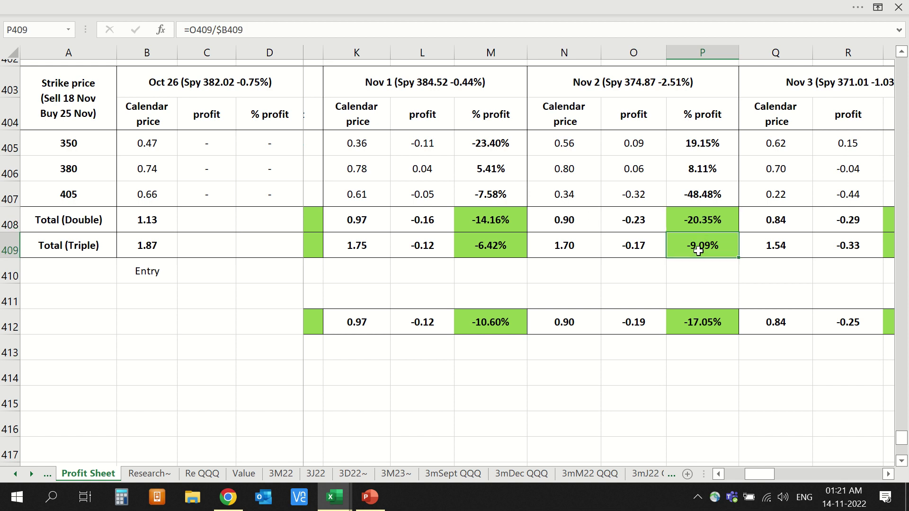
left_click(700, 220)
Check the Nov 2 candle on the TradingView chart and return to Excel to review the Nov 2 triple and averaged percent profits.
key("alt+Tab")
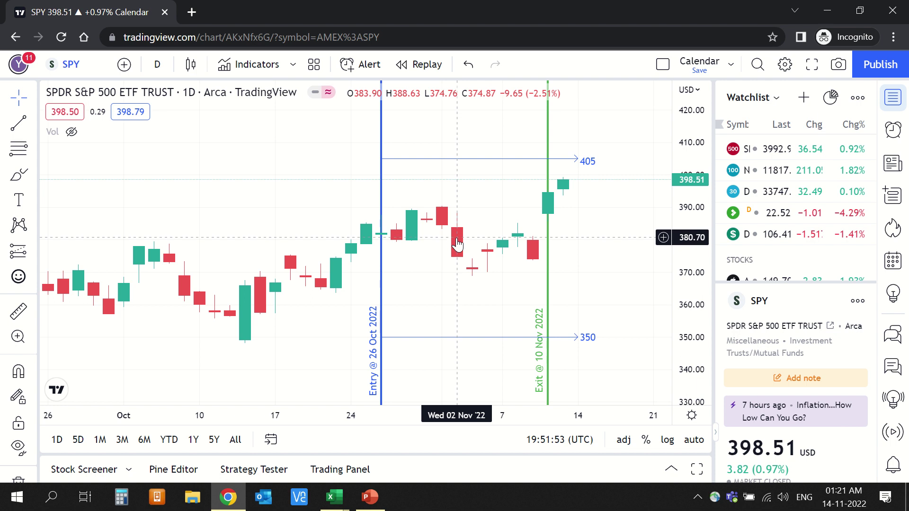
key("alt+Tab")
scroll(610, 222, "right", 1)
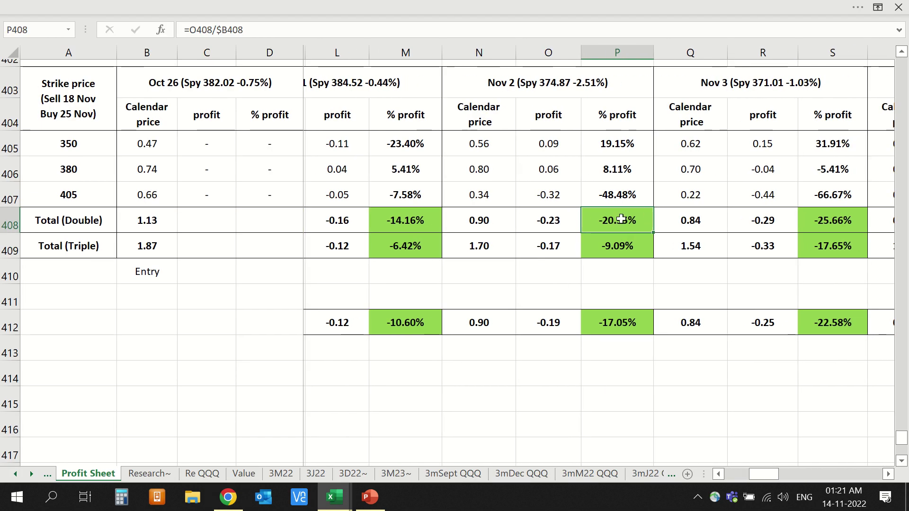
left_click(616, 238)
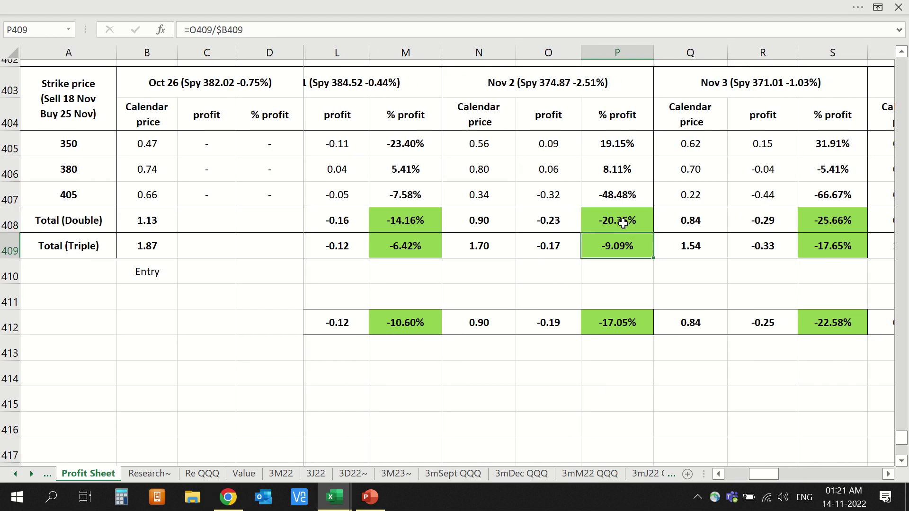
left_click(714, 81)
scroll(714, 85, "right", 1)
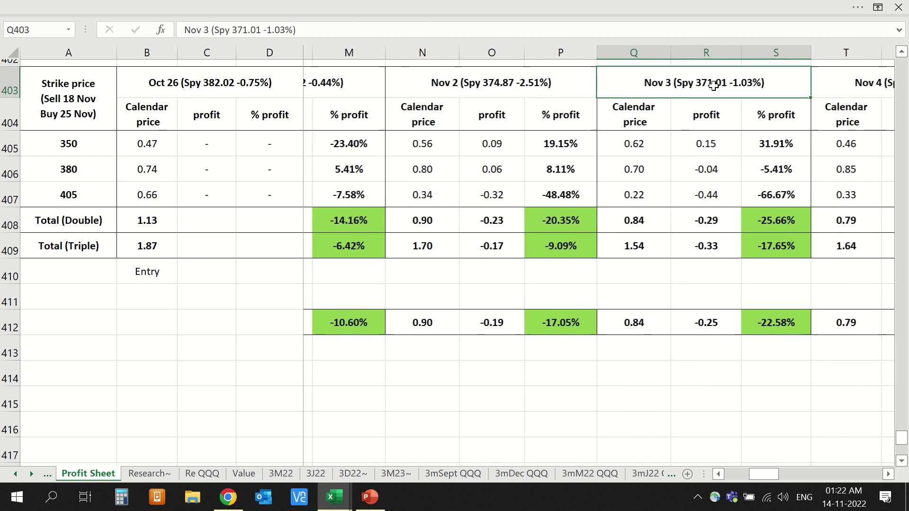
left_click(538, 323)
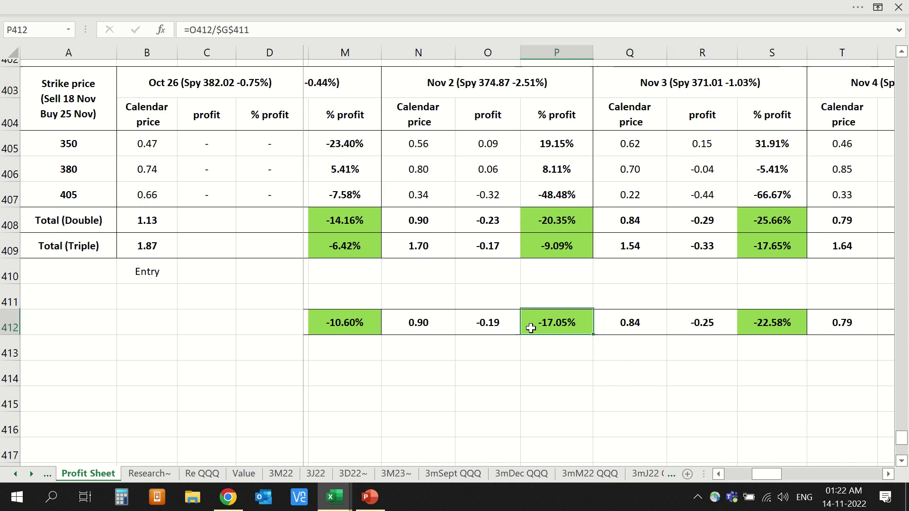
Compare the double and triple calendars' Nov 3 percent profits with their Nov 2 percent profits.
left_click(722, 83)
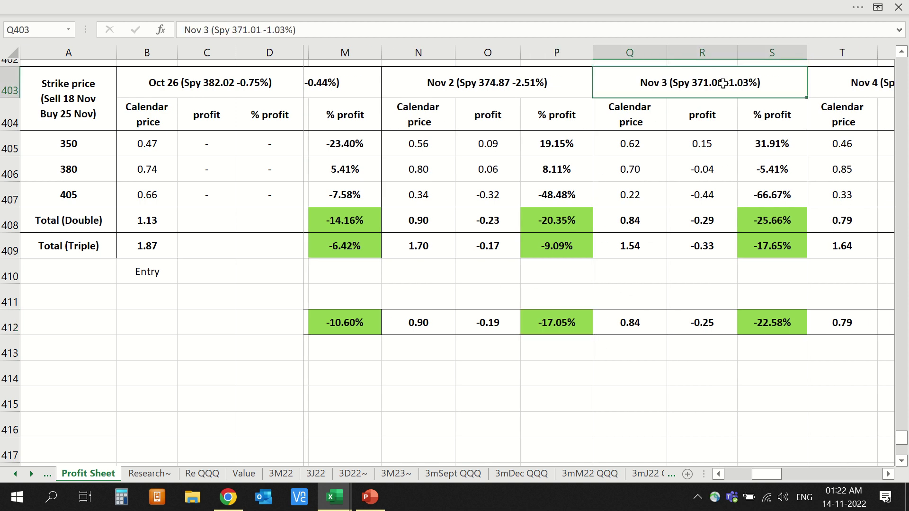
scroll(726, 146, "right", 1)
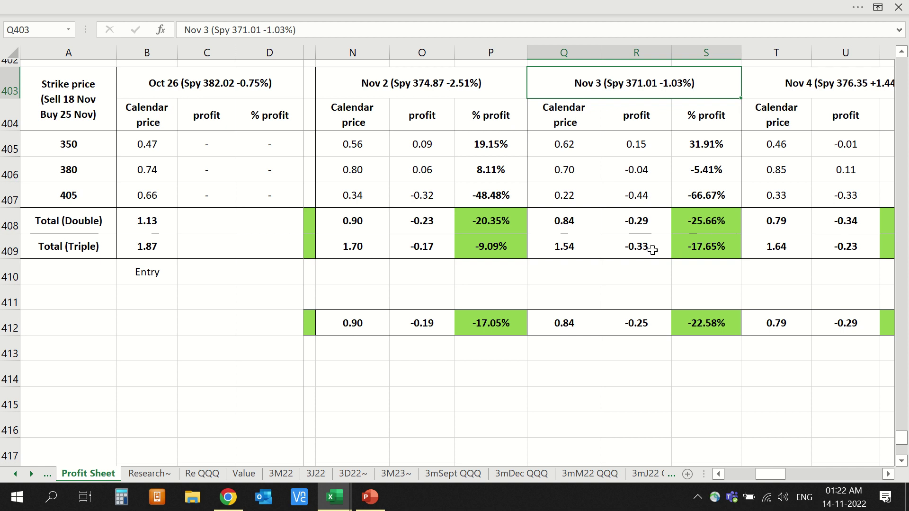
left_click(697, 231)
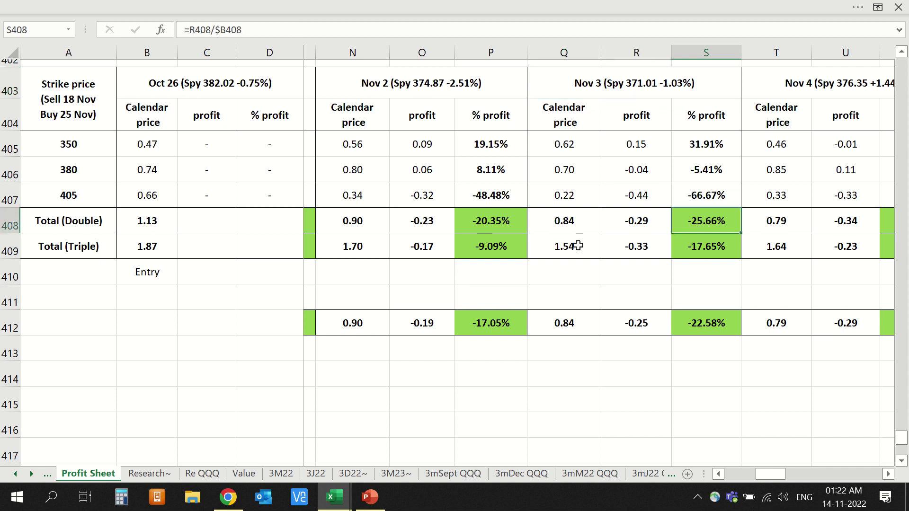
left_click(693, 250)
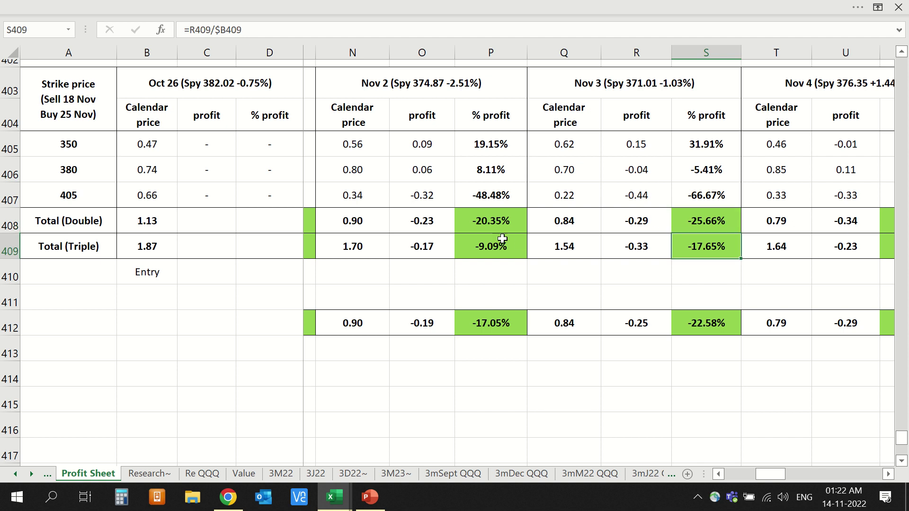
left_click_drag(481, 221, 481, 244)
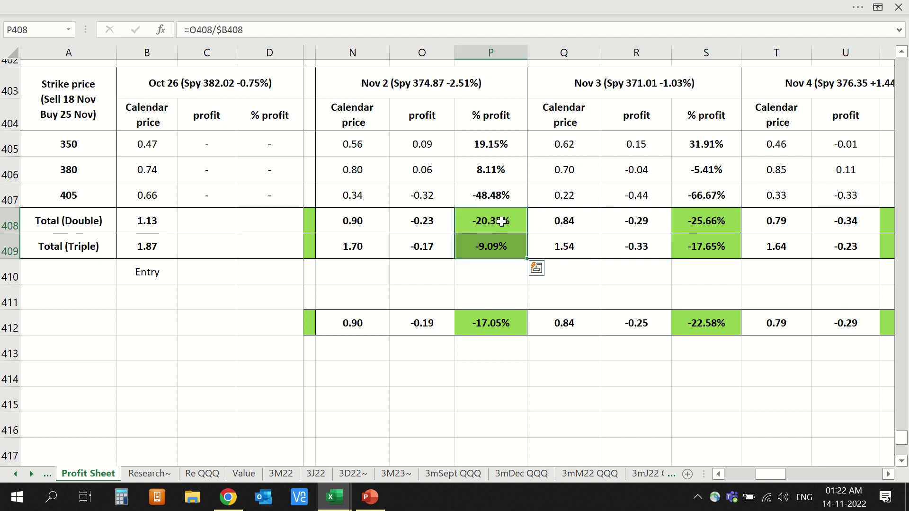
left_click(479, 247)
left_click(479, 225)
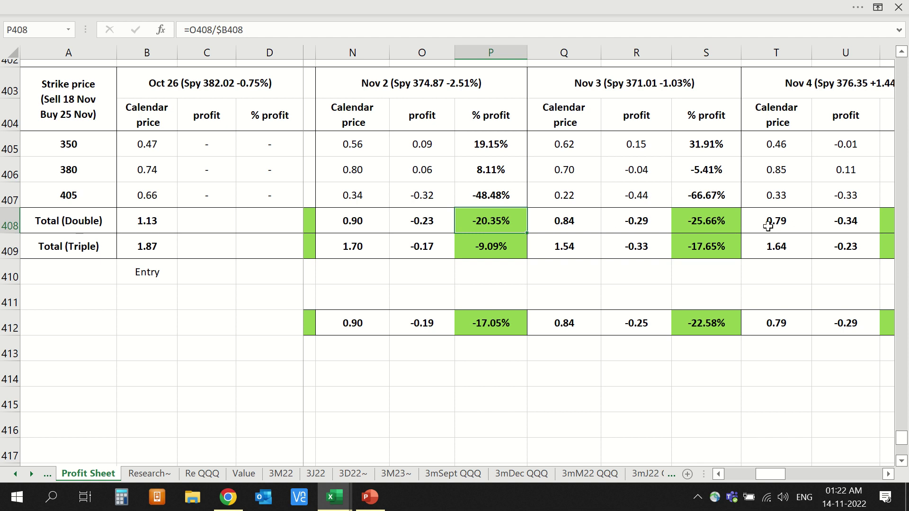
left_click(700, 222)
left_click_drag(701, 233, 700, 247)
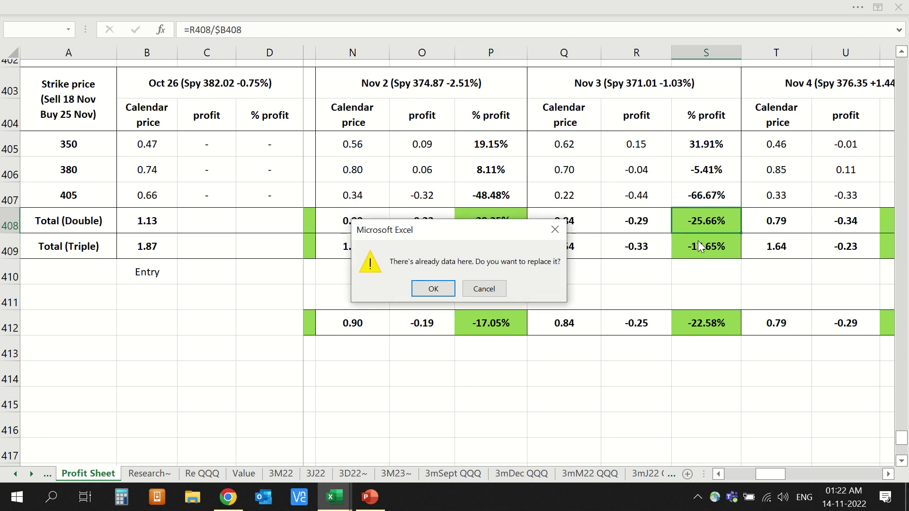
left_click(485, 289)
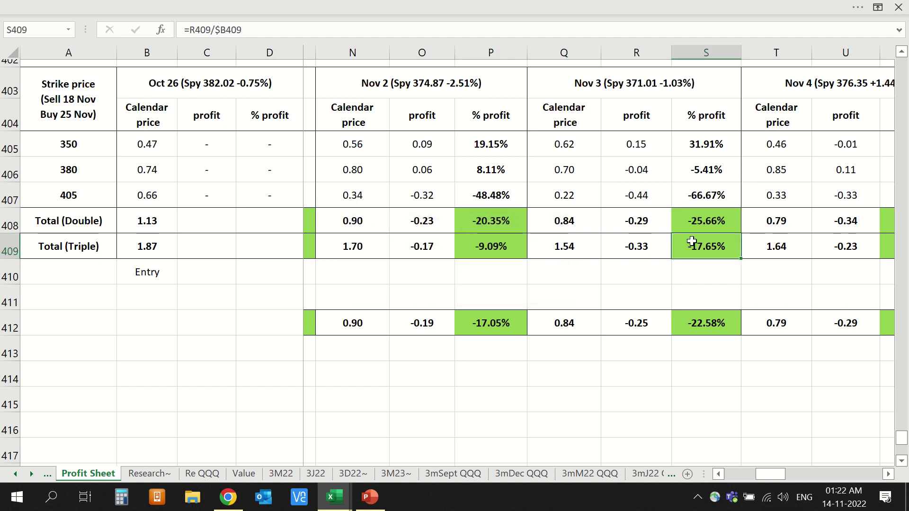
Check the Nov 3 candle on the TradingView chart and return to Excel to recheck the double calendar's Nov 3 percent profit.
key("alt+Tab")
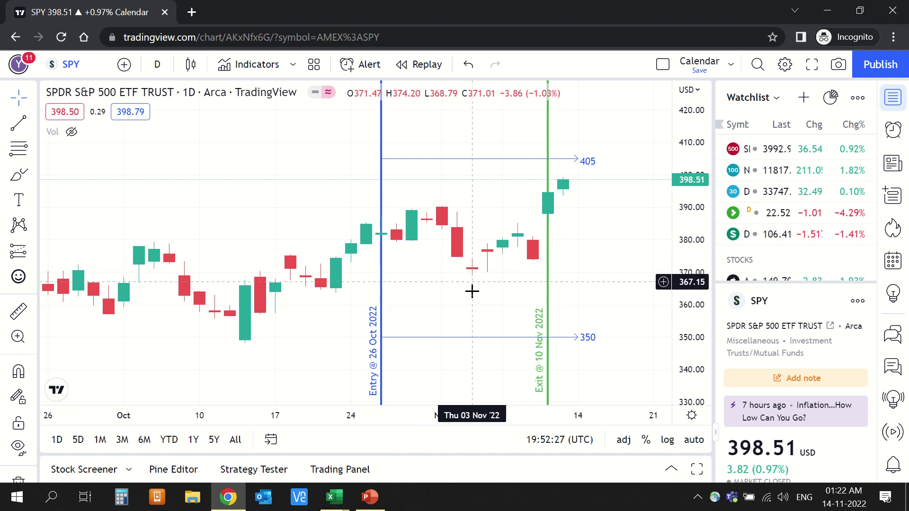
key("alt+Tab")
left_click(694, 218)
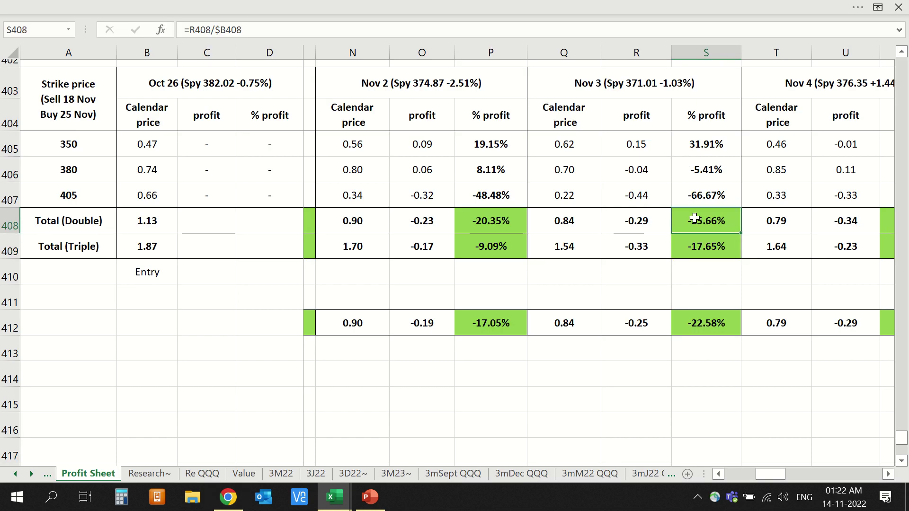
scroll(694, 218, "right", 1)
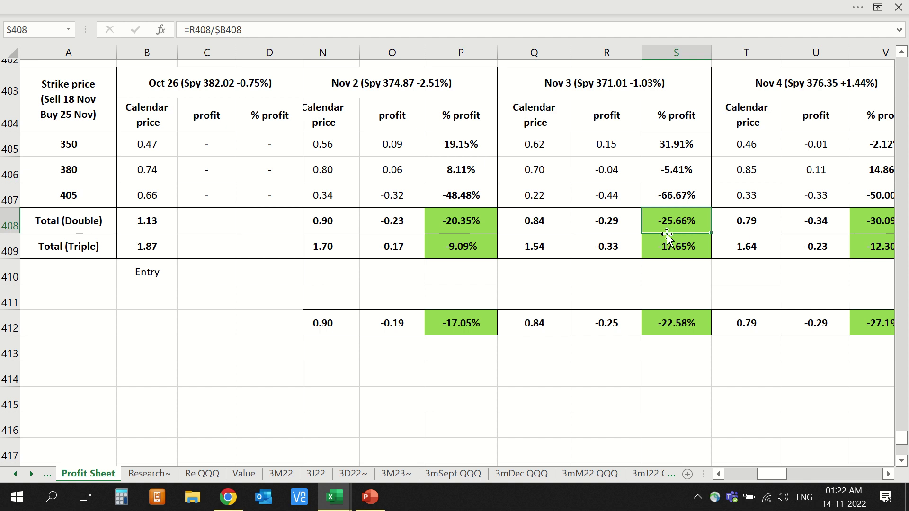
Check the early November candles on the TradingView chart and return to Excel to compare the Nov 3 double and averaged percent profits.
scroll(667, 234, "right", 1)
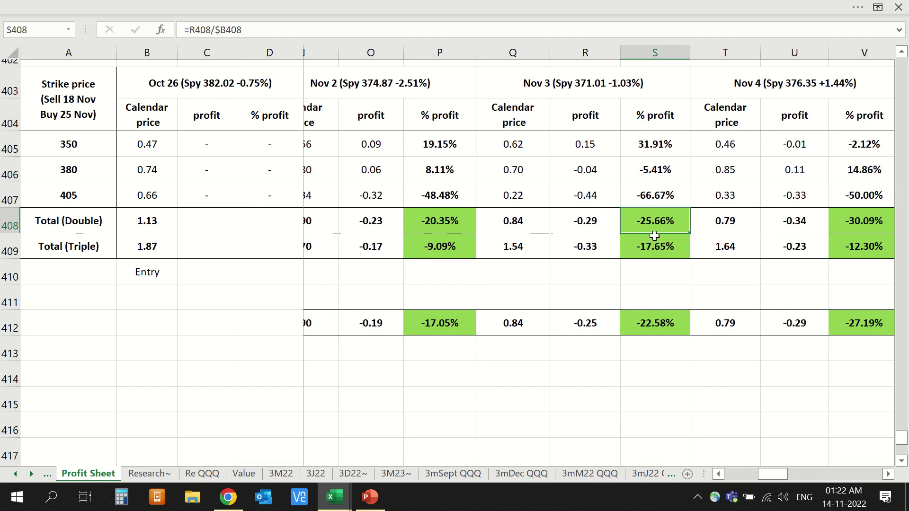
key("alt+Tab")
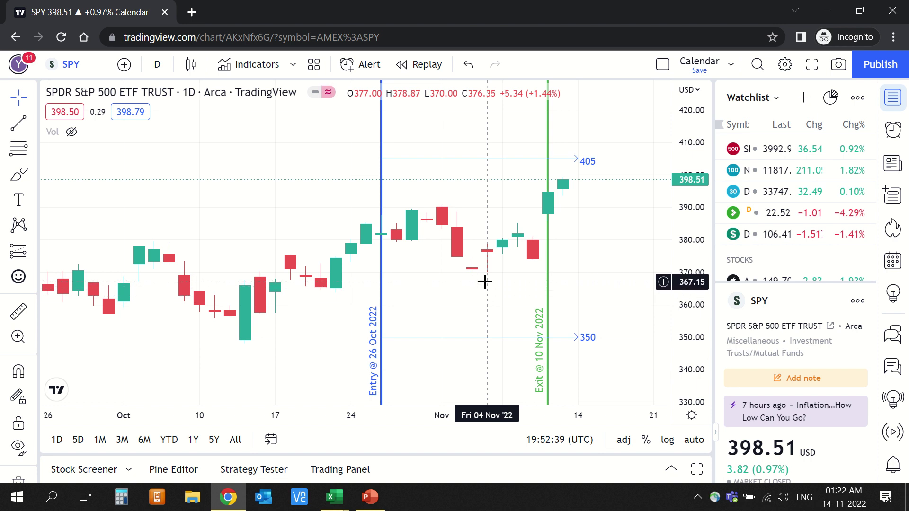
key("alt+Tab")
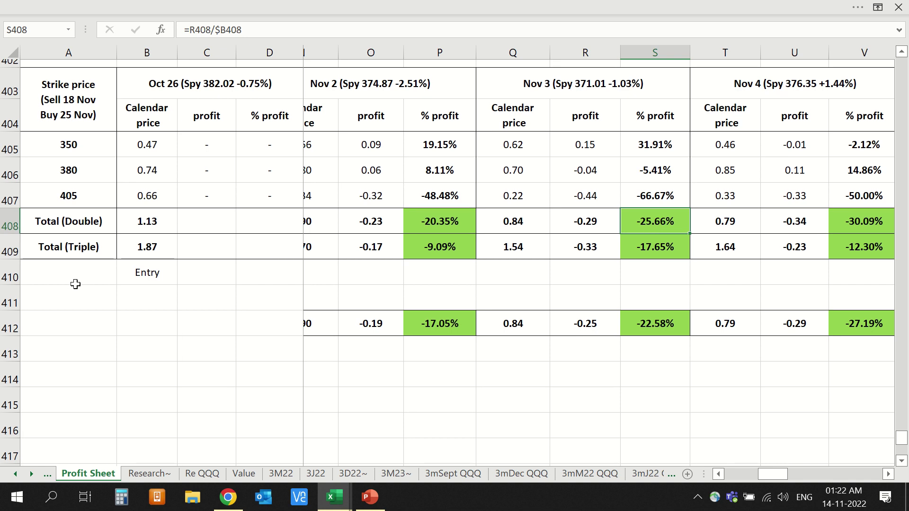
left_click(653, 325)
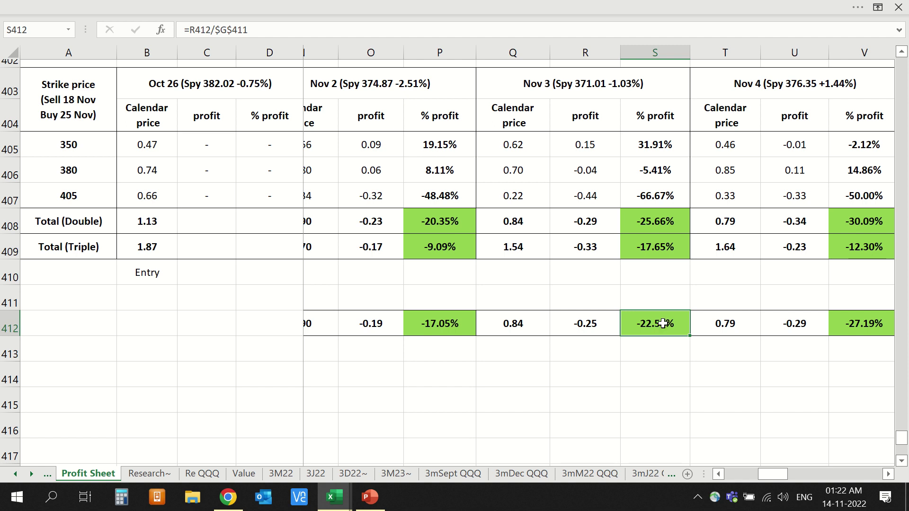
key("alt+Tab")
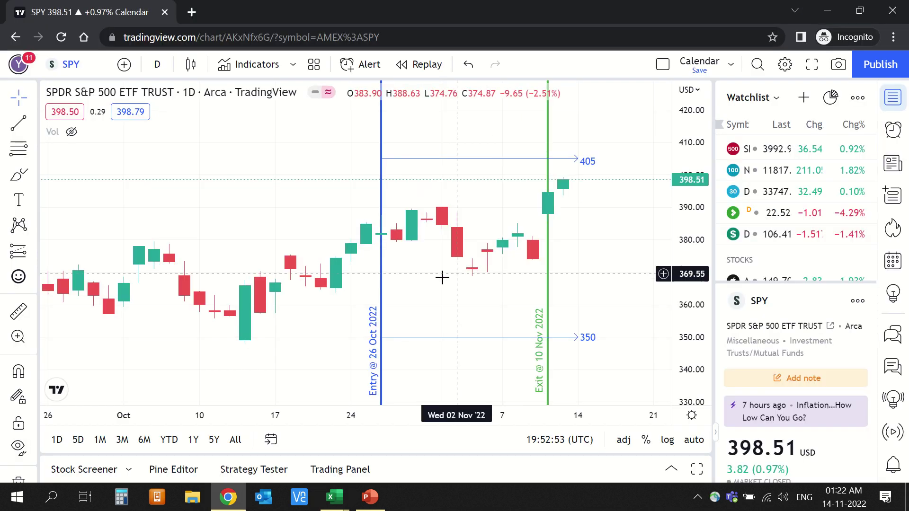
key("alt+Tab")
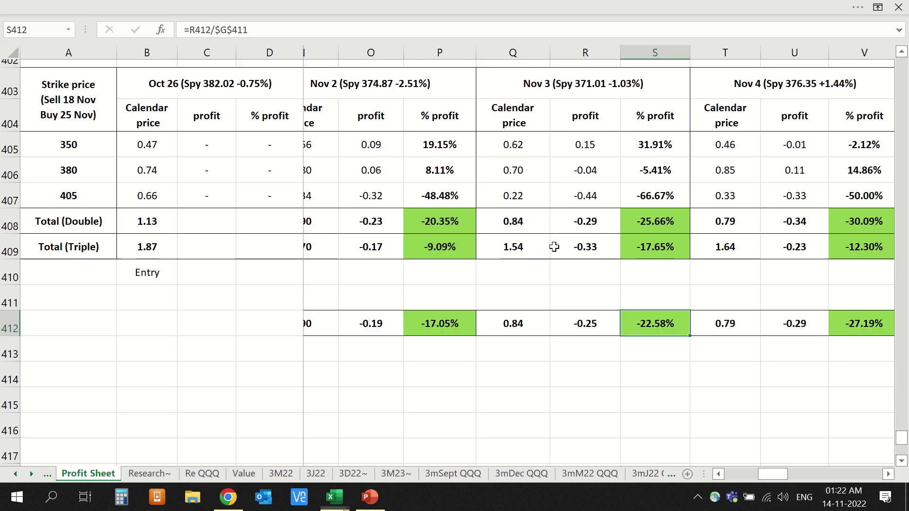
left_click(665, 226)
left_click(651, 326)
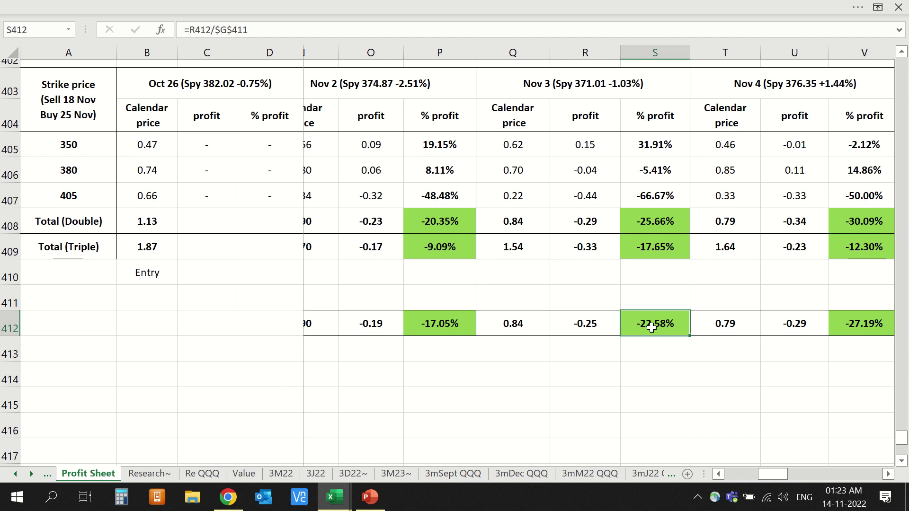
Look over the earlier calendar trades entered Sept 28 and Oct 18, returning to the Oct 26 trade table.
scroll(651, 327, "right", 3)
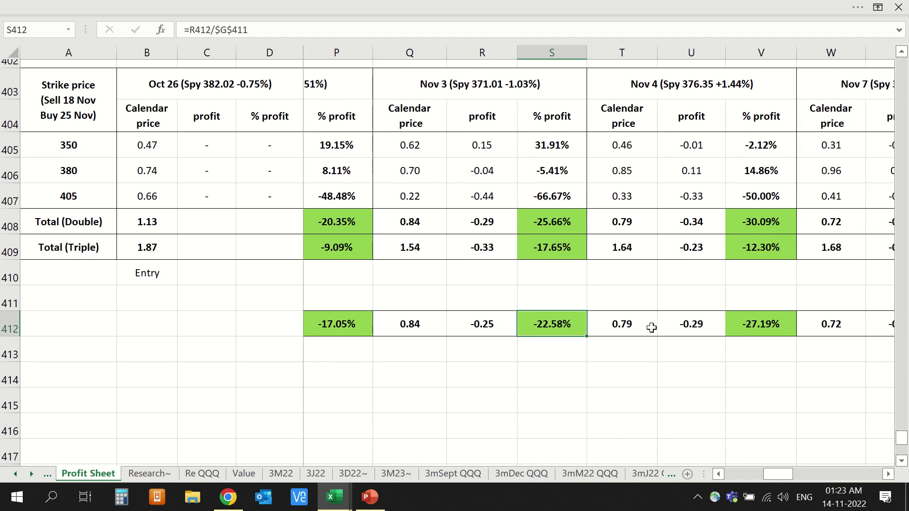
scroll(651, 327, "up", 6)
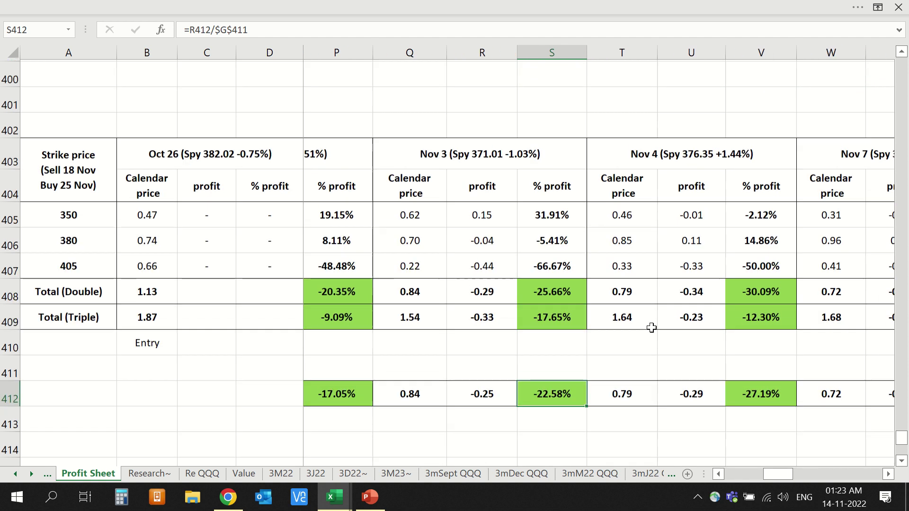
scroll(651, 328, "up", 5)
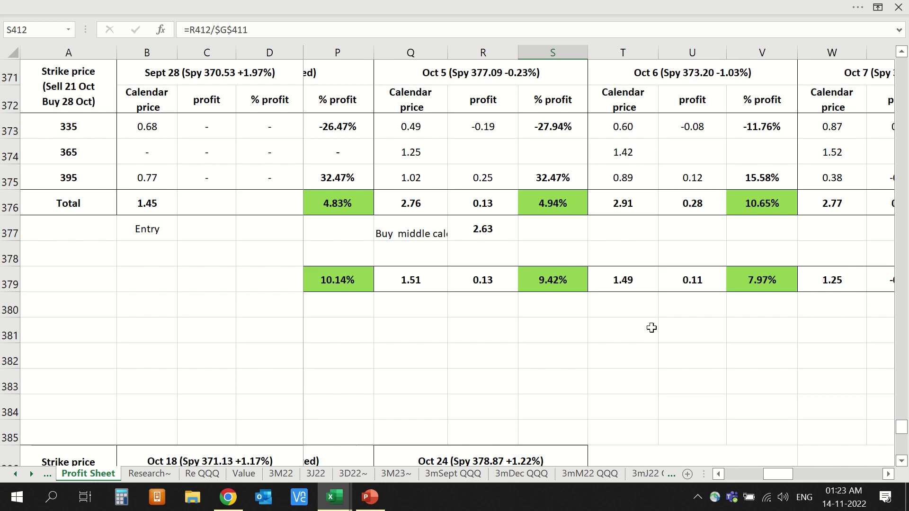
scroll(651, 327, "down", 2)
scroll(651, 328, "down", 8)
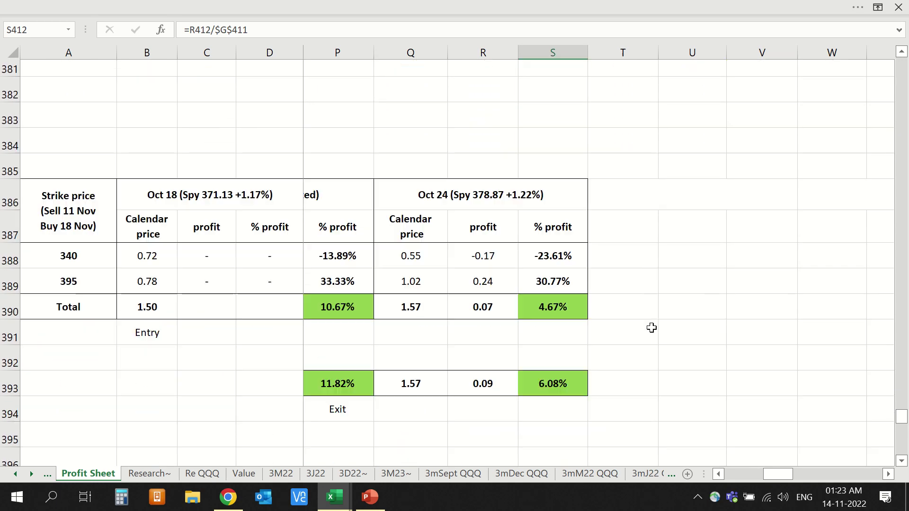
scroll(651, 327, "down", 1)
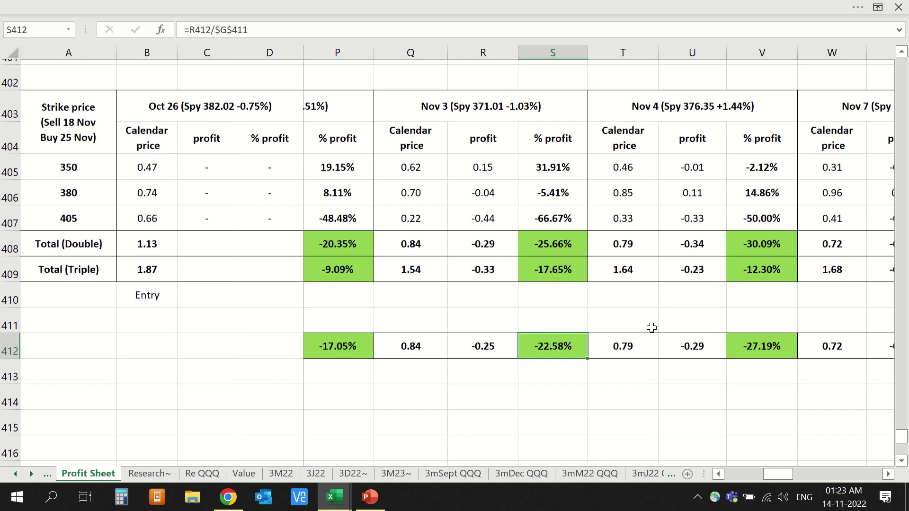
Recheck the price action since entry on the TradingView chart and return to Excel to review the trade's sell and buy expiry dates.
scroll(651, 327, "right", 1)
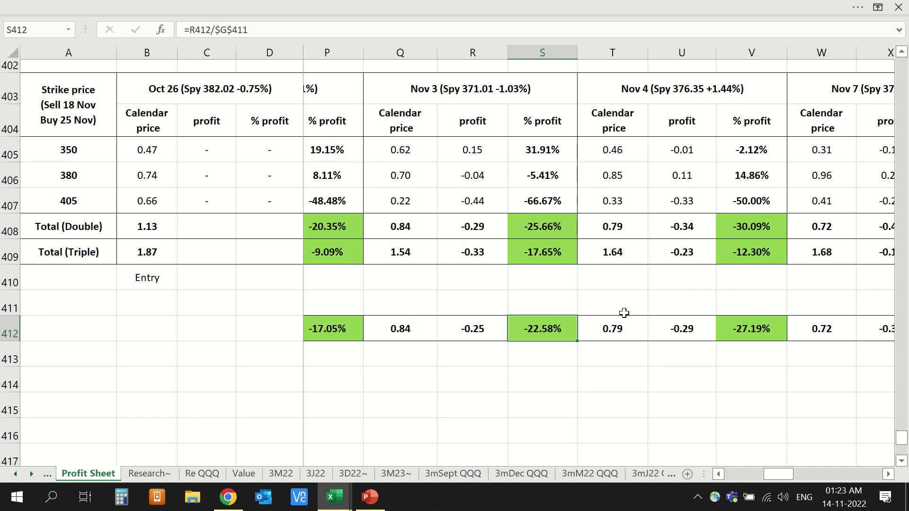
key("alt+Tab")
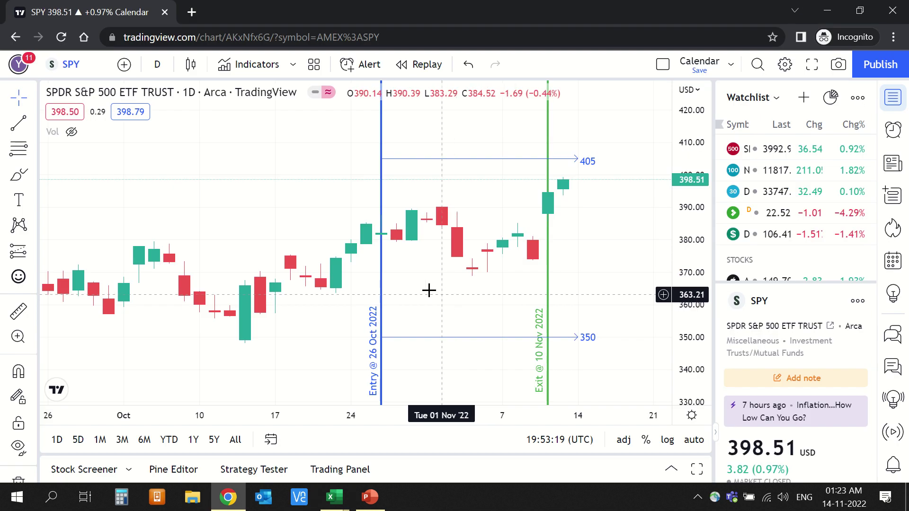
key("alt+Tab")
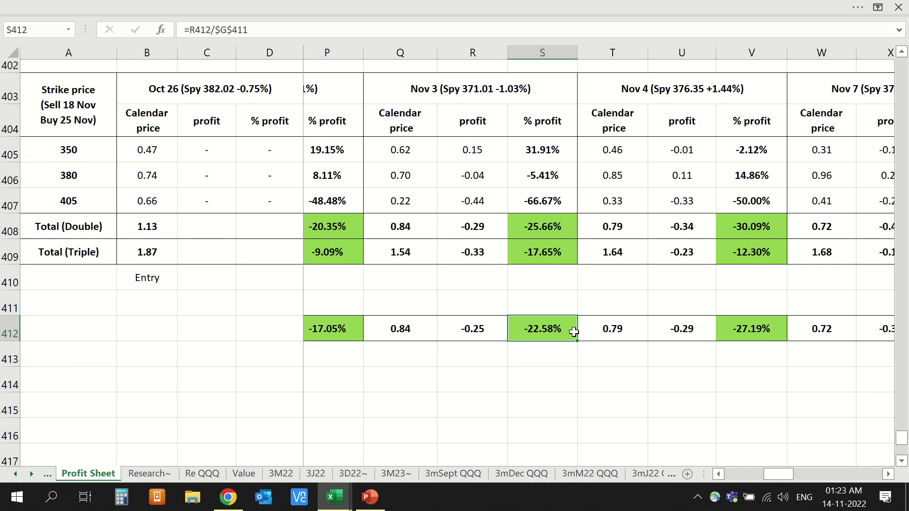
left_click(83, 112)
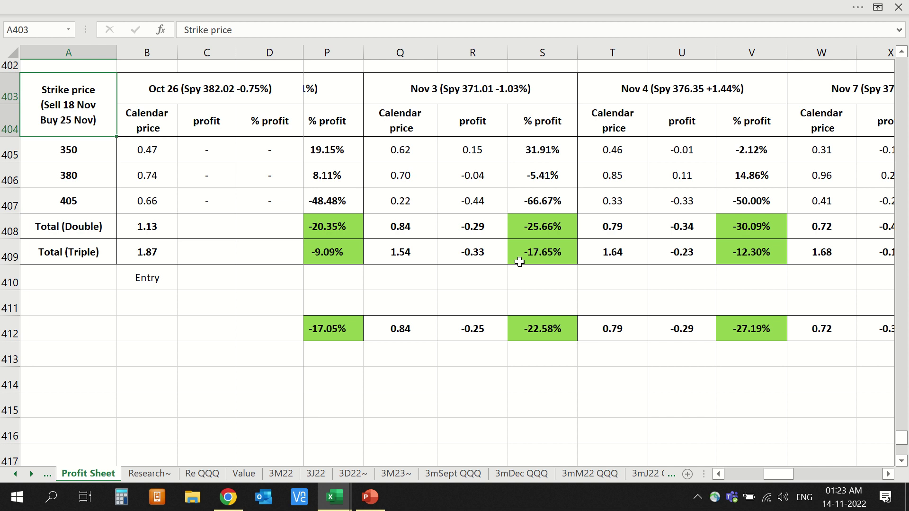
Locate the Nov 4 results, check the Nov 4 candle on the TradingView chart, and return to Excel.
scroll(520, 262, "right", 1)
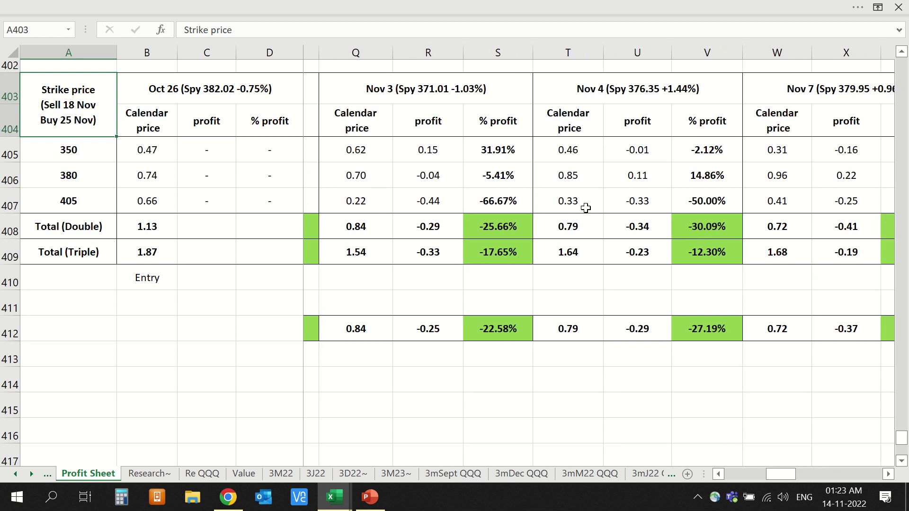
scroll(586, 208, "right", 2)
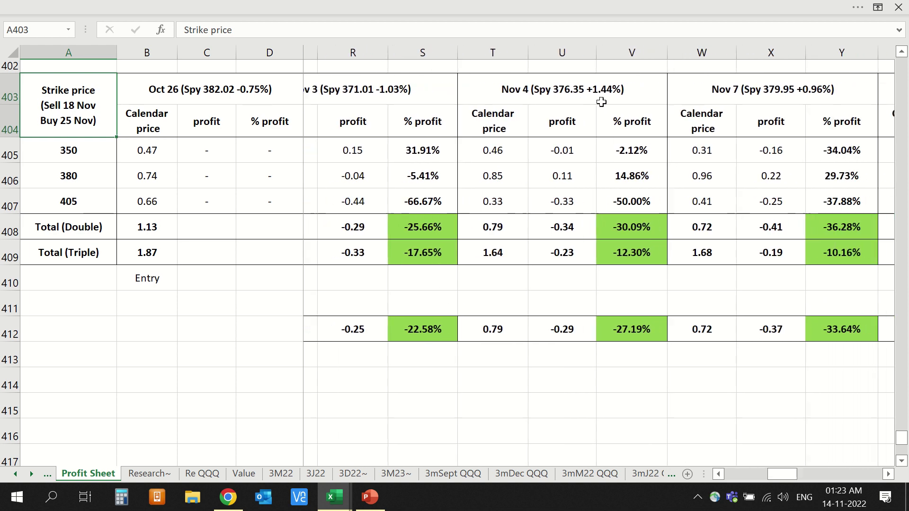
left_click(568, 92)
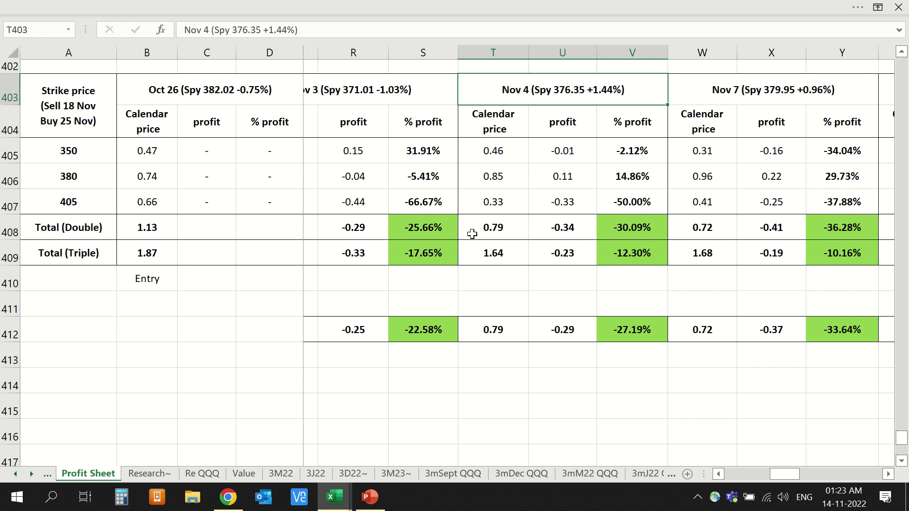
key("alt+Tab")
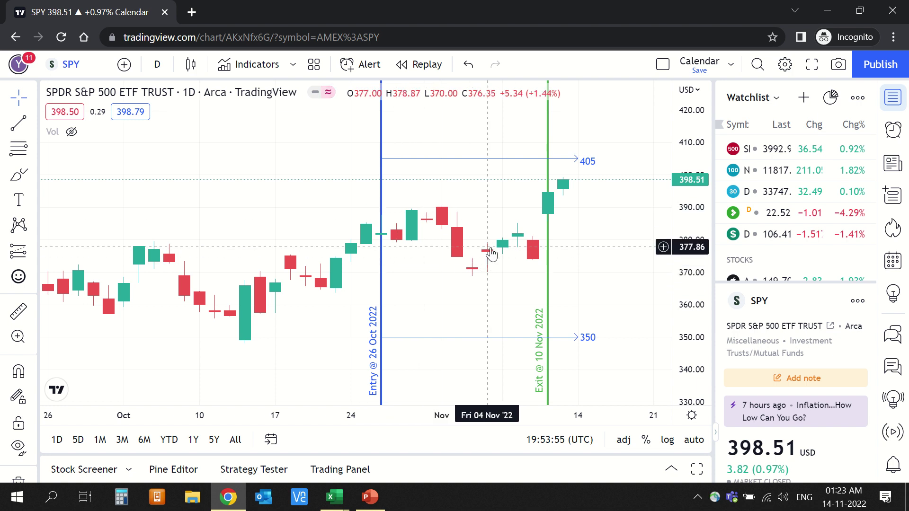
key("alt+Tab")
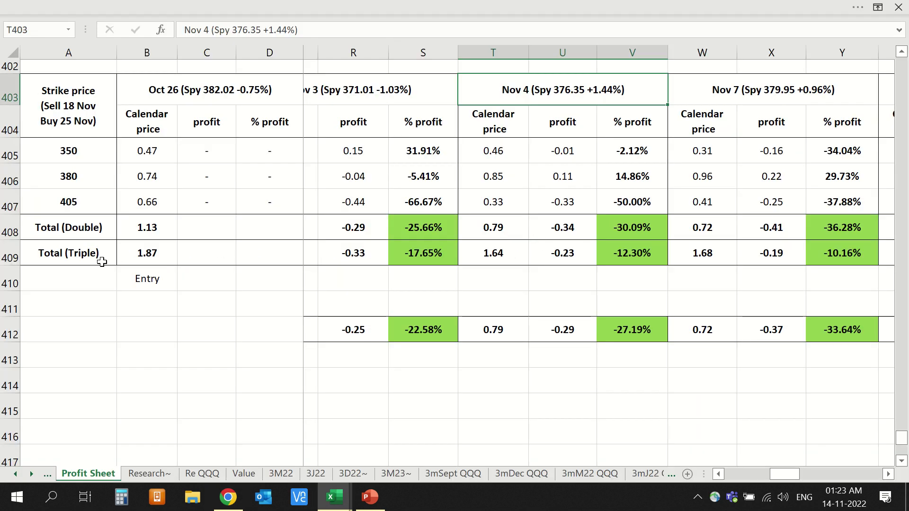
Compare the Nov 4 percent profits of the double, triple and averaged calendars.
left_click(642, 230)
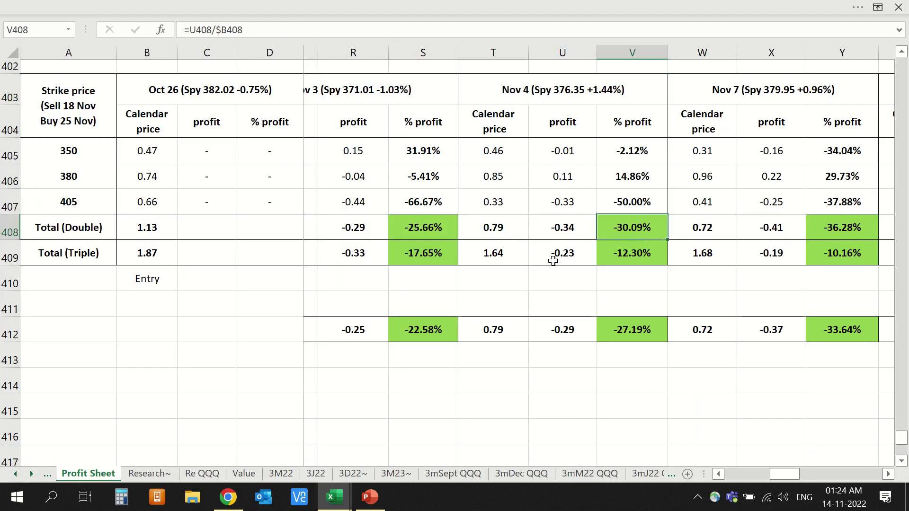
left_click(620, 253)
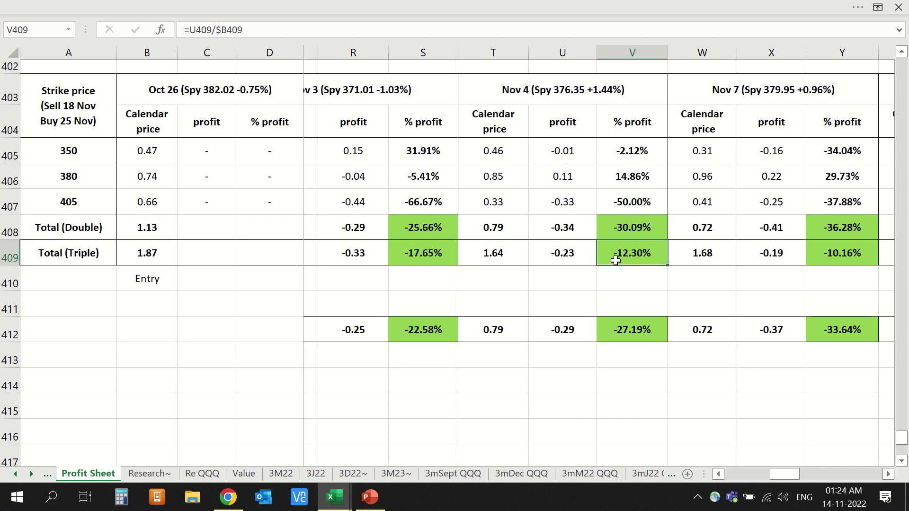
left_click(614, 229)
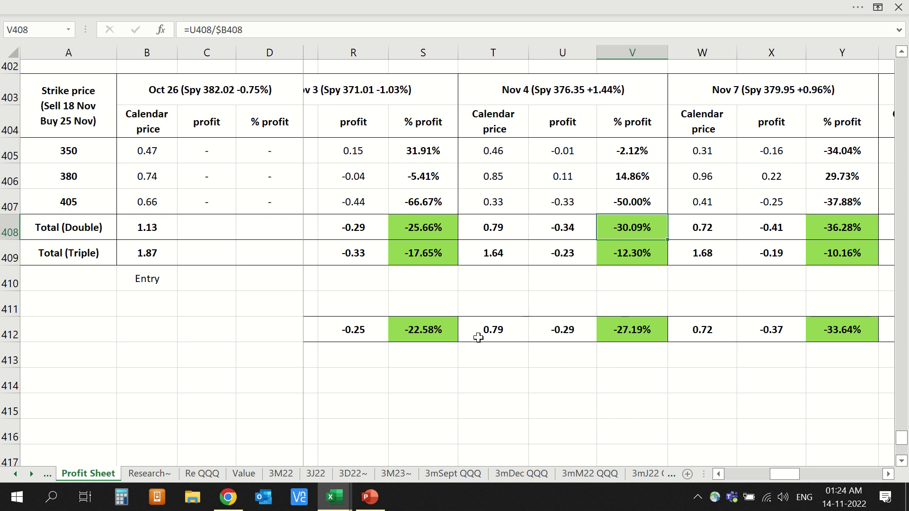
left_click(642, 334)
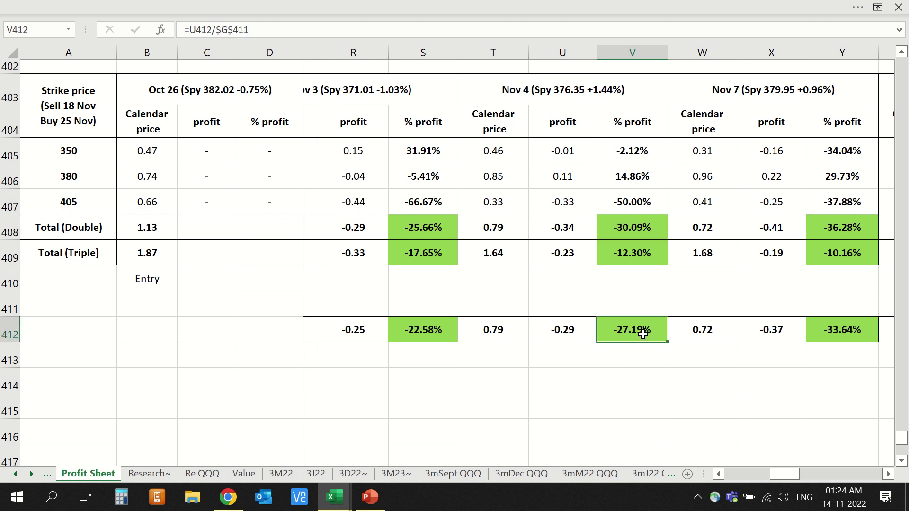
Check the Nov 7 candle on the TradingView chart and return to Excel to compare the Nov 7 double and triple percent profits.
scroll(643, 334, "right", 2)
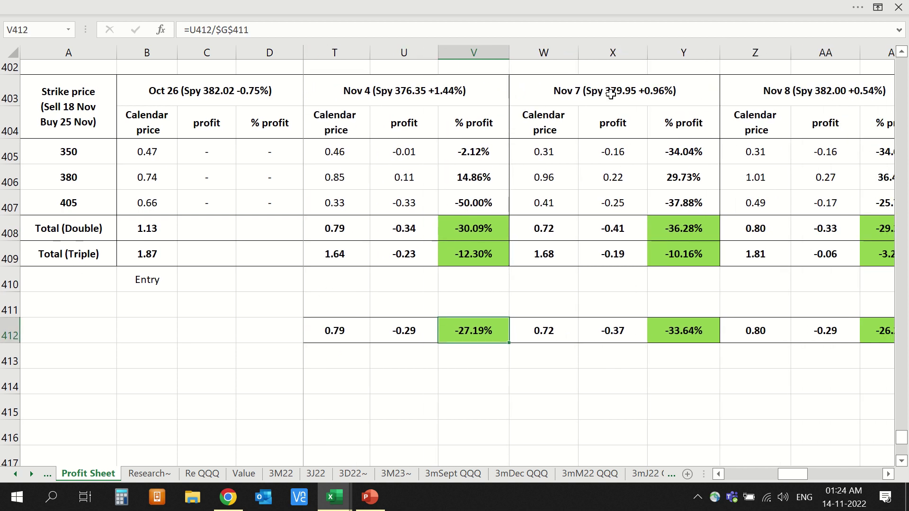
left_click(611, 94)
key("alt+Tab")
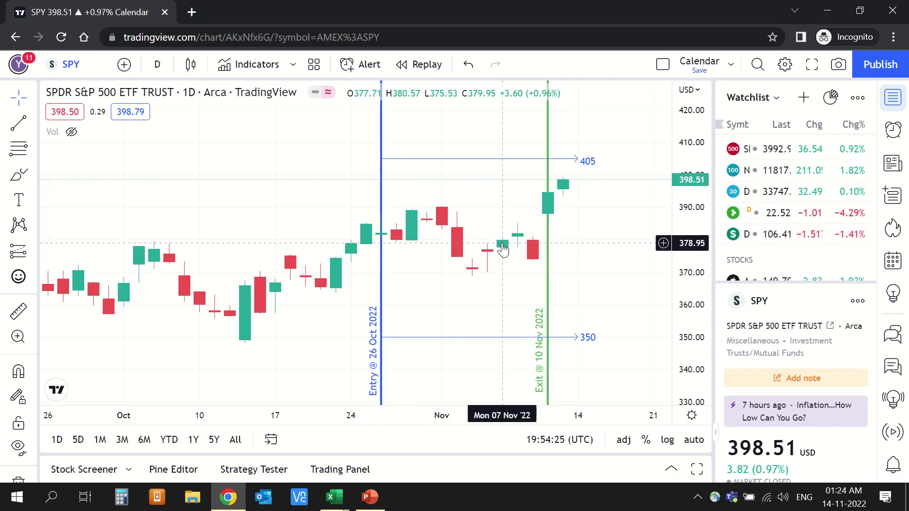
key("alt+Tab")
scroll(663, 240, "right", 2)
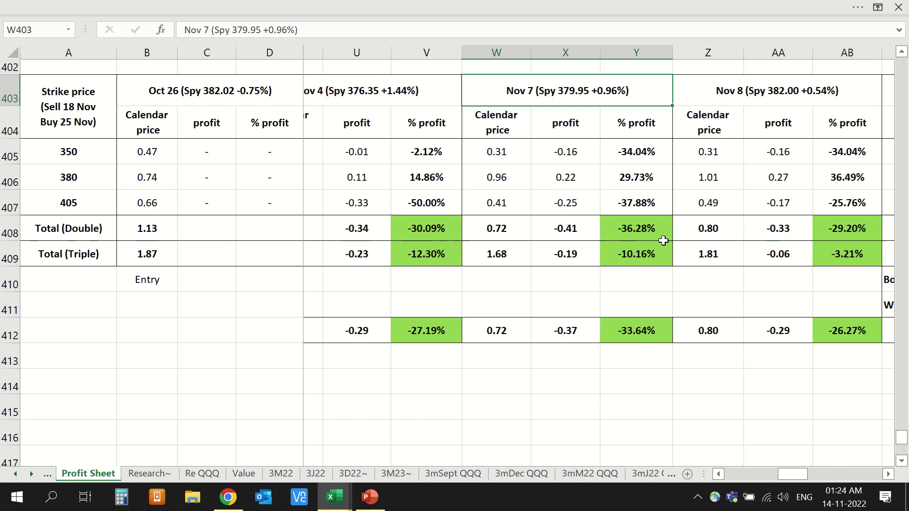
left_click(607, 232)
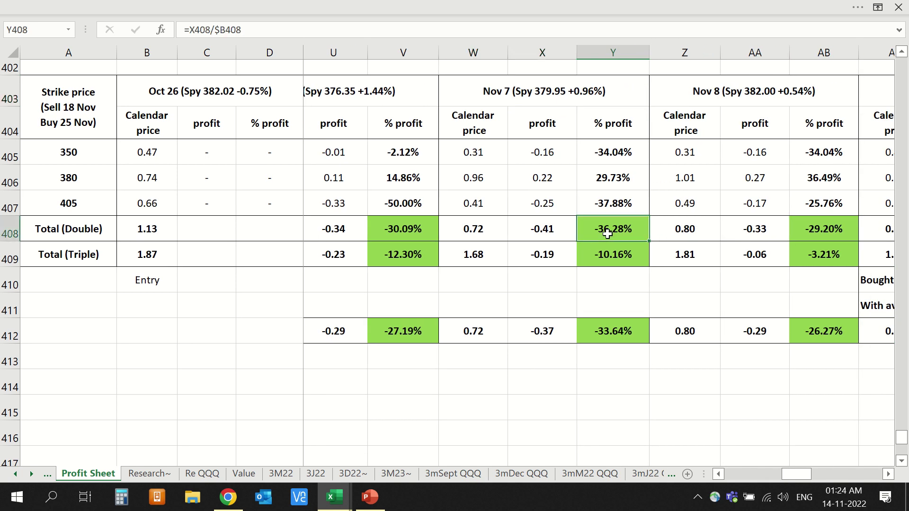
left_click(617, 259)
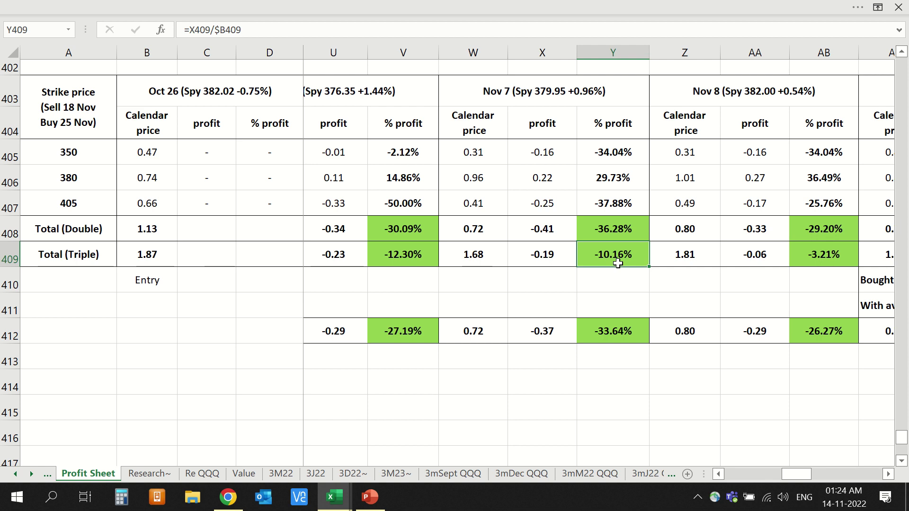
Compare the 380 strike's Nov 7 percent profit with the 350 and 405 strikes' profits, and review the trade's expiry dates.
left_click(606, 183)
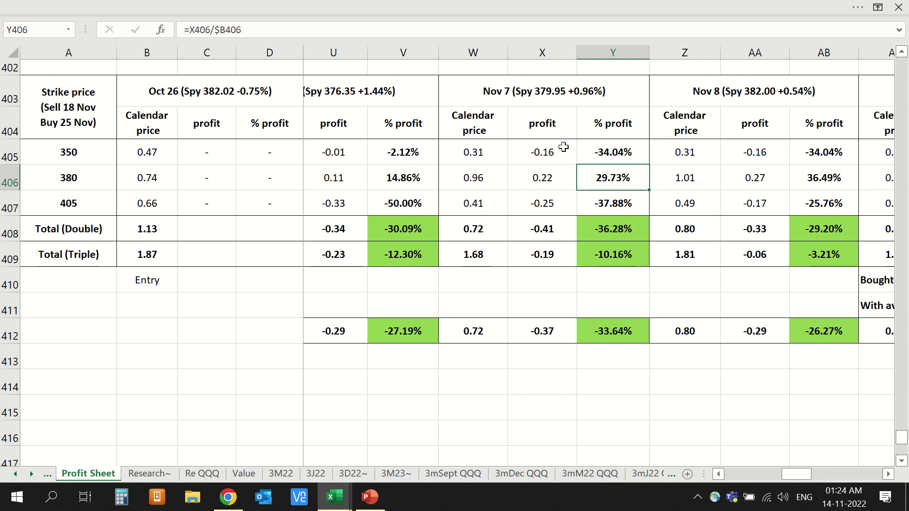
left_click(546, 152)
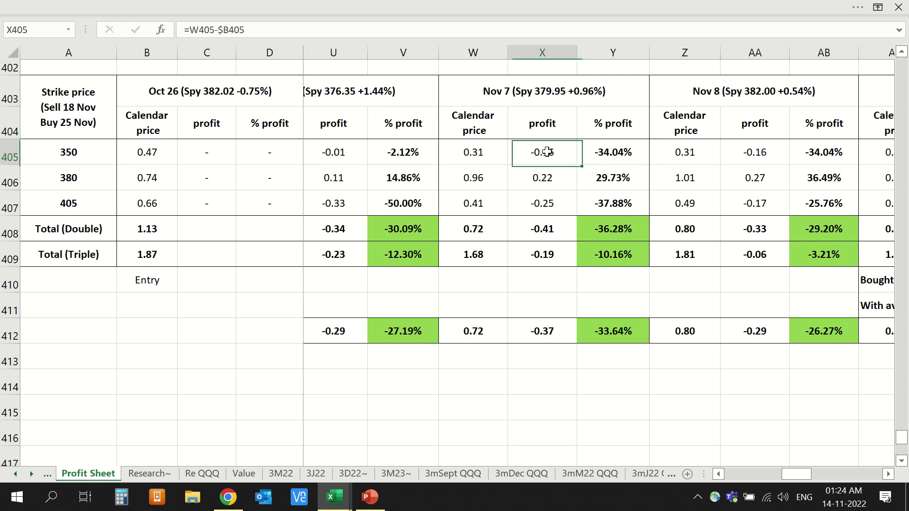
left_click(548, 204, "ctrl")
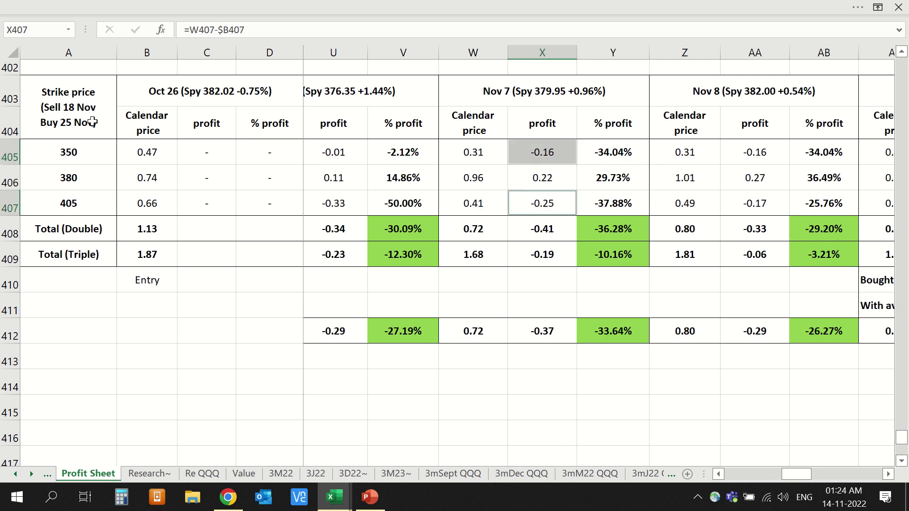
left_click(75, 118)
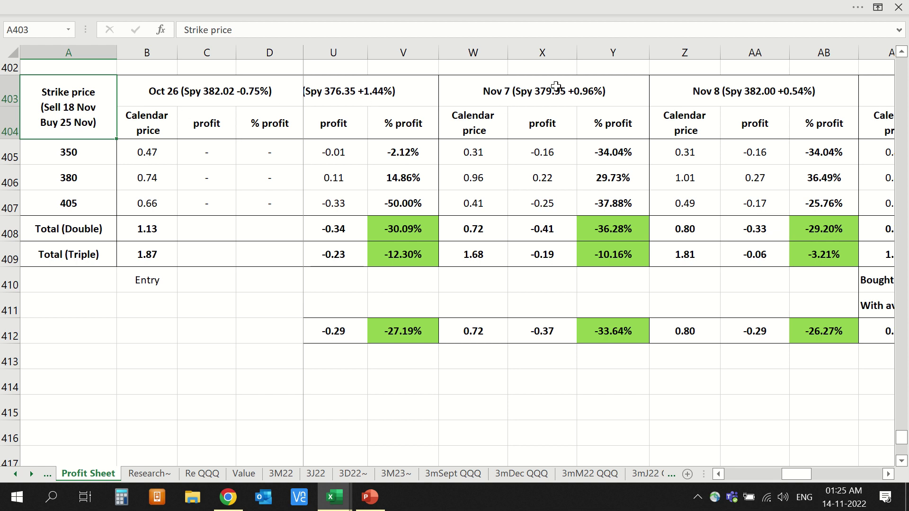
scroll(556, 86, "right", 2)
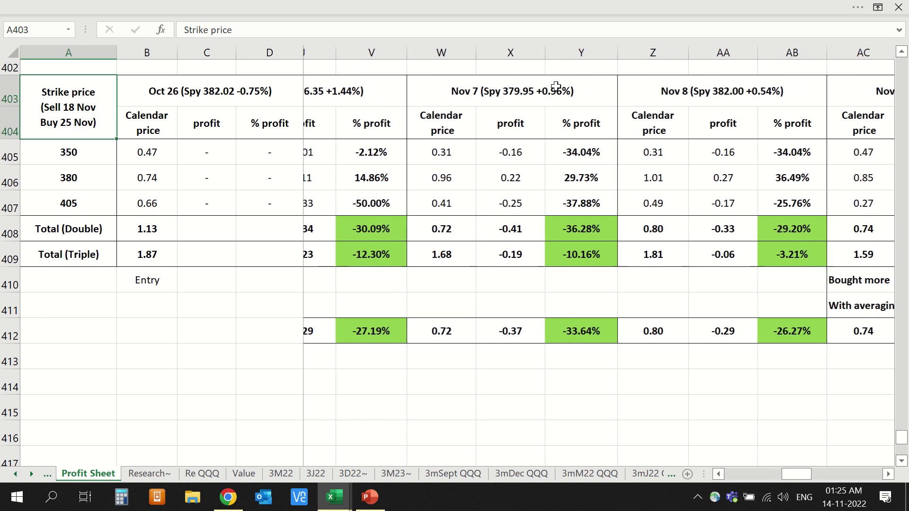
Review the 380 strike's Nov 7 profit and percent profit, and the averaged calendar's Nov 7 percent profit.
left_click(556, 86)
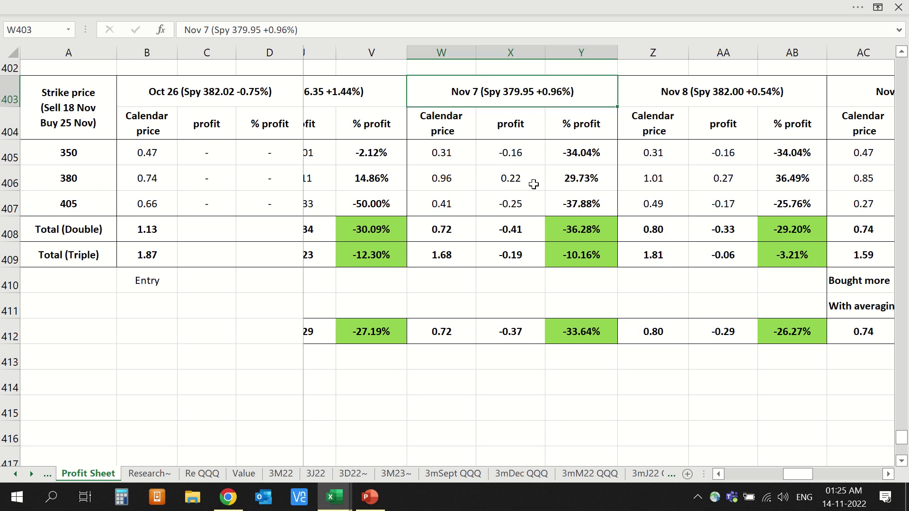
left_click(568, 179)
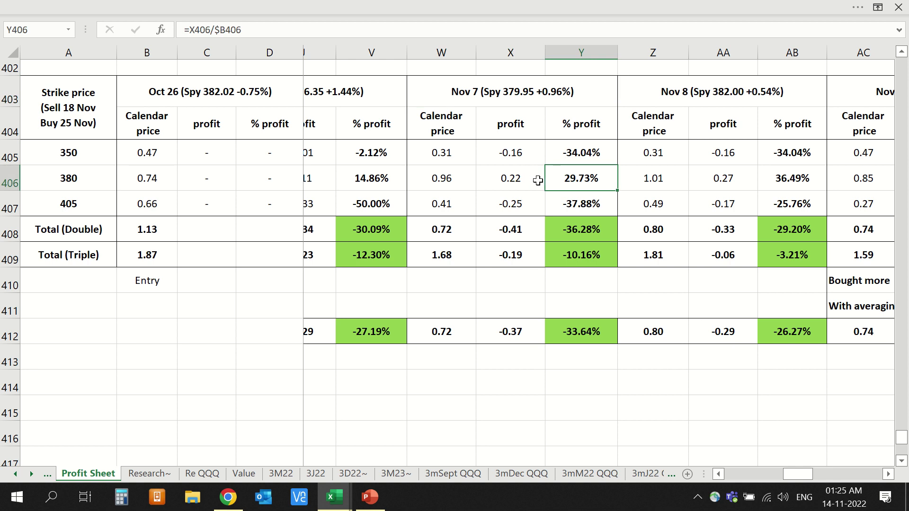
left_click(521, 182)
left_click(568, 178)
scroll(566, 258, "right", 1)
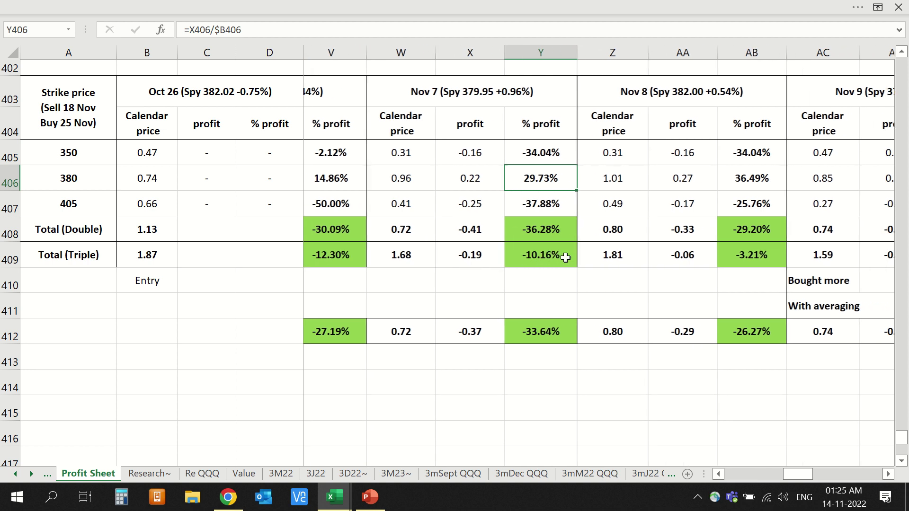
left_click(519, 337)
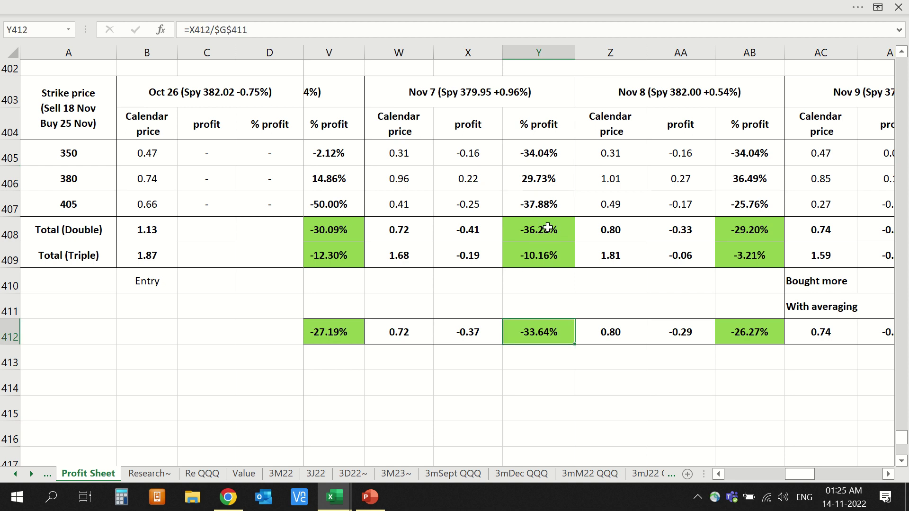
Locate the Nov 8 results, check the Nov 8 candle on the TradingView chart, and return to Excel.
scroll(557, 221, "right", 2)
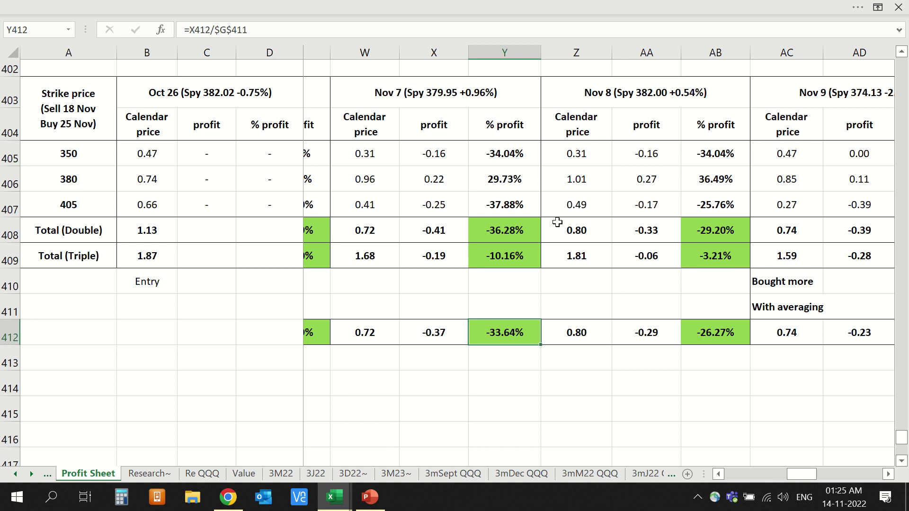
scroll(589, 90, "right", 1)
left_click(589, 90)
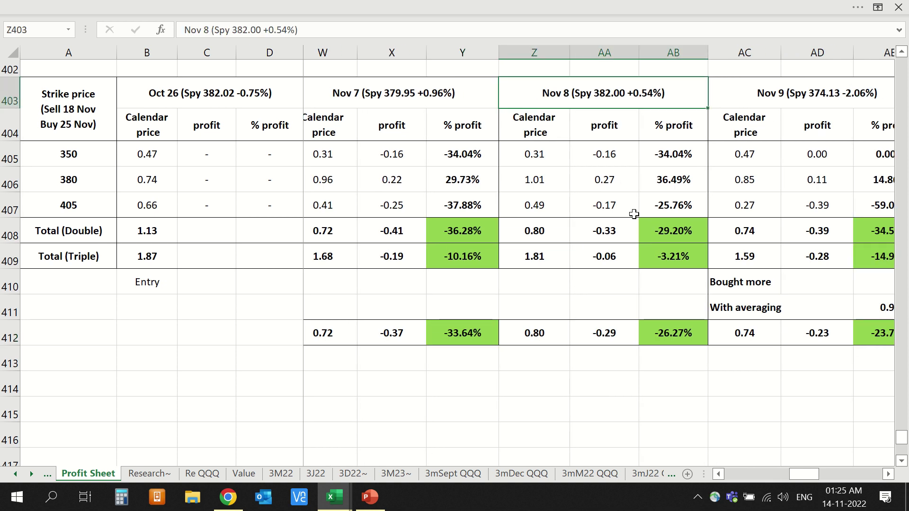
scroll(634, 217, "right", 1)
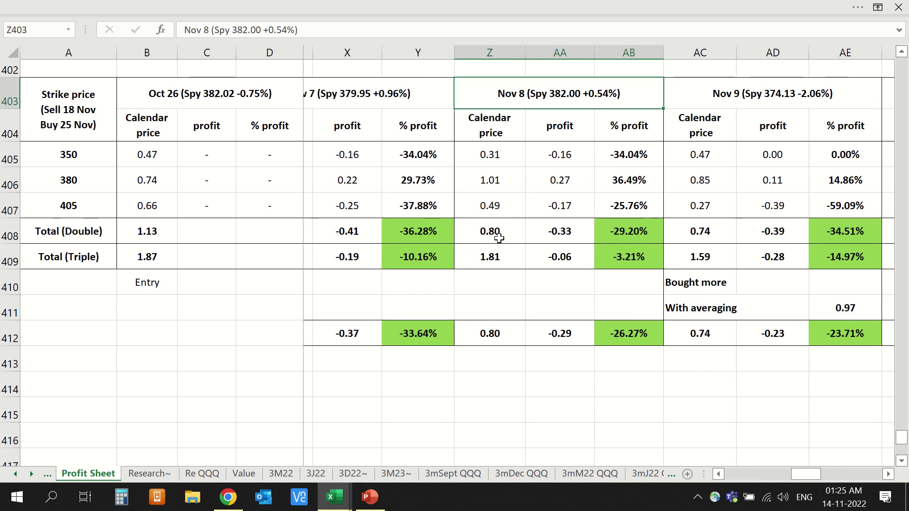
key("alt+Tab")
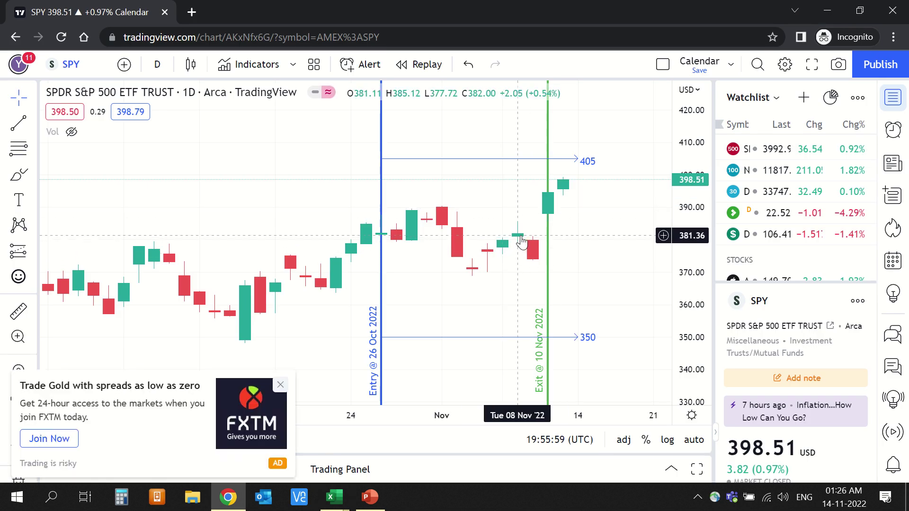
key("alt+Tab")
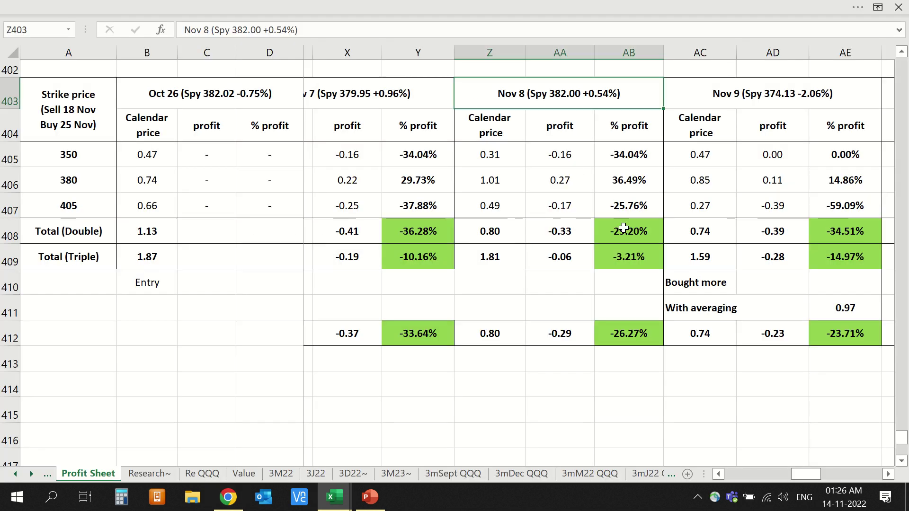
Compare the triple calendar's Nov 8 and Nov 7 percent profits, recheck the Nov 8 candle in TradingView, and review the averaged Nov 8 percent profit in Excel.
left_click(618, 258)
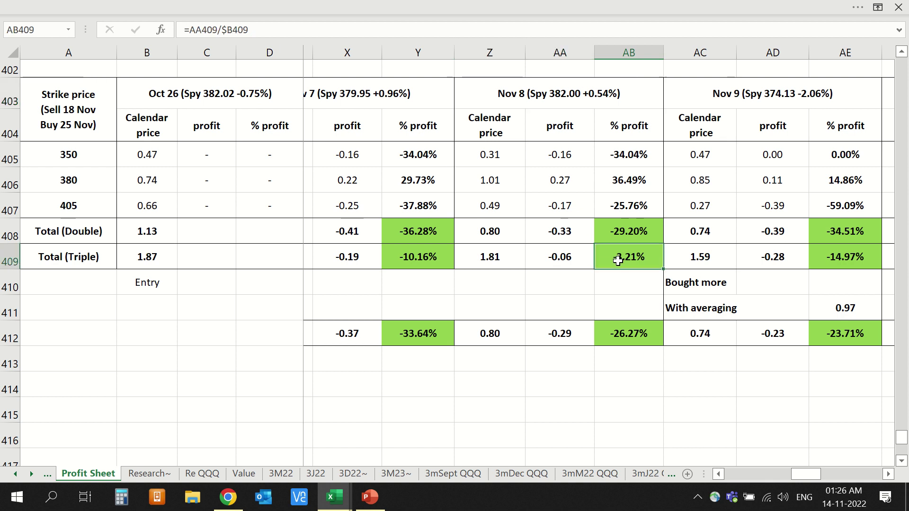
key("alt+Tab")
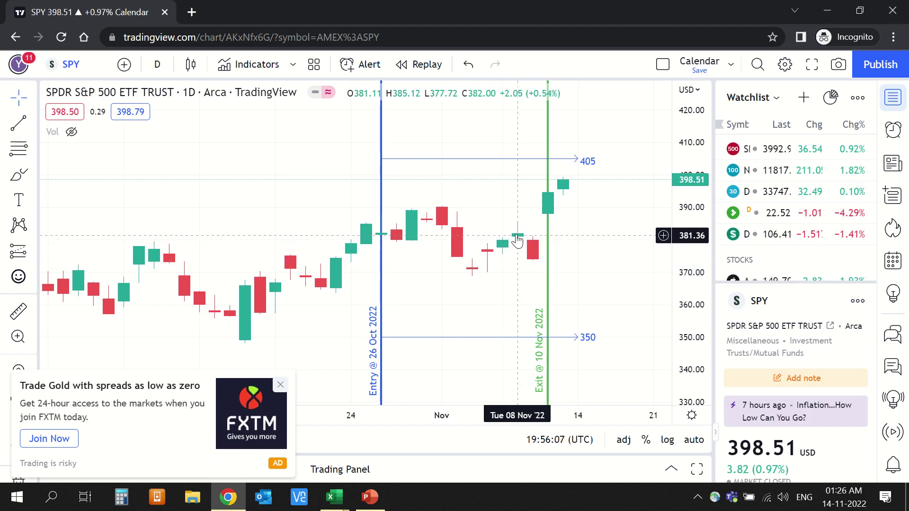
key("alt+Tab")
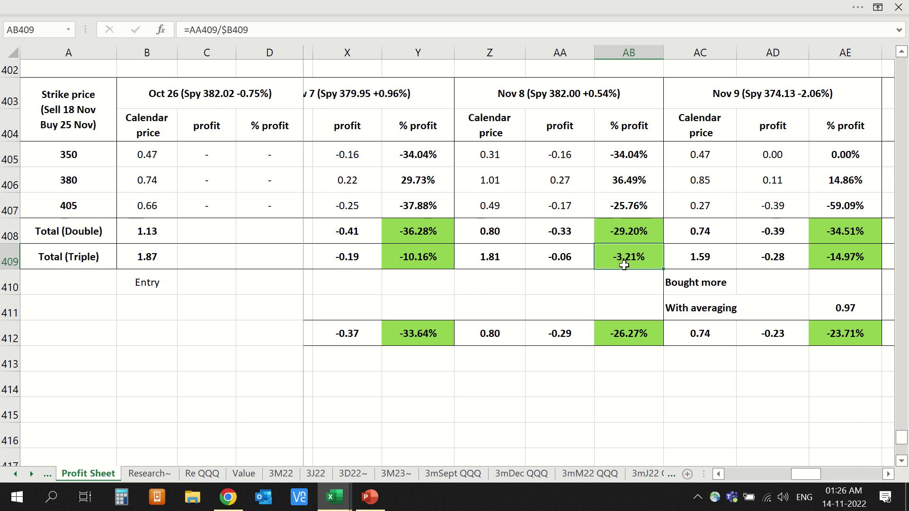
left_click(419, 259)
left_click(627, 260)
left_click(631, 337)
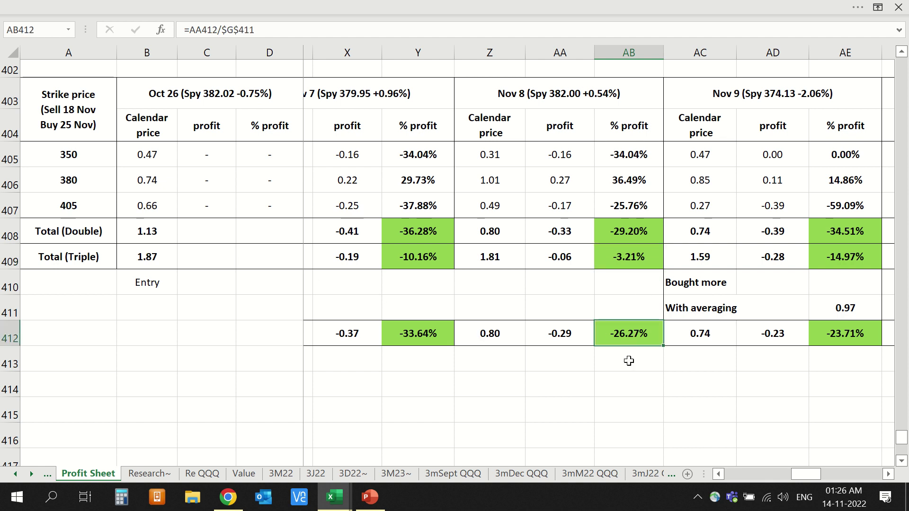
Review the double calendar's Nov 9 percent profit, check the Nov 9 candle on the TradingView chart, and return to Excel.
scroll(629, 373, "right", 2)
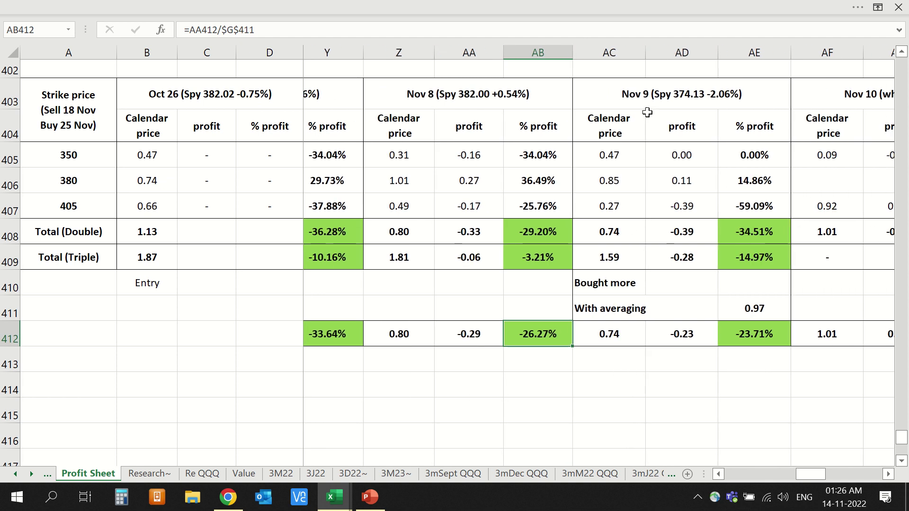
left_click(647, 108)
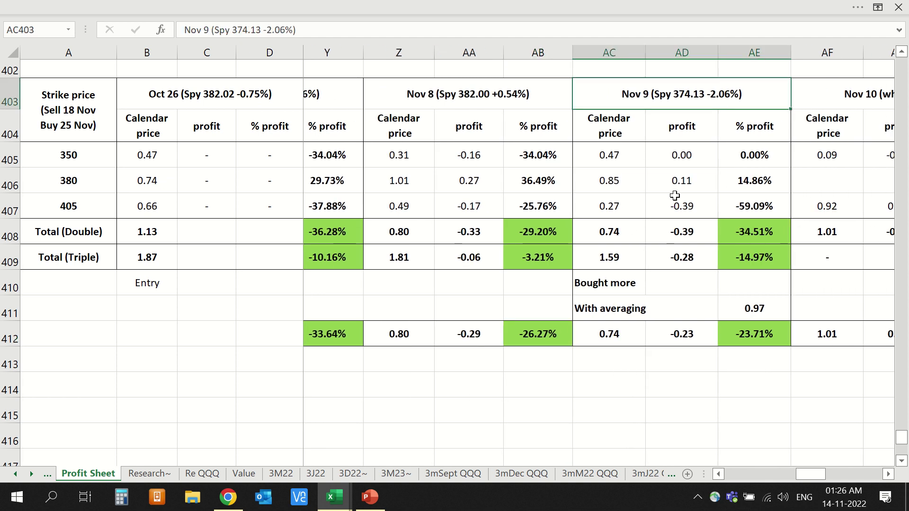
scroll(674, 195, "right", 2)
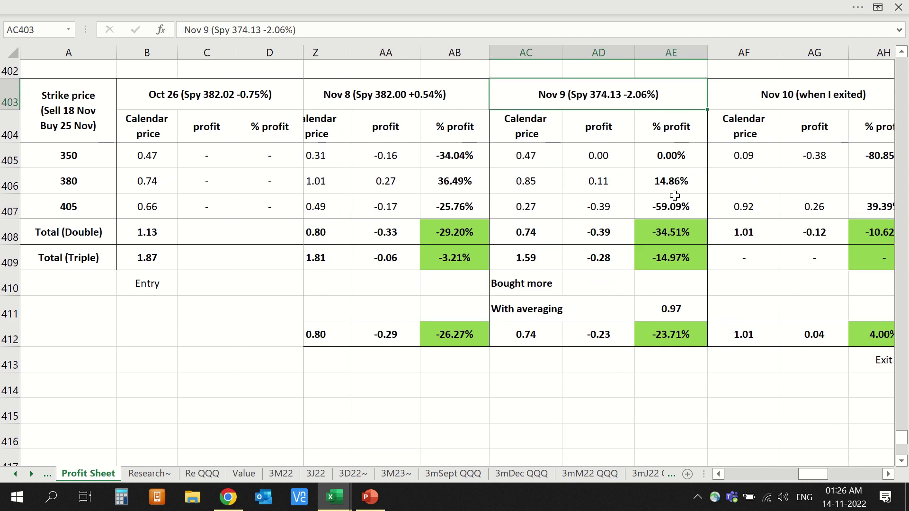
left_click(649, 236)
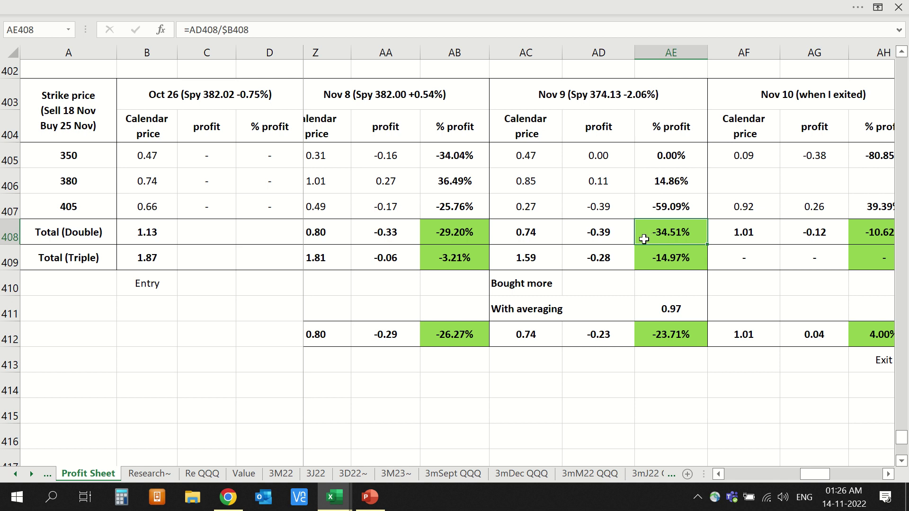
key("alt+Tab")
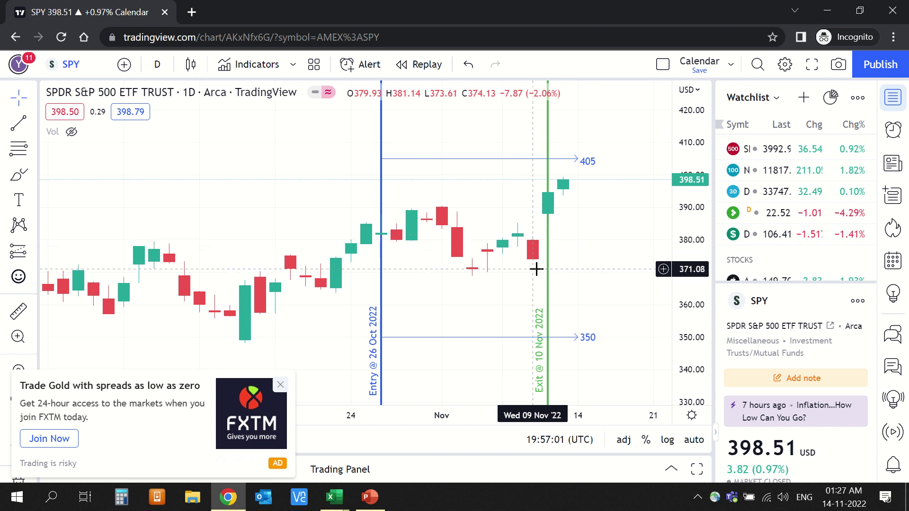
key("alt+Tab")
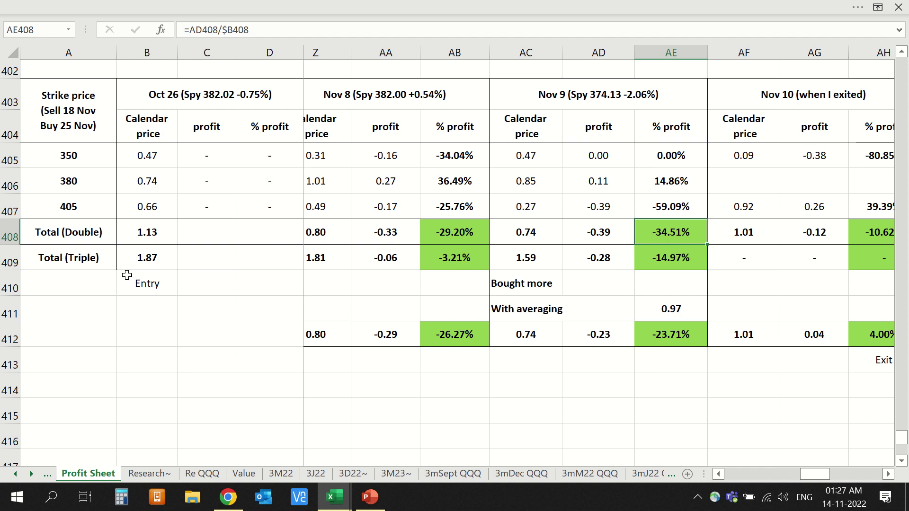
Compare the triple calendar's Nov 9 and Nov 8 percent profits, recheck the Nov 9 candle in TradingView, and review the averaged Nov 9 percent profit in Excel.
left_click(666, 258)
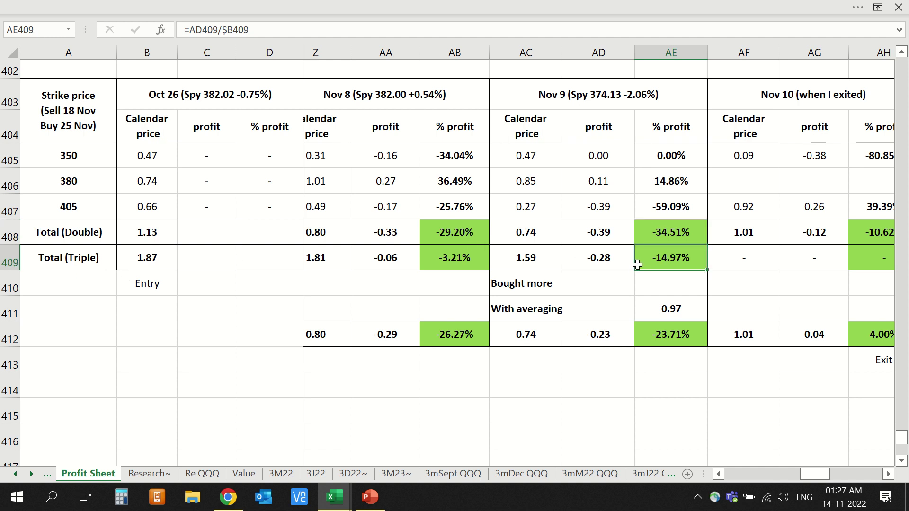
left_click(438, 262)
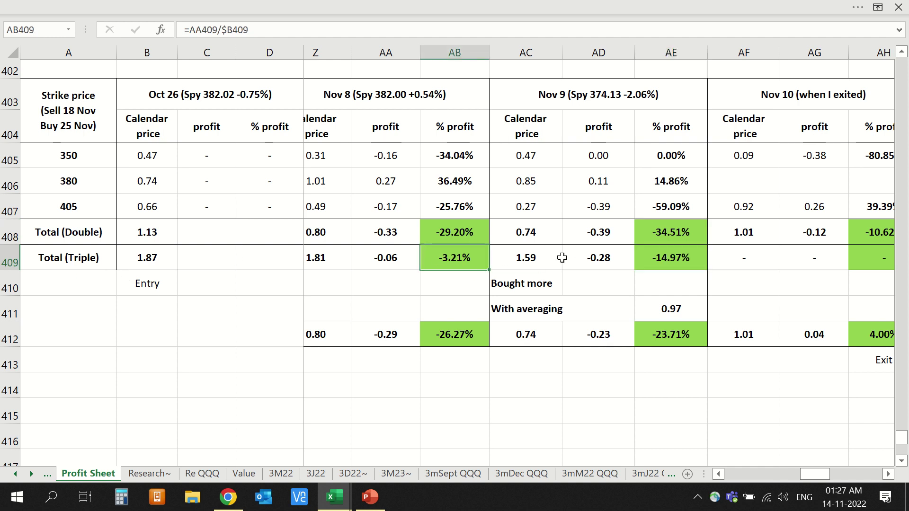
left_click(667, 255)
key("alt+Tab")
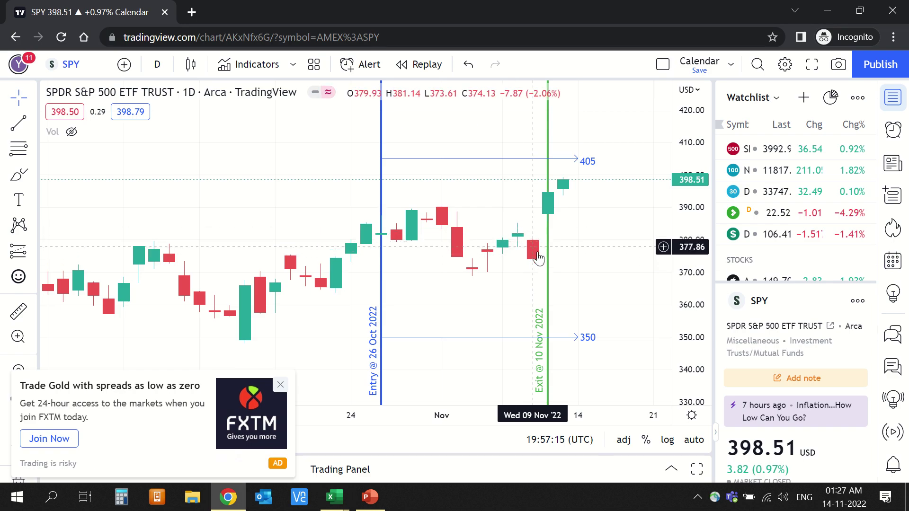
key("alt+Tab")
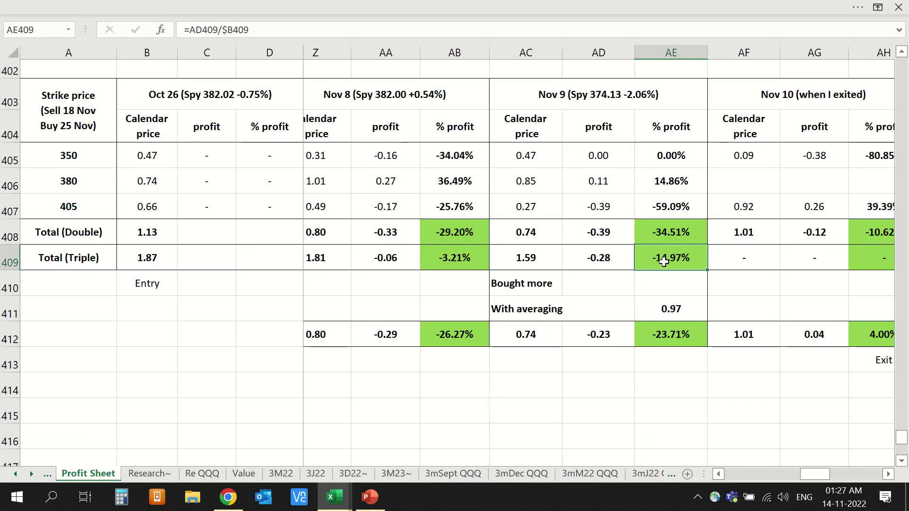
scroll(662, 260, "right", 1)
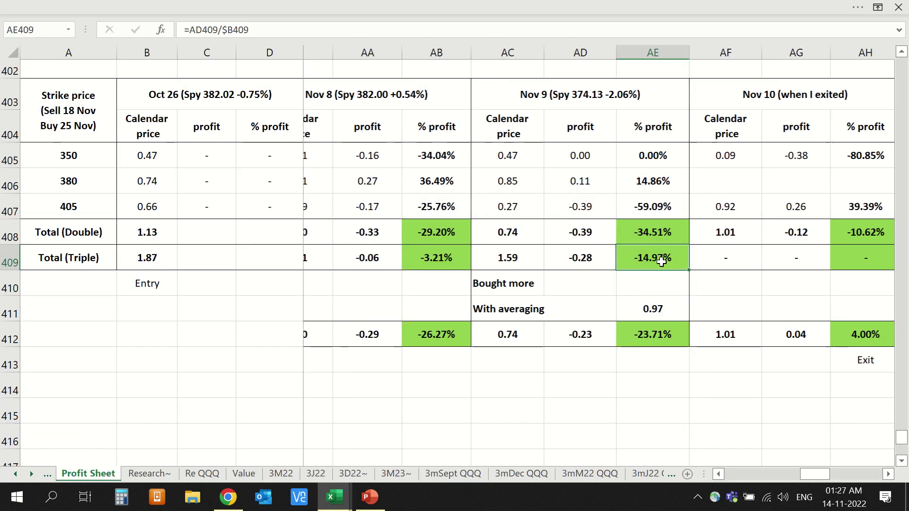
left_click(653, 342)
Check the Nov 10 candle on the TradingView chart, return to Excel, and locate the Nov 10 closing results.
scroll(653, 341, "right", 5)
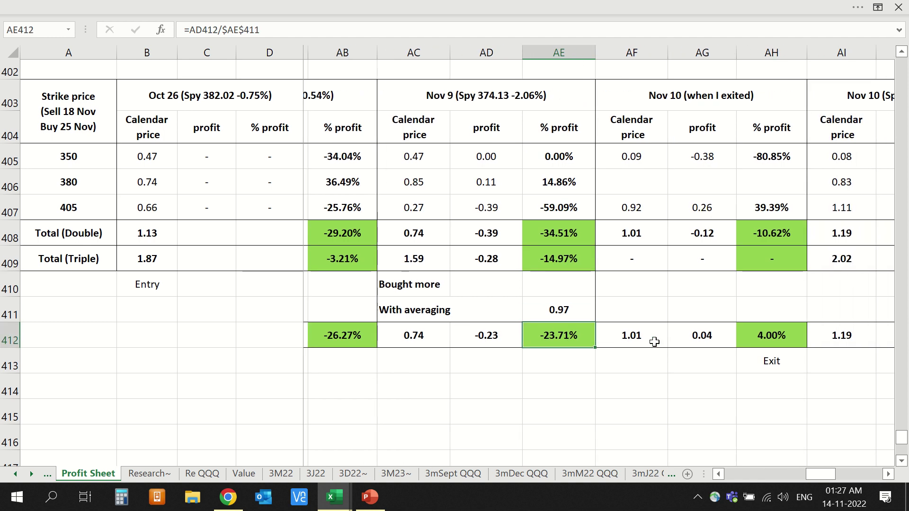
scroll(653, 342, "right", 1)
key("alt+Tab")
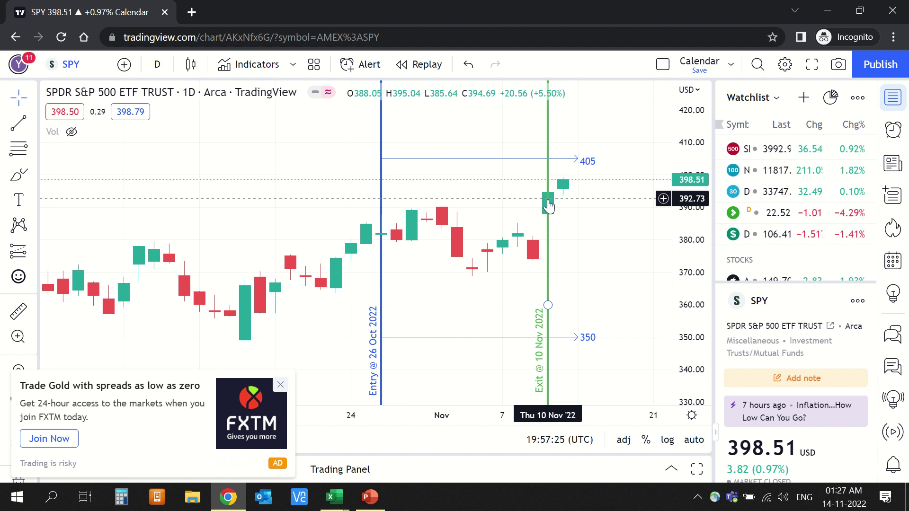
key("alt+Tab")
scroll(663, 151, "right", 3)
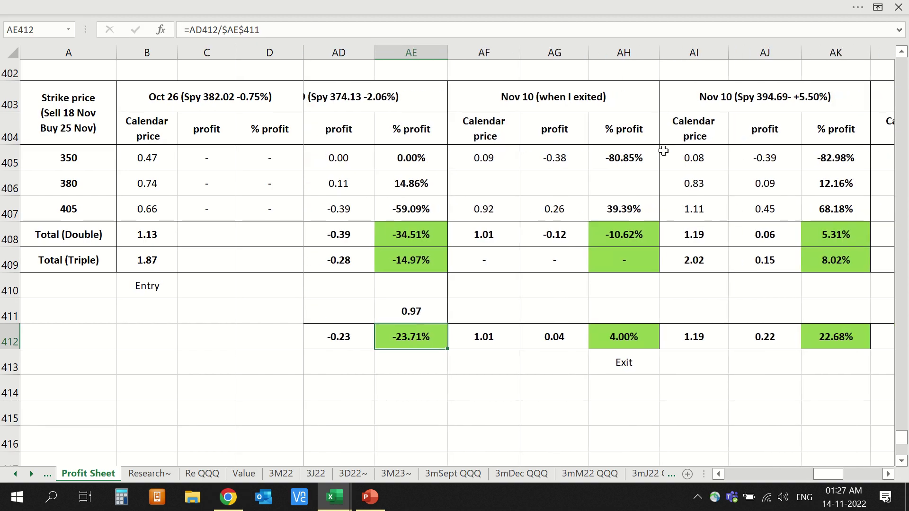
scroll(663, 150, "right", 2)
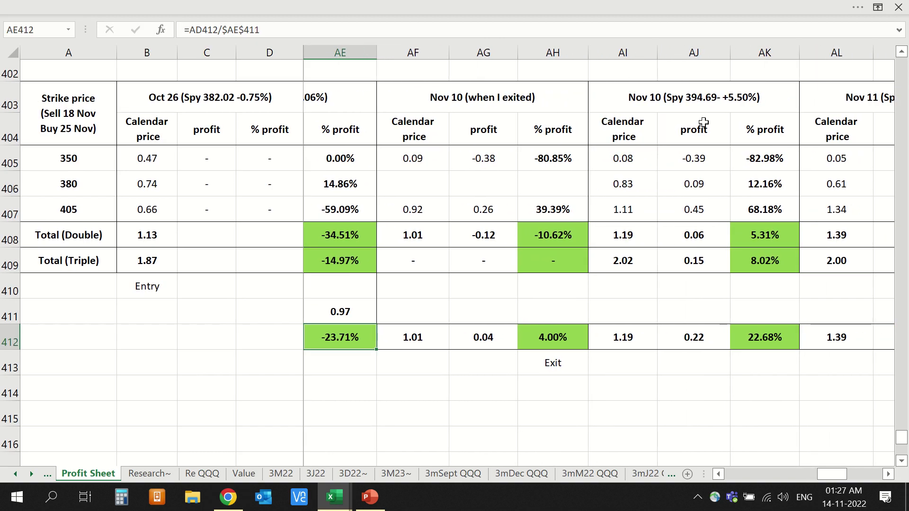
left_click(732, 103)
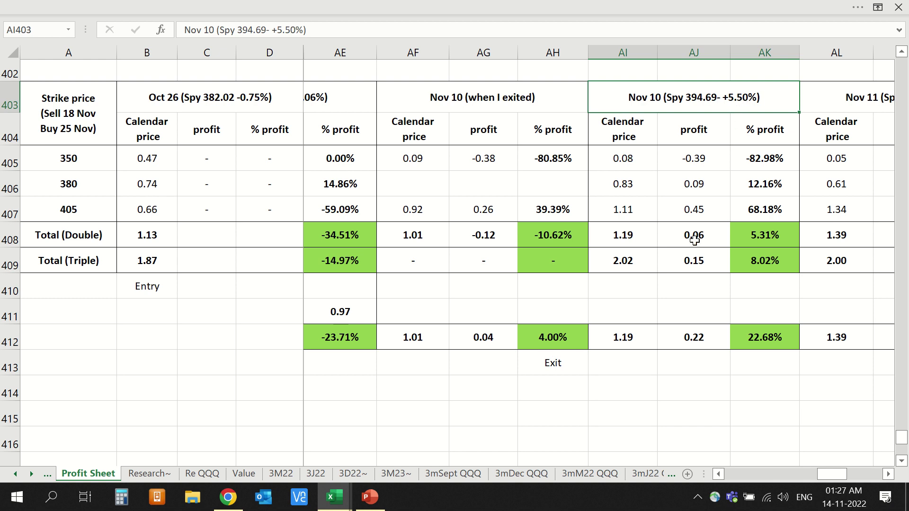
Examine the double calendar's price, profit and percent profit at the Nov 10 exit.
left_click(533, 256)
left_click(531, 229)
left_click(497, 234)
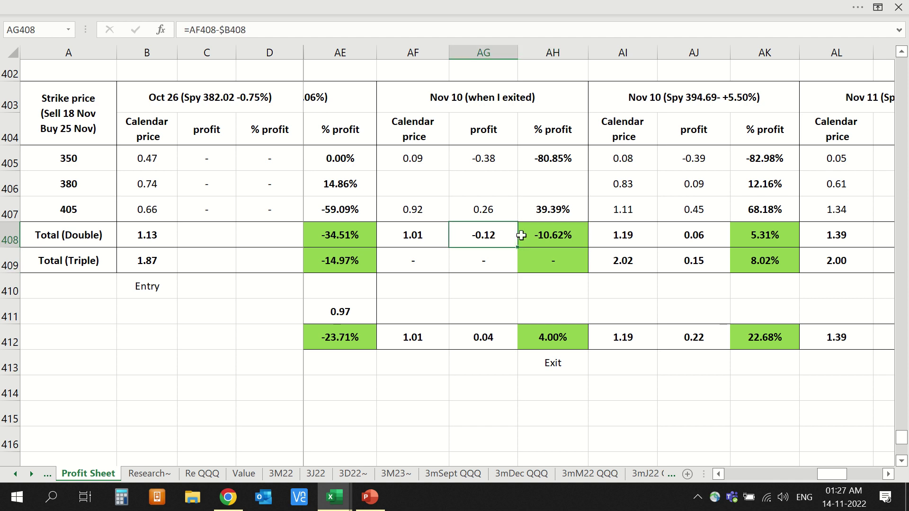
left_click(522, 236)
left_click(425, 241)
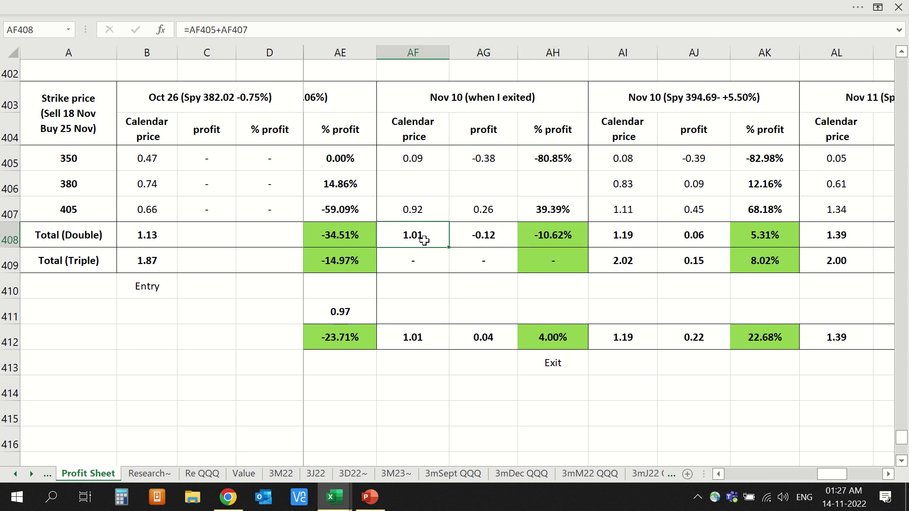
left_click(481, 236)
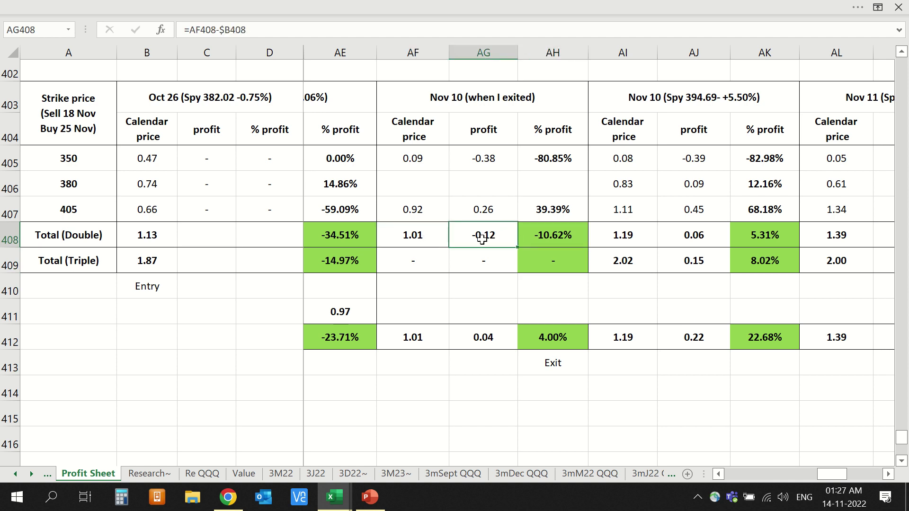
Examine the triple calendar's exit entry and the averaged calendar's exit price and profit, and compare the two Nov 10 column groups.
left_click(486, 264)
left_click(503, 343)
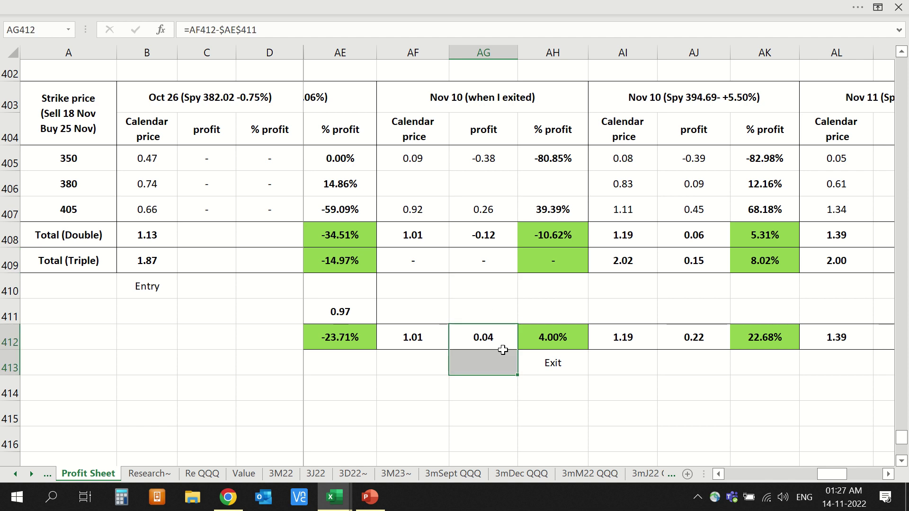
left_click(402, 338)
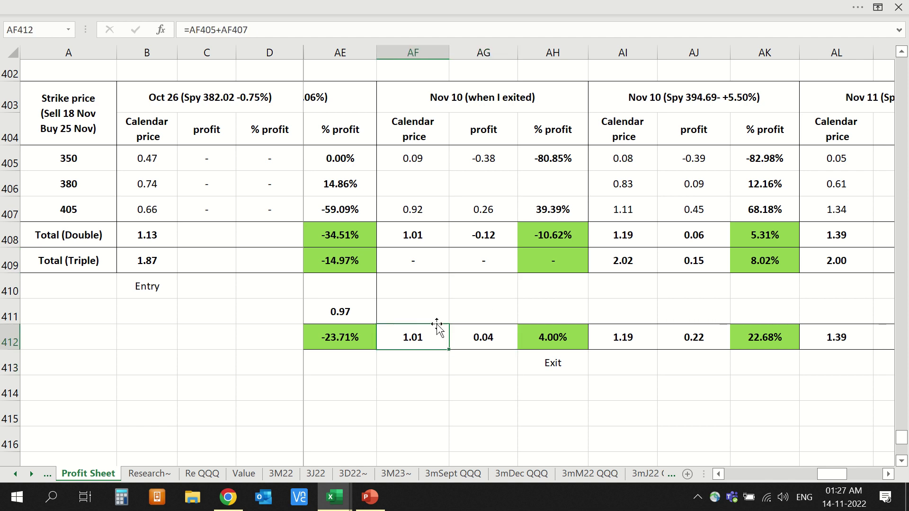
left_click(647, 102)
left_click(506, 105)
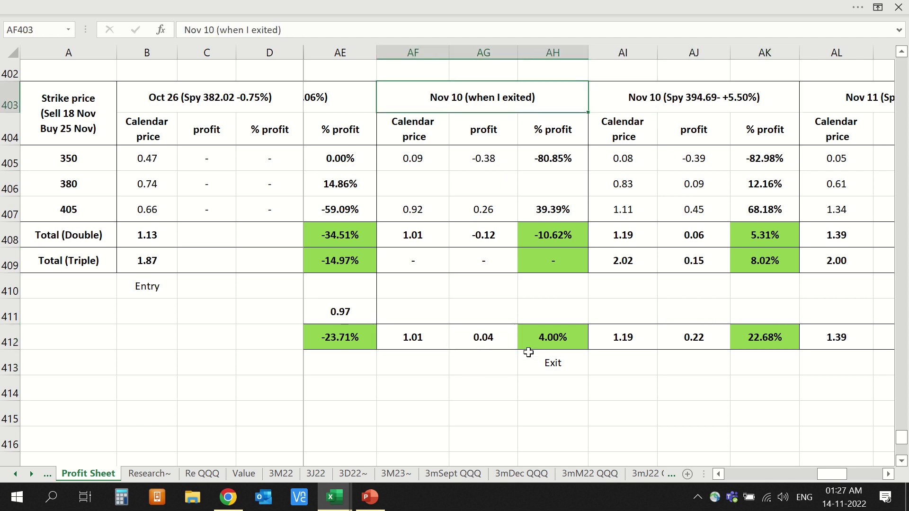
Examine the averaged calendar's percent profit at the Nov 10 exit and compare it with the averaged Nov 9 results.
left_click(540, 338)
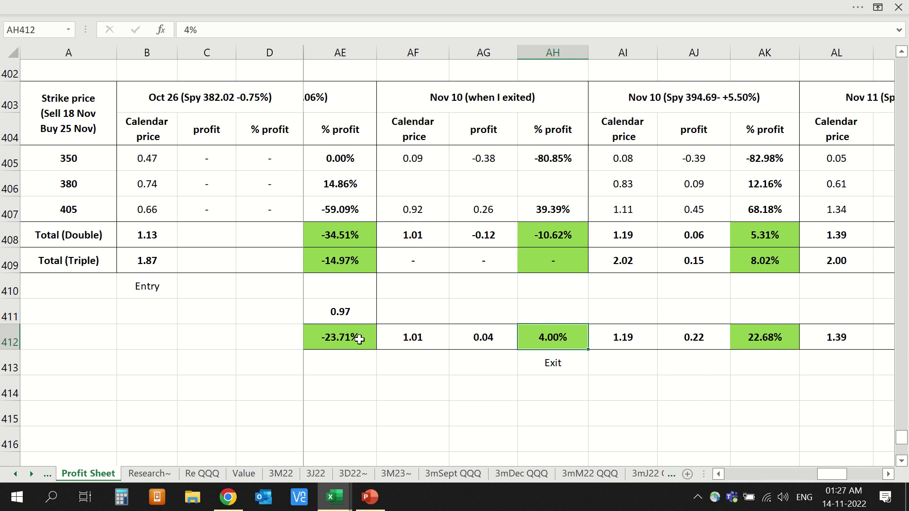
scroll(360, 338, "left", 2)
scroll(426, 340, "left", 2)
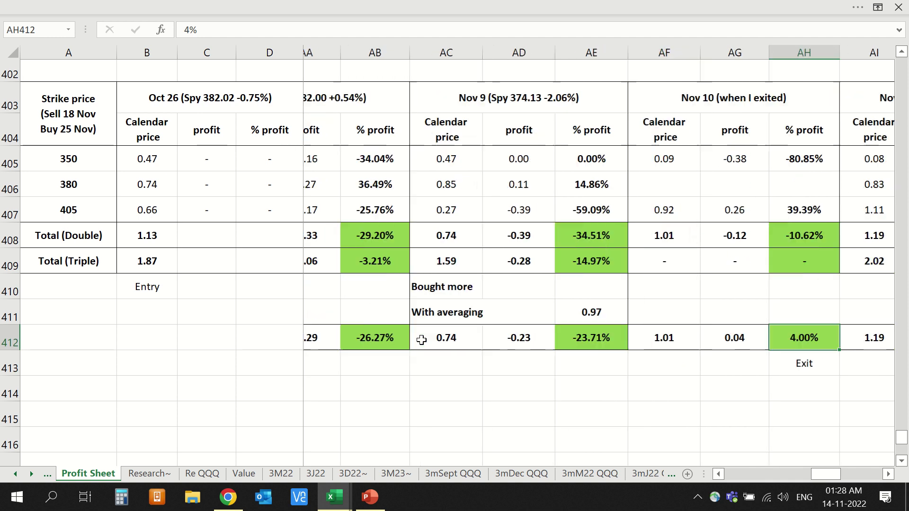
scroll(421, 340, "left", 1)
scroll(600, 318, "right", 3)
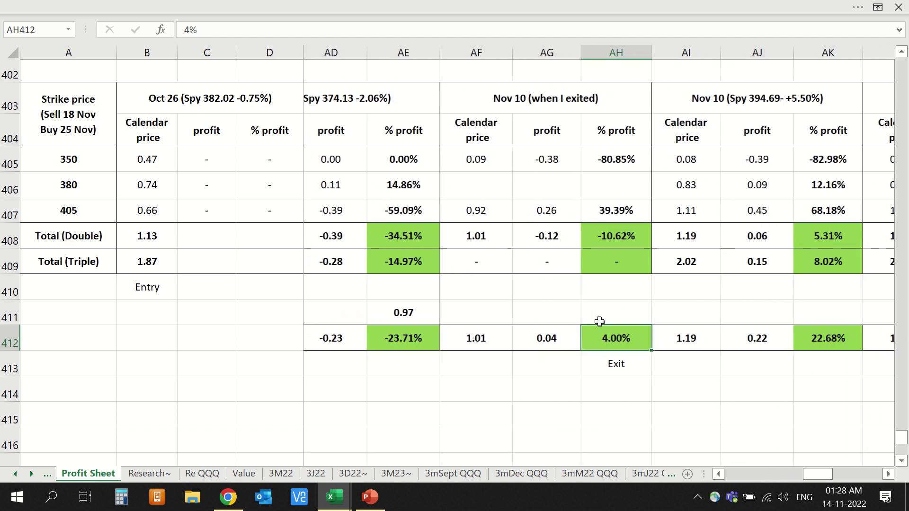
scroll(606, 326, "right", 1)
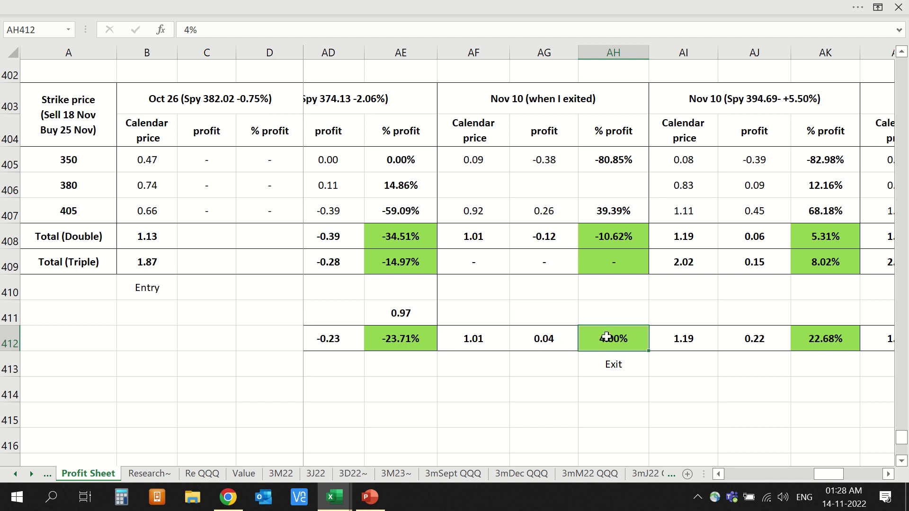
scroll(606, 337, "right", 2)
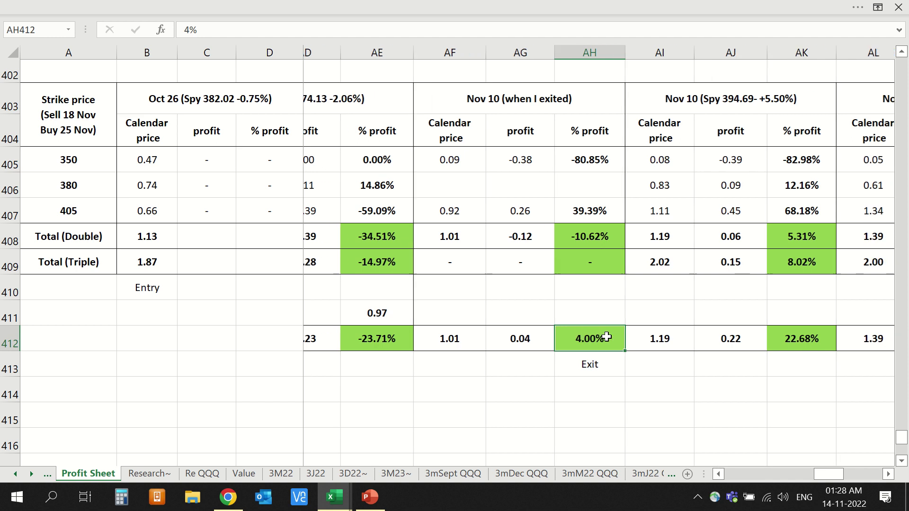
scroll(606, 337, "right", 1)
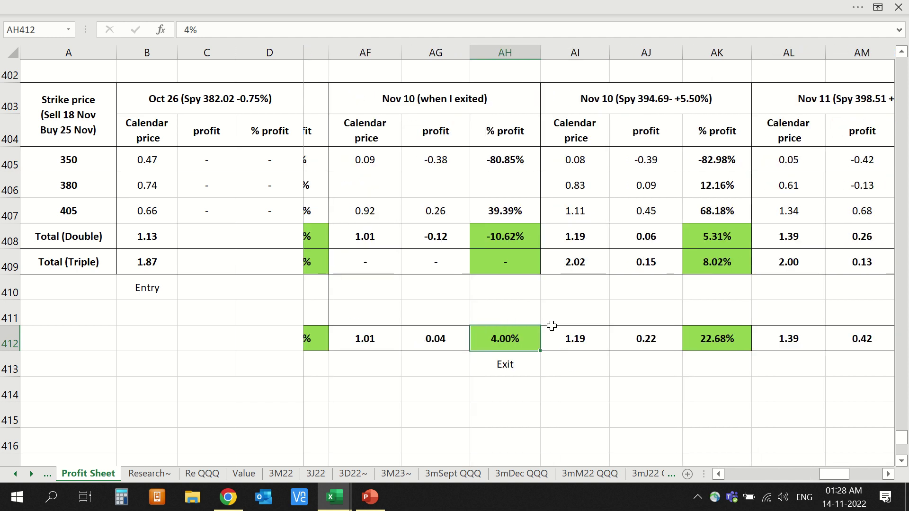
Compare the averaged calendar's percent profit at the Nov 10 exit with its percent profit at the Nov 10 close.
left_click(605, 96)
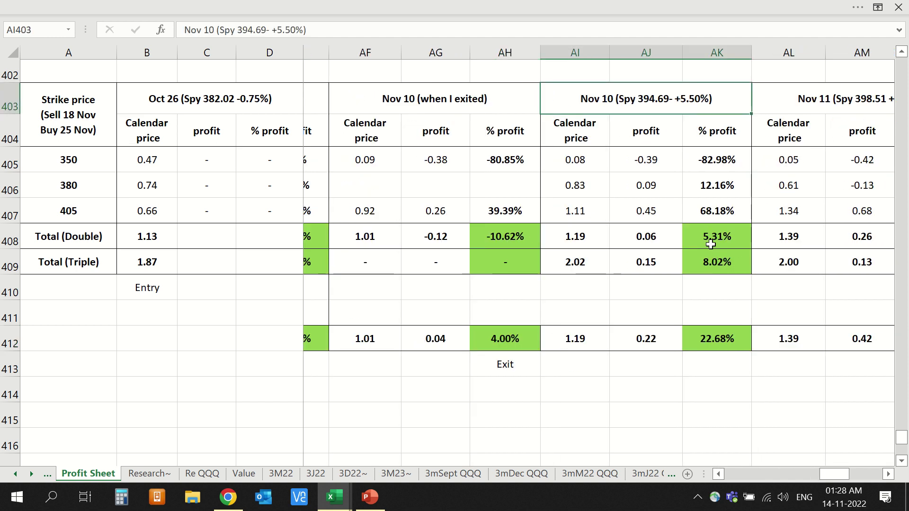
left_click(511, 341)
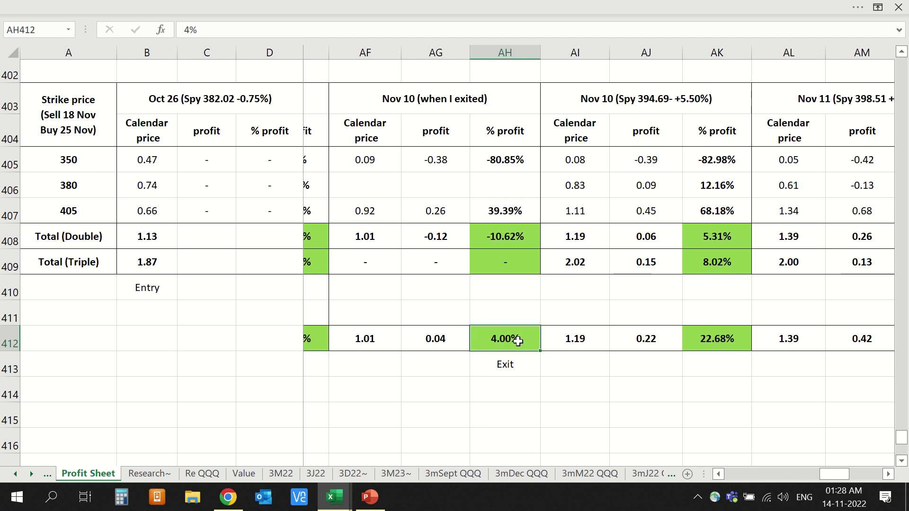
left_click(728, 339)
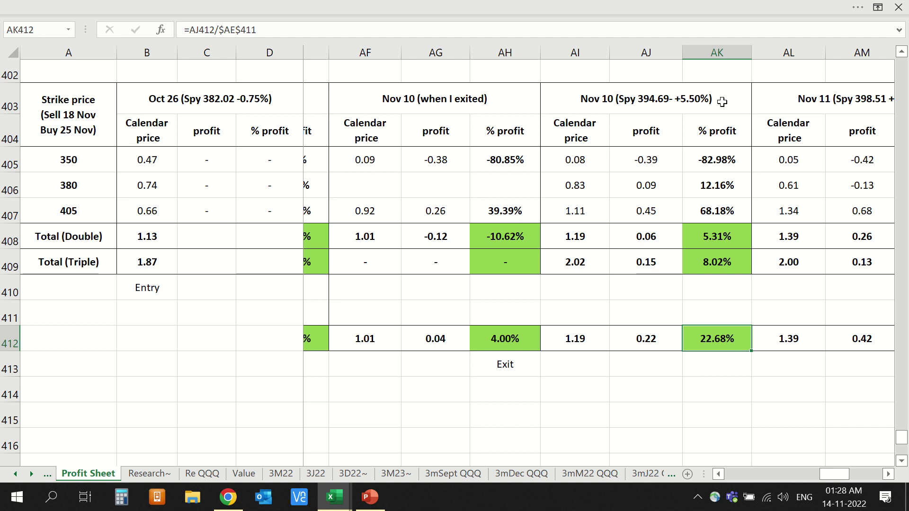
left_click(502, 342)
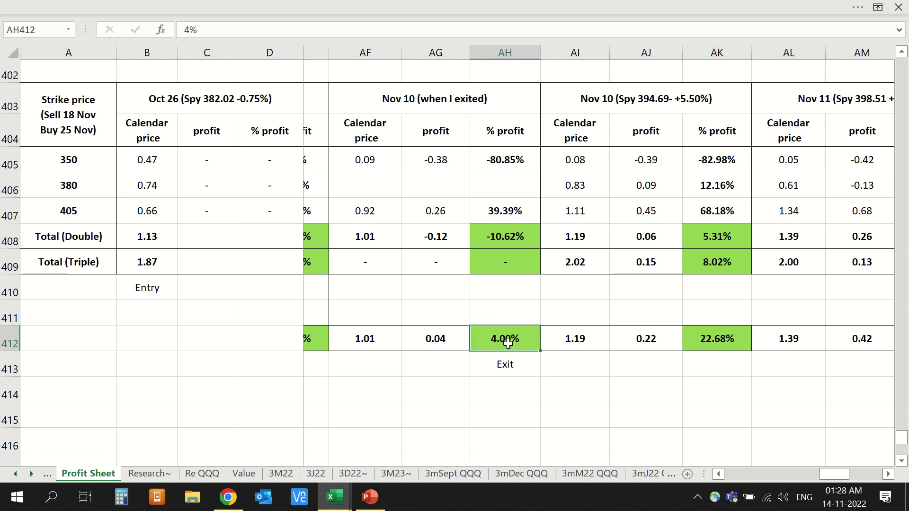
Recheck the exit on the TradingView chart, return to Excel, and examine the averaged and double calendars' Nov 10 closing percent profits.
key("alt+Tab")
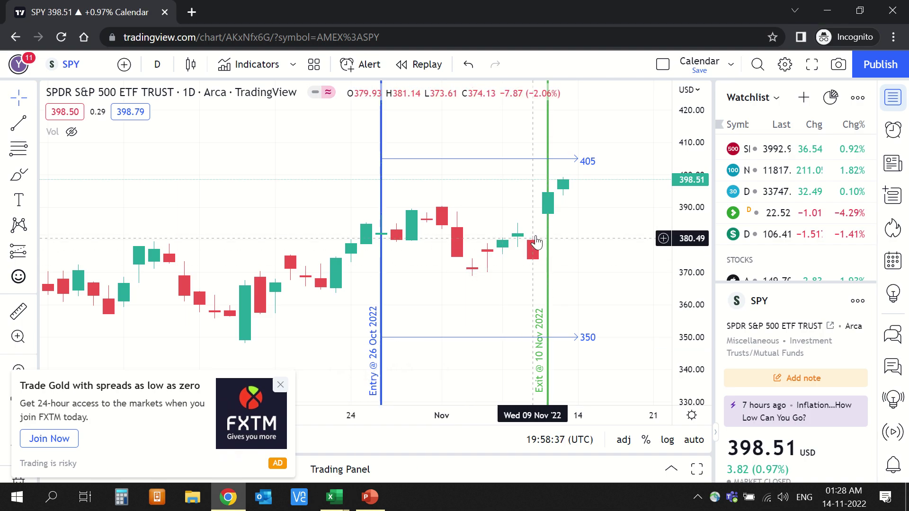
key("alt+Tab")
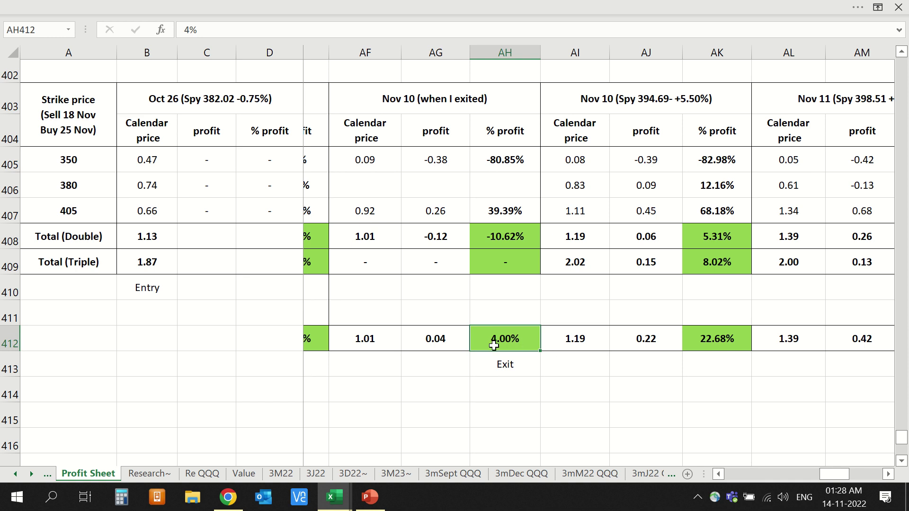
scroll(493, 346, "right", 1)
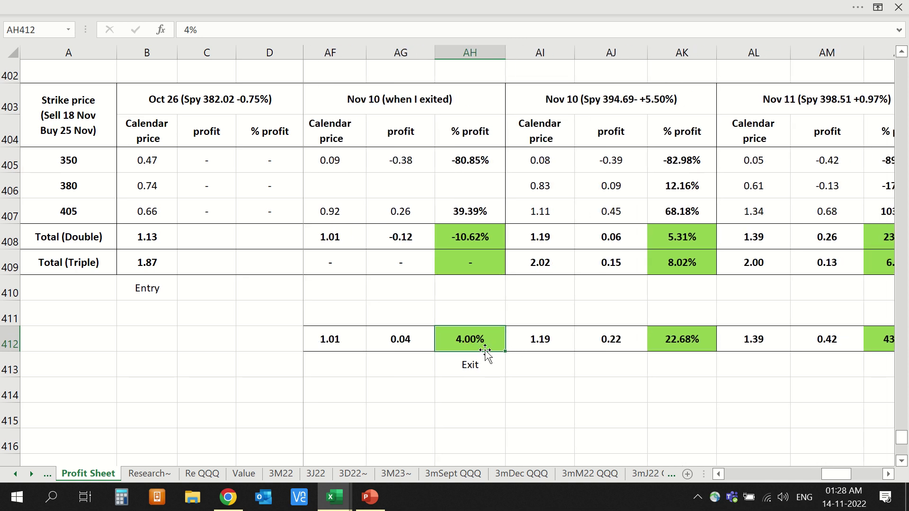
scroll(468, 339, "right", 1)
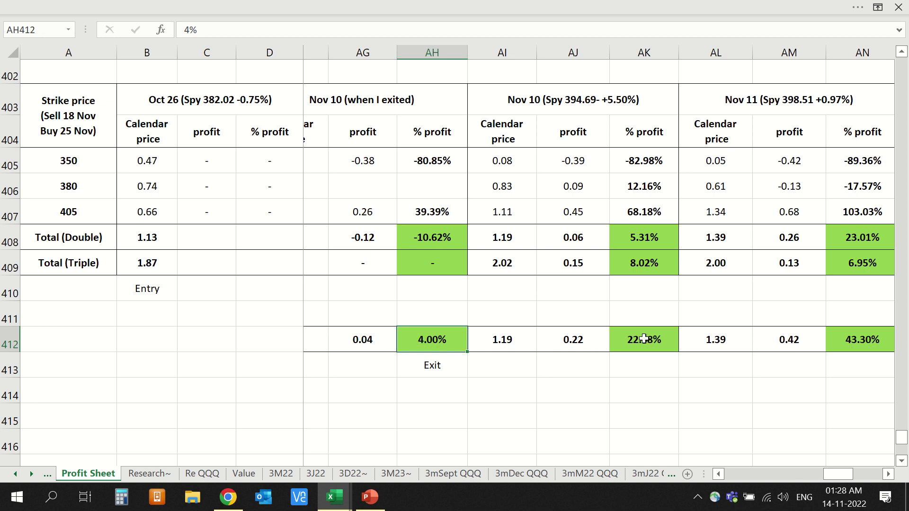
scroll(644, 339, "right", 1)
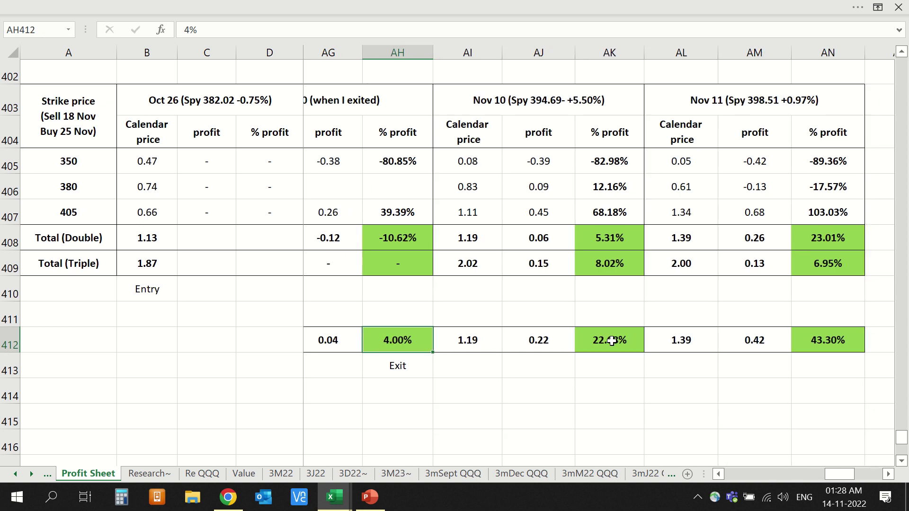
left_click(611, 340)
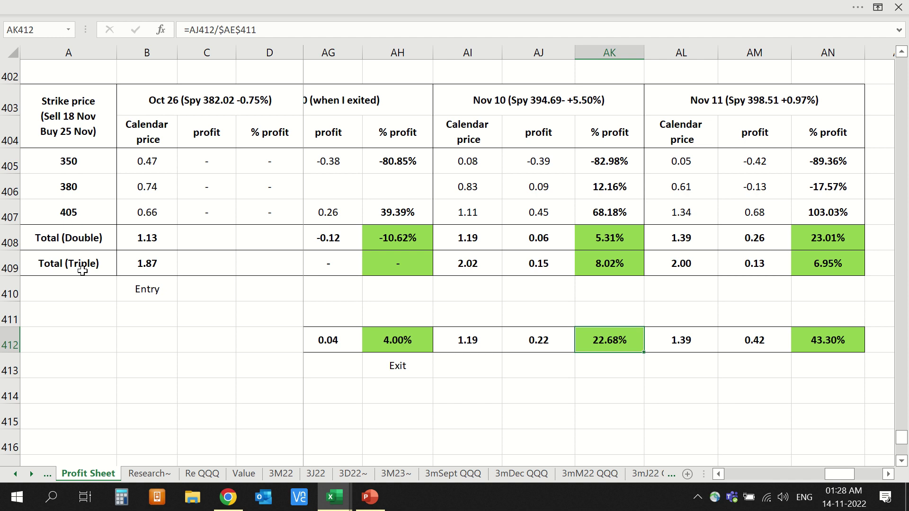
left_click(609, 238)
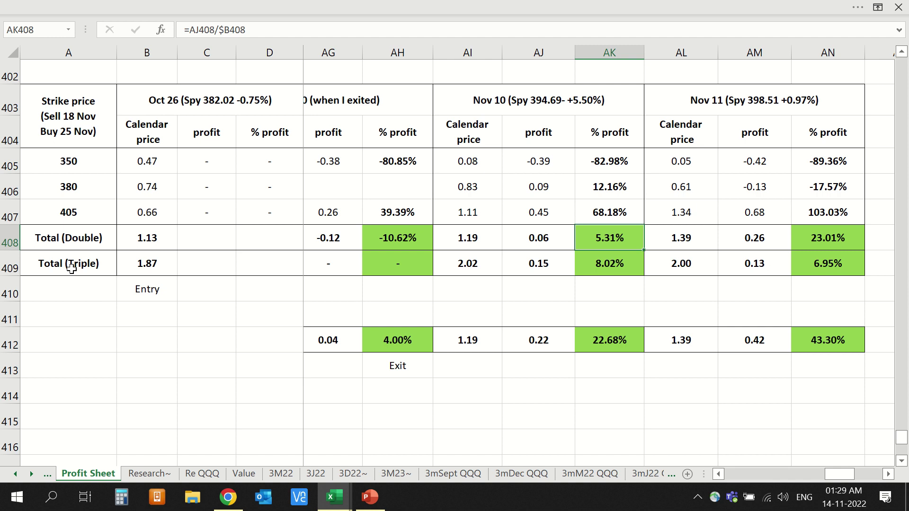
Examine the Nov 10 closing percent profits of the 405 strike and the triple calendar.
scroll(359, 291, "left", 2)
scroll(360, 291, "right", 6)
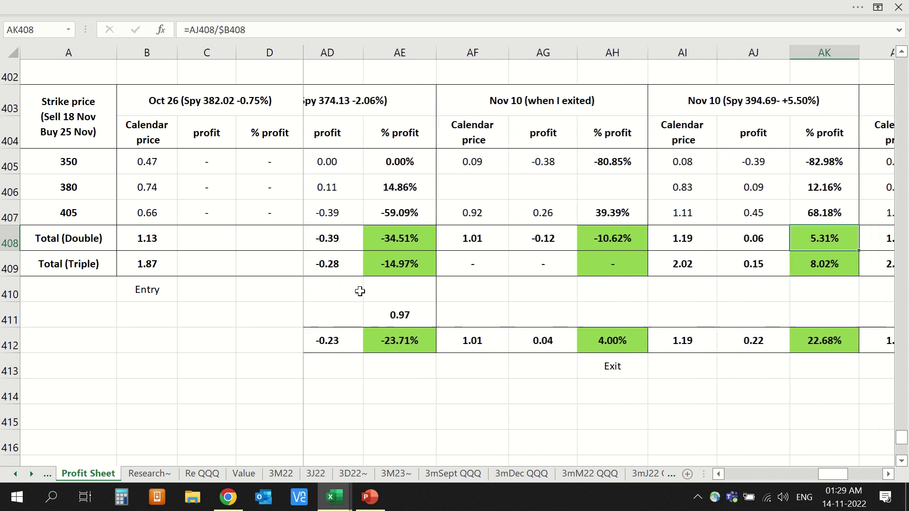
scroll(514, 269, "left", 3)
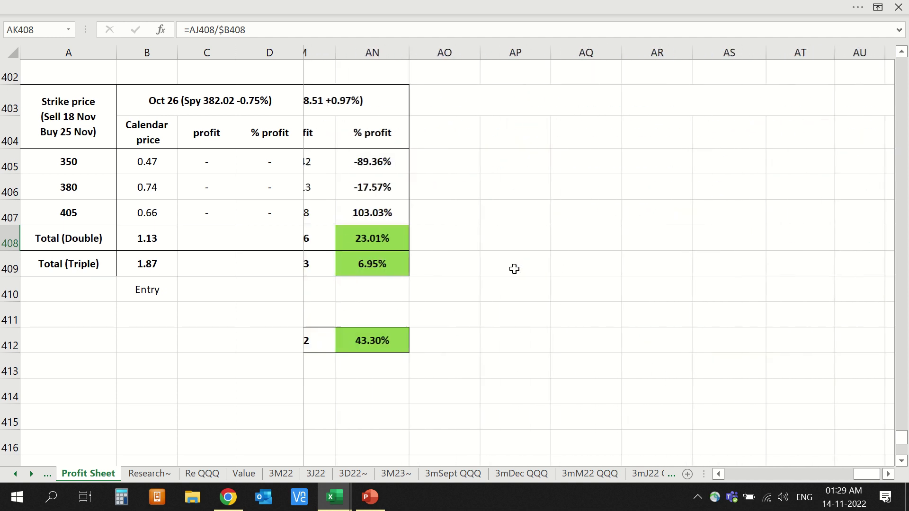
key("Left")
key("Left")
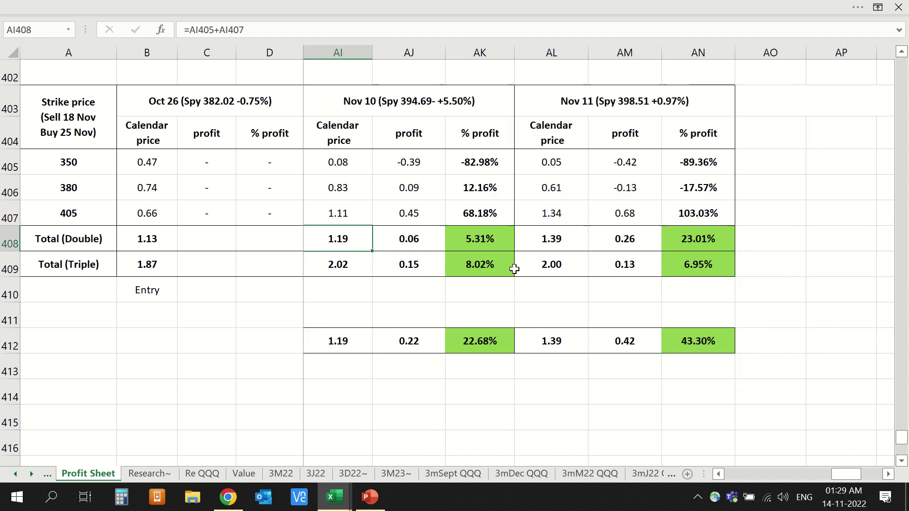
left_click(467, 266)
left_click(415, 113)
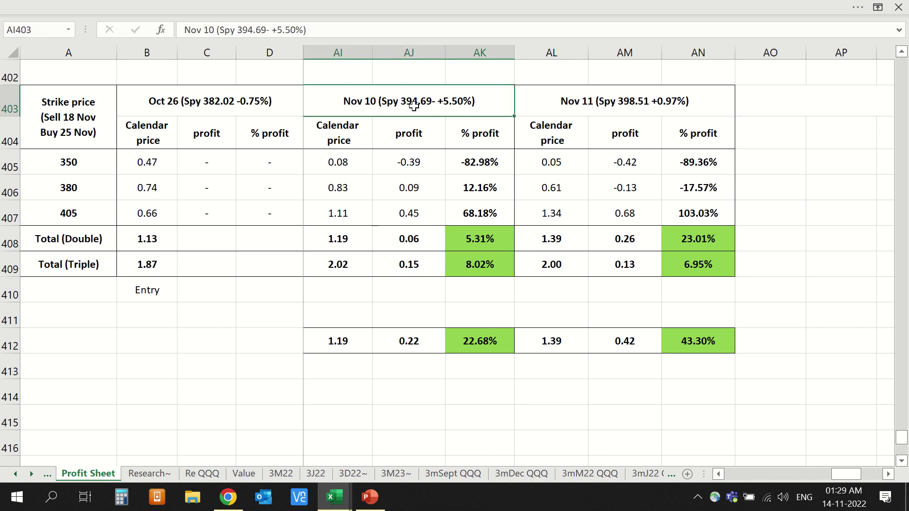
left_click(472, 212)
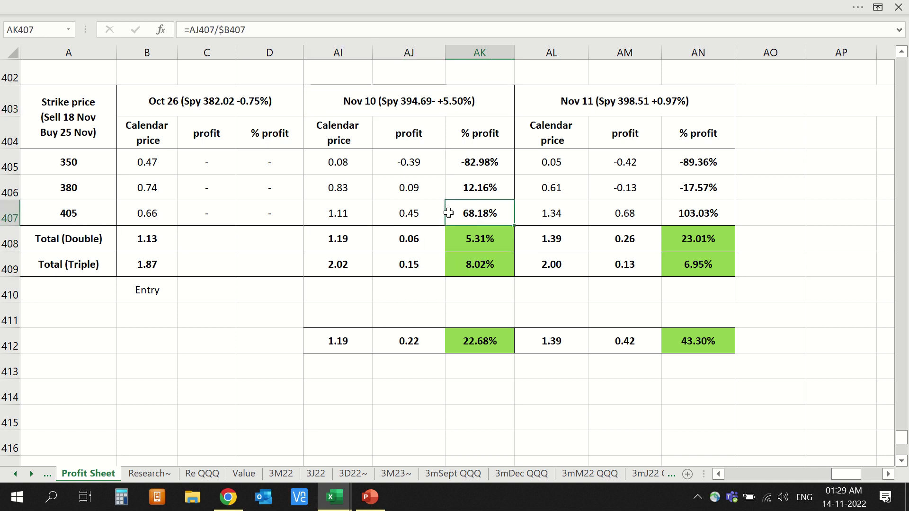
left_click(478, 263)
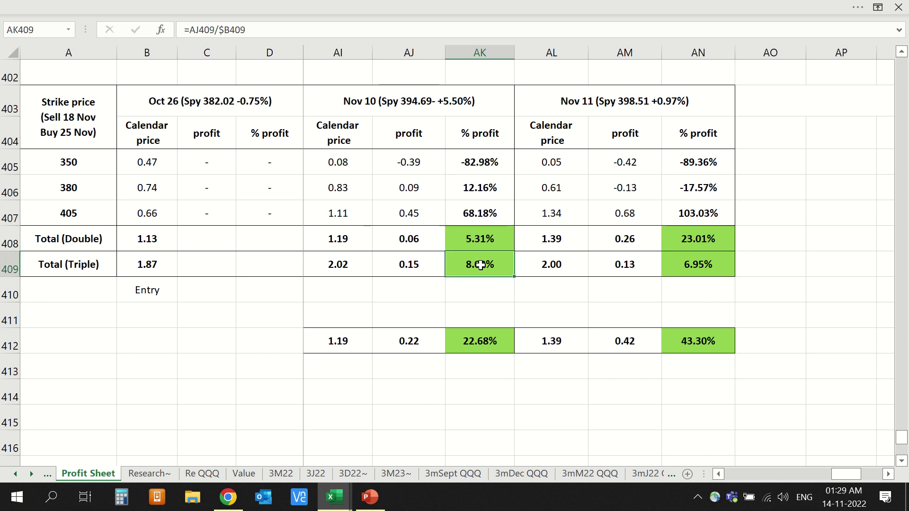
Compare the triple calendar's Nov 8 percent profit with its Nov 10 closing figure and the averaged calendar's Nov 10 closing figure.
scroll(488, 279, "left", 5)
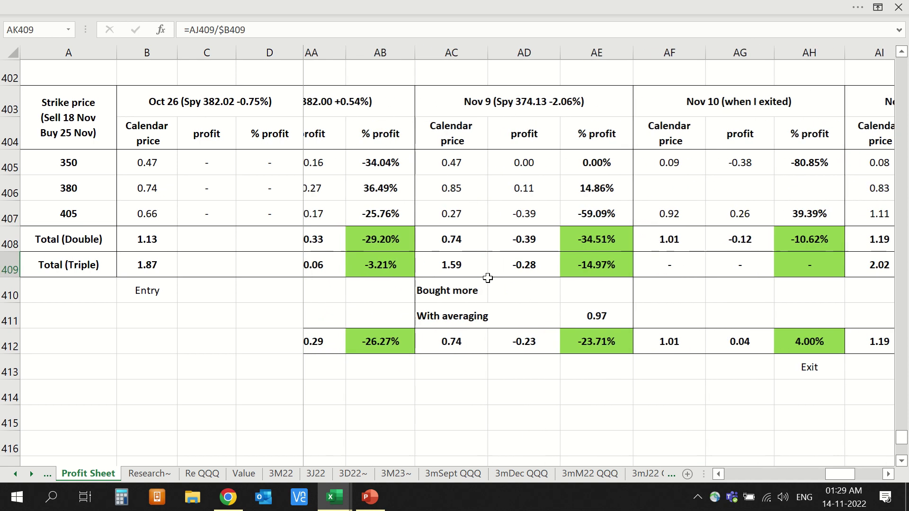
left_click(366, 265)
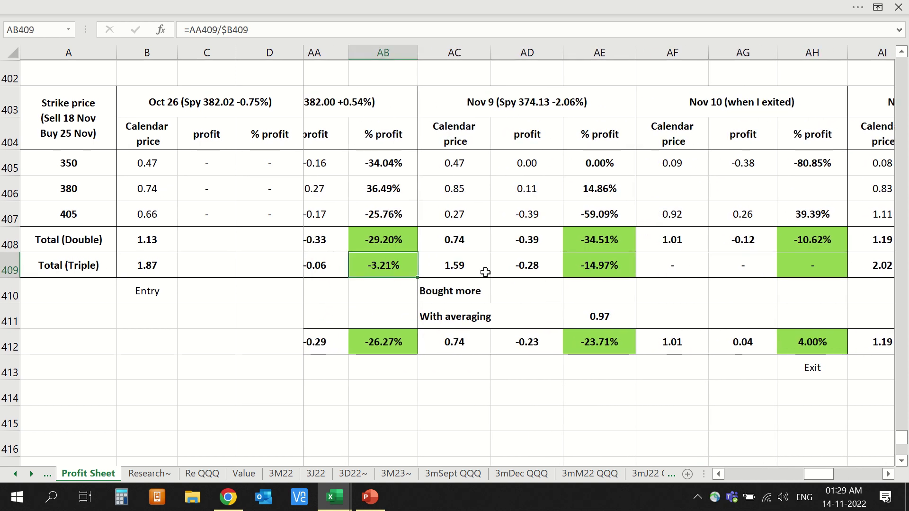
scroll(457, 271, "right", 2)
scroll(473, 261, "right", 5)
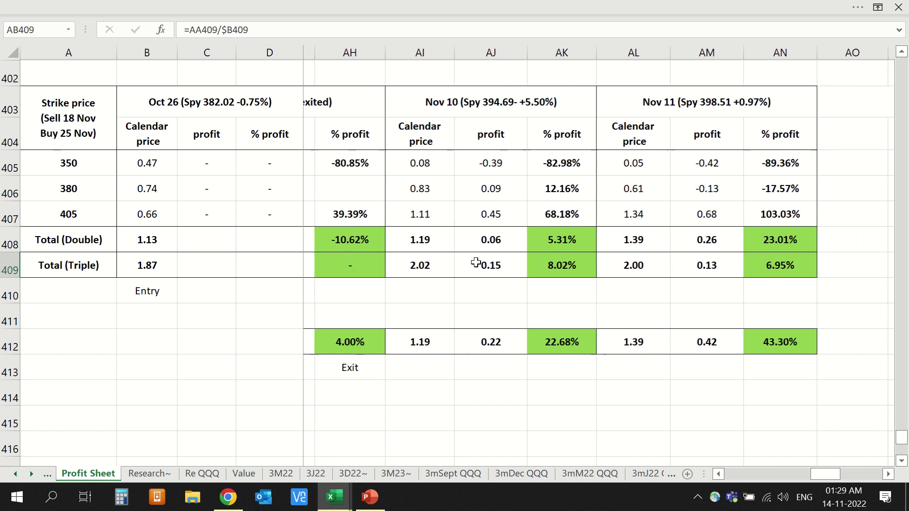
scroll(383, 272, "left", 2)
scroll(382, 272, "right", 2)
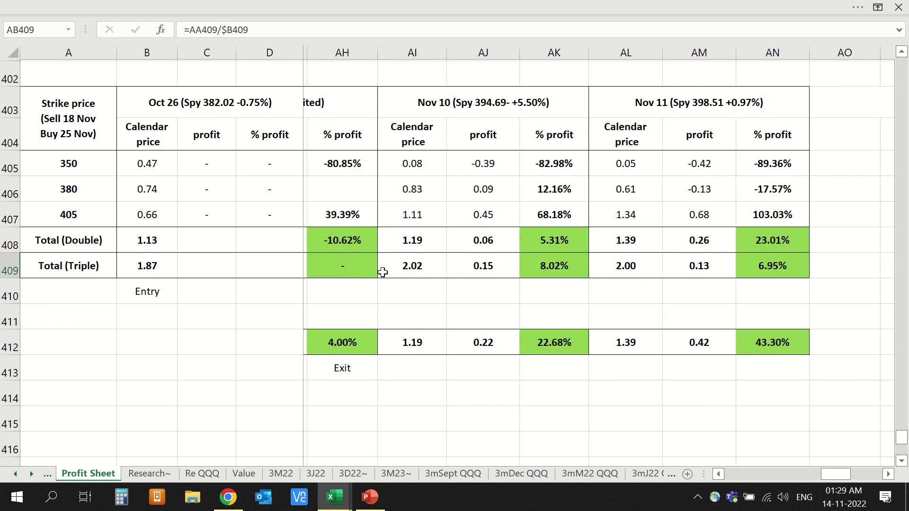
left_click(534, 265)
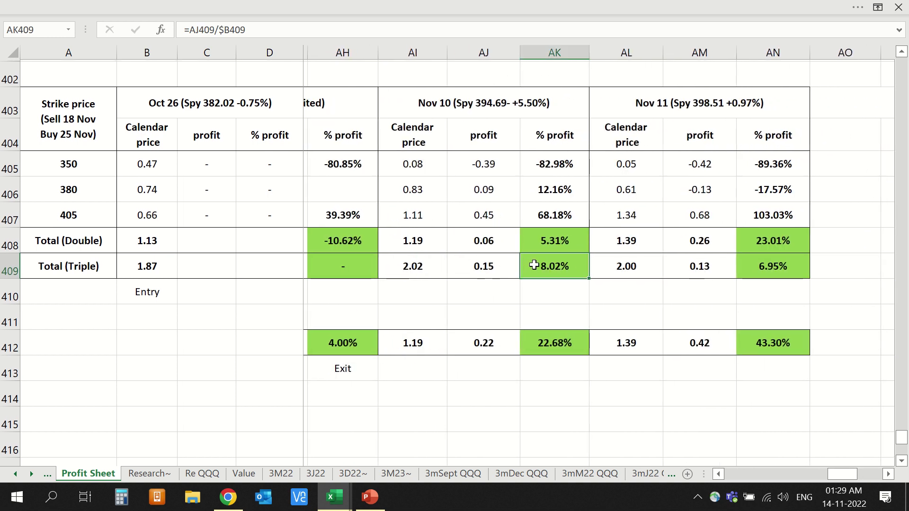
left_click(544, 343)
left_click(541, 269)
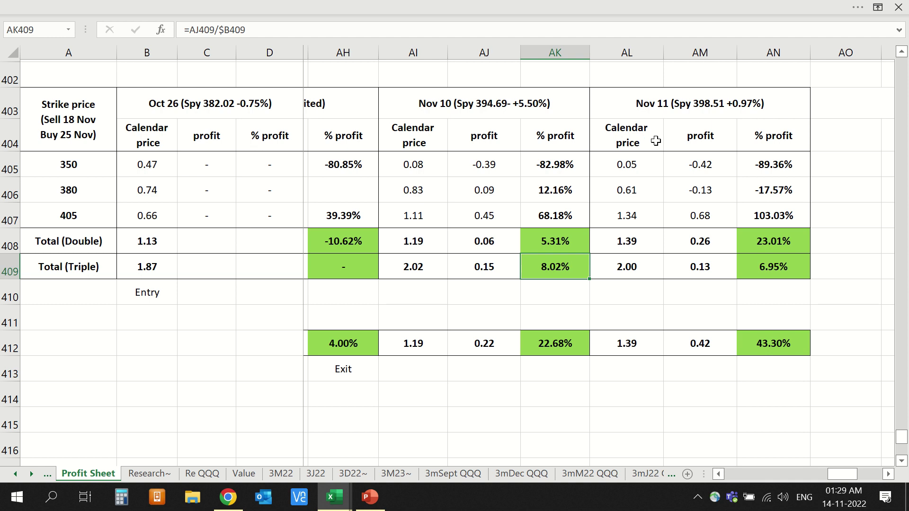
Locate the Nov 11 results, check the Nov 11 candle on the TradingView chart, and return to Excel.
left_click(678, 105)
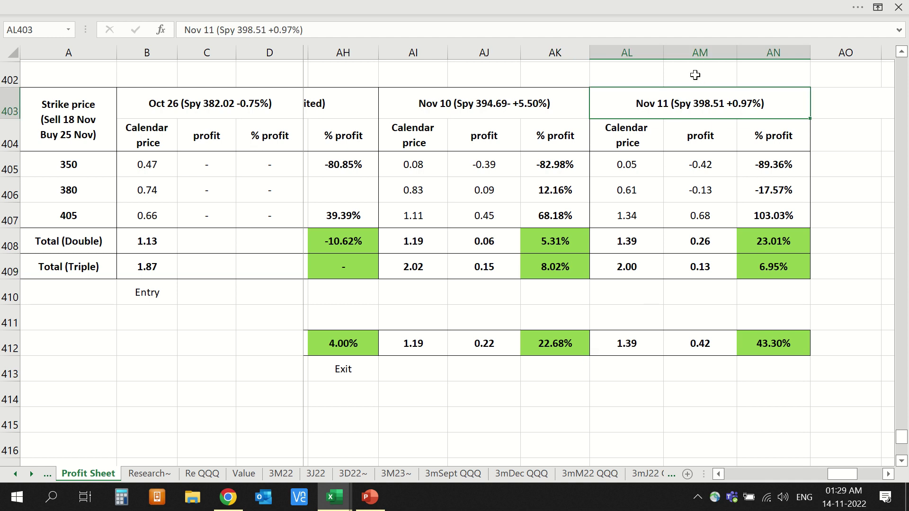
key("alt+Tab")
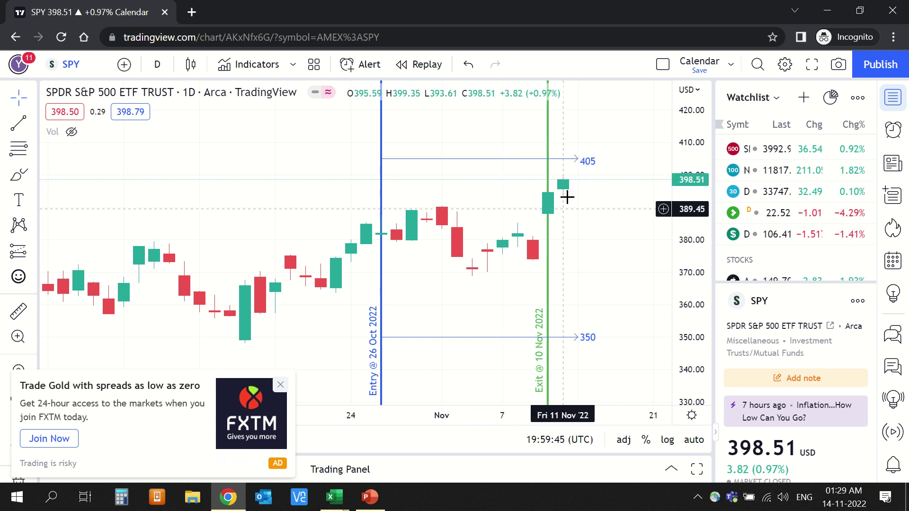
key("alt+Tab")
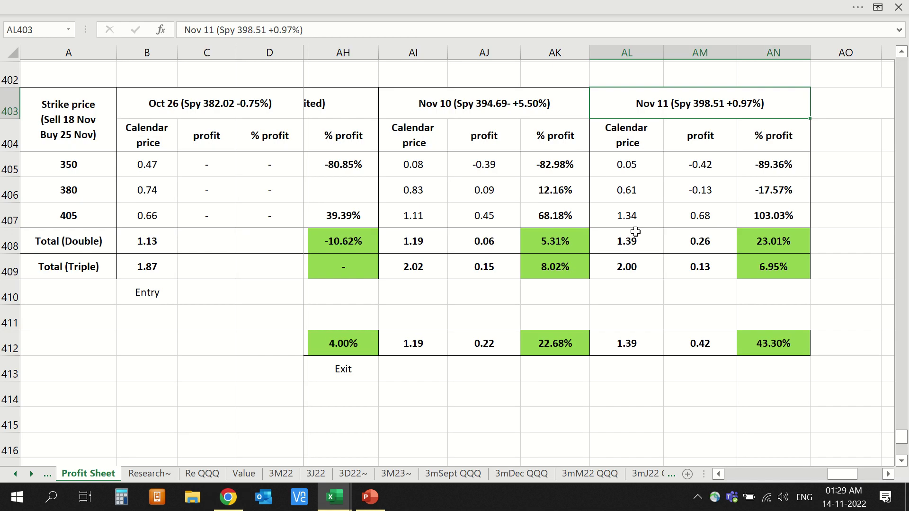
Examine the averaged calendar's Nov 11 price and percent profit, and compare them with the double calendar's Nov 11 percent profit.
left_click(42, 246)
left_click(626, 345)
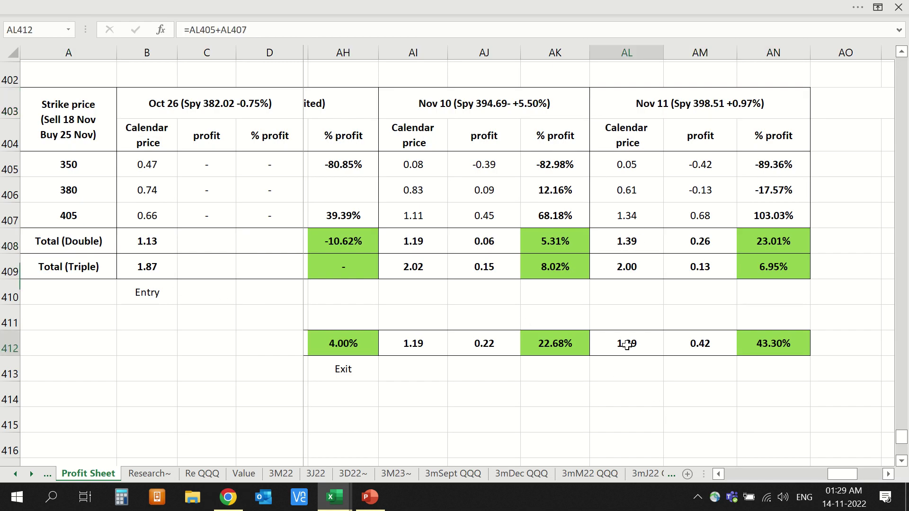
left_click(776, 350)
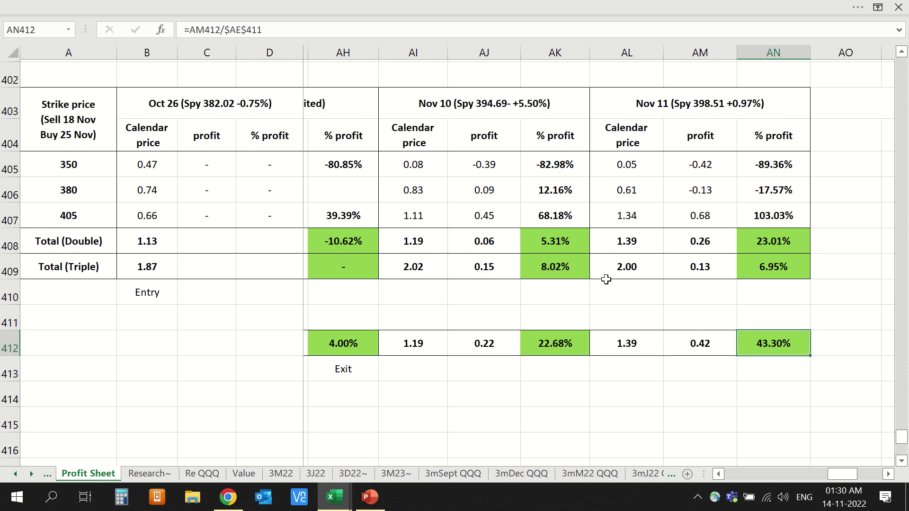
left_click(759, 242)
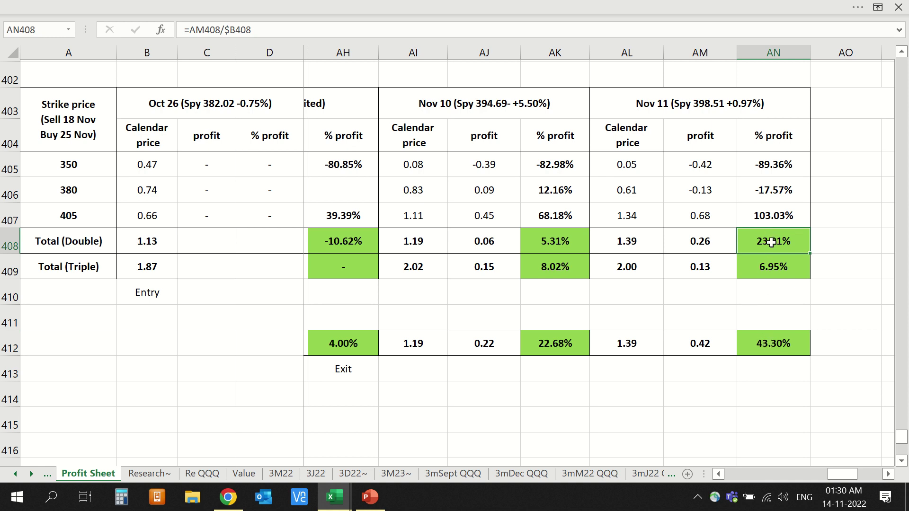
Compare the triple calendar's Nov 11 percent profit with its Nov 10 closing percent profit.
left_click(753, 264)
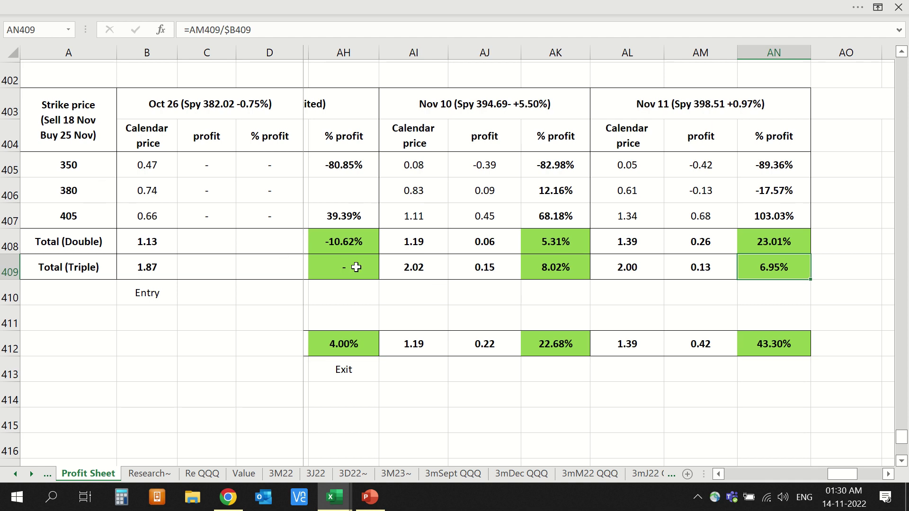
scroll(356, 267, "left", 3)
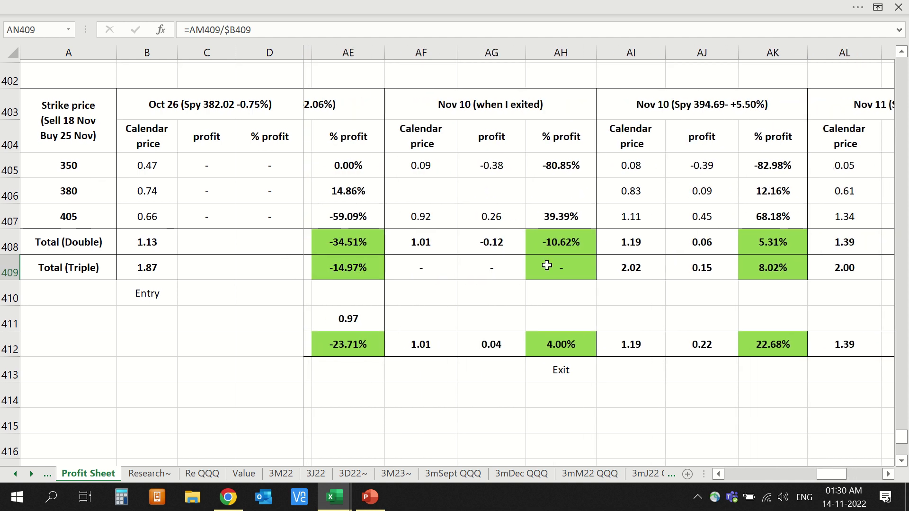
scroll(644, 267, "right", 3)
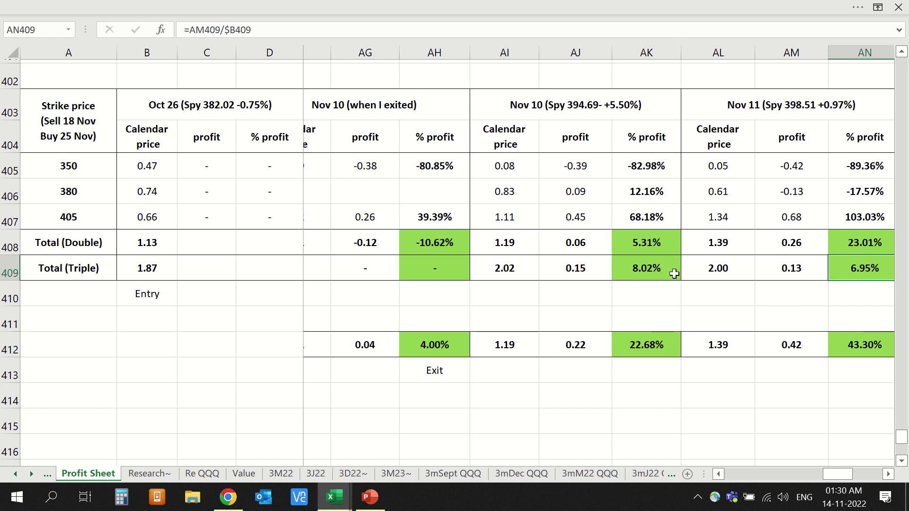
left_click(644, 269)
scroll(640, 270, "right", 2)
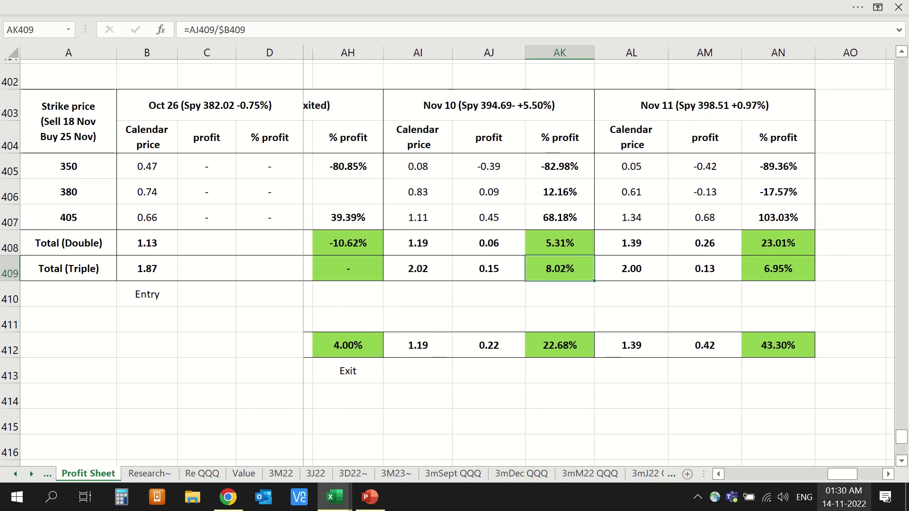
Check the November 2022 dates in the system calendar, and examine the Nov 11 heading and the empty columns following it.
left_click(843, 497)
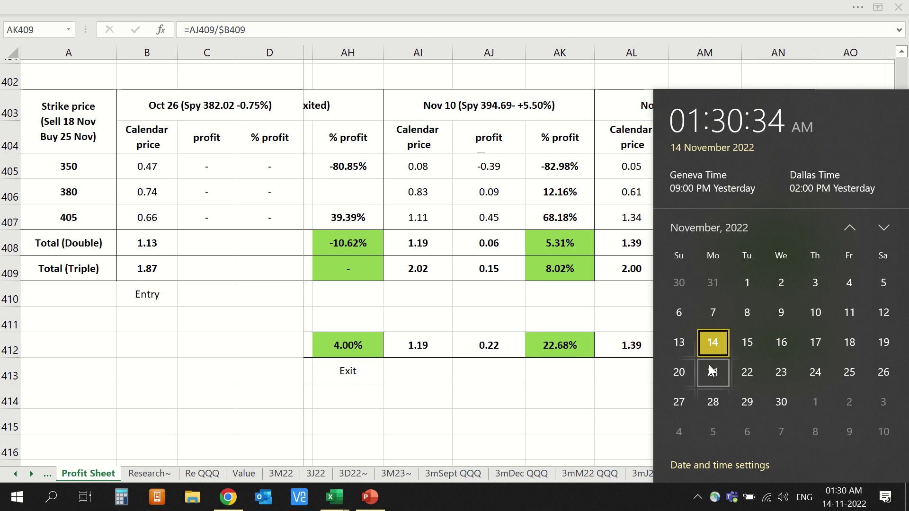
left_click(611, 366)
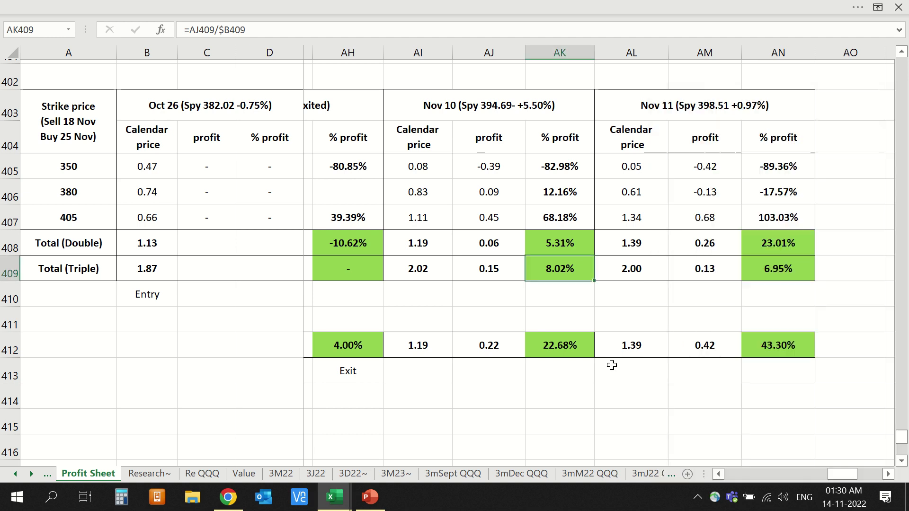
left_click(663, 104)
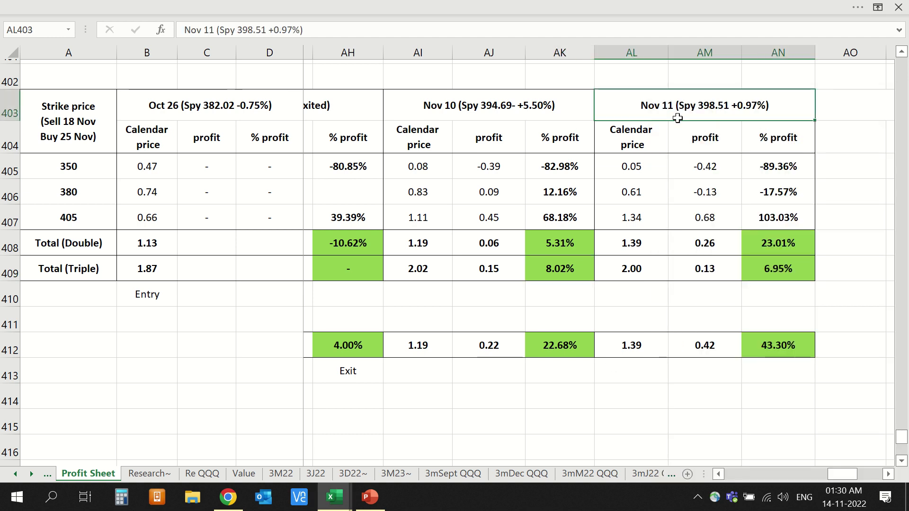
scroll(755, 117, "right", 1)
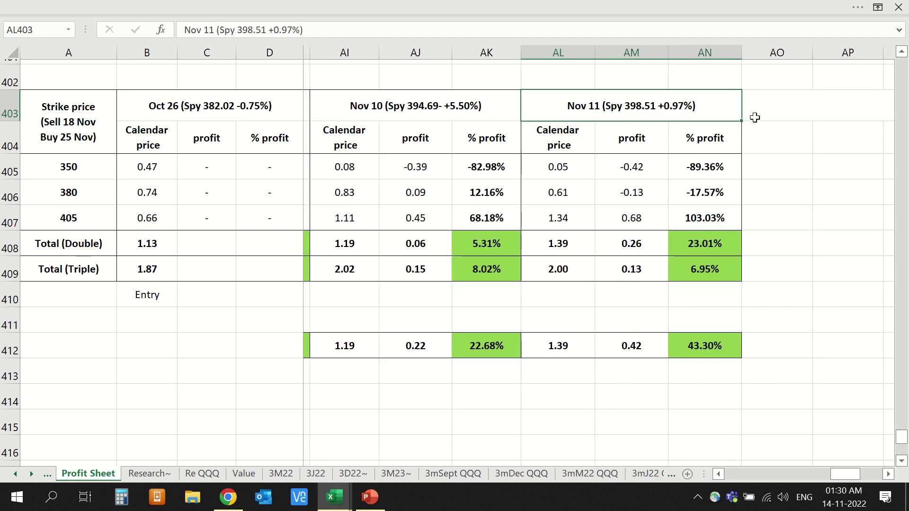
left_click(782, 109)
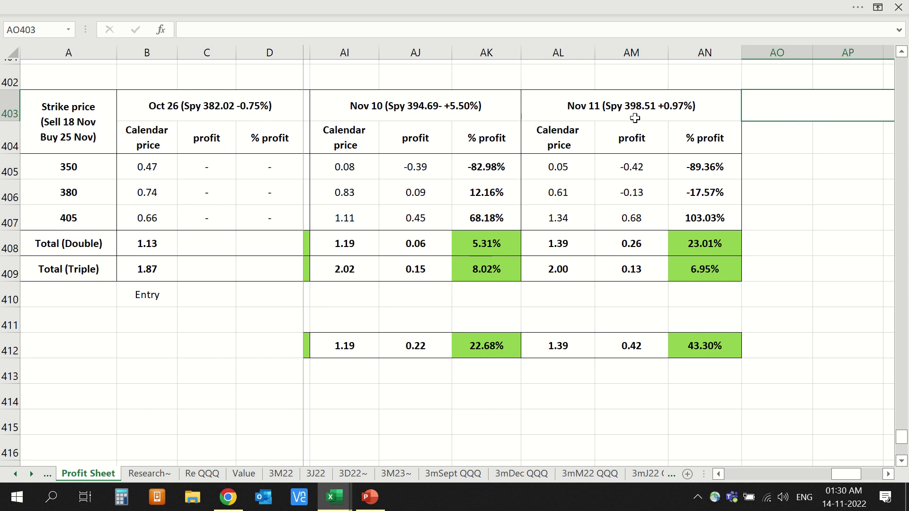
Compare the SPY price in the Nov 11 heading with the 405 and 380 strikes.
left_click(574, 113)
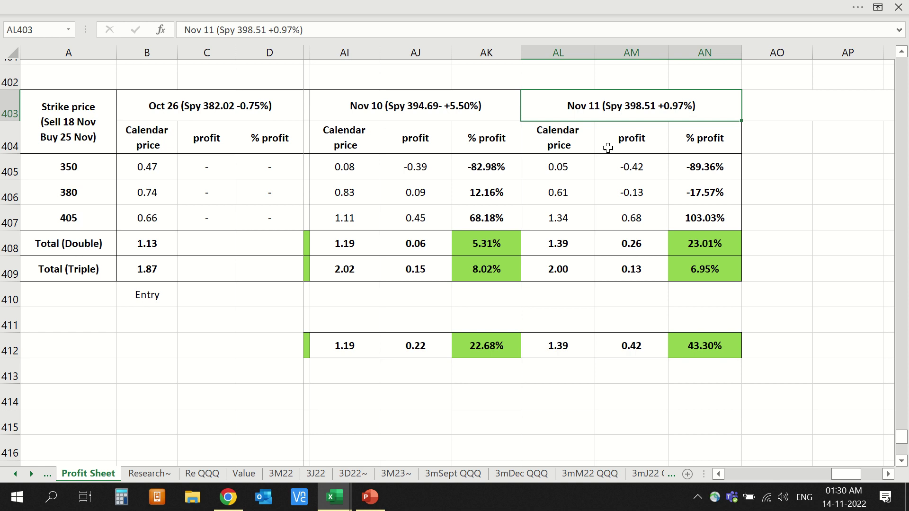
left_click(66, 218)
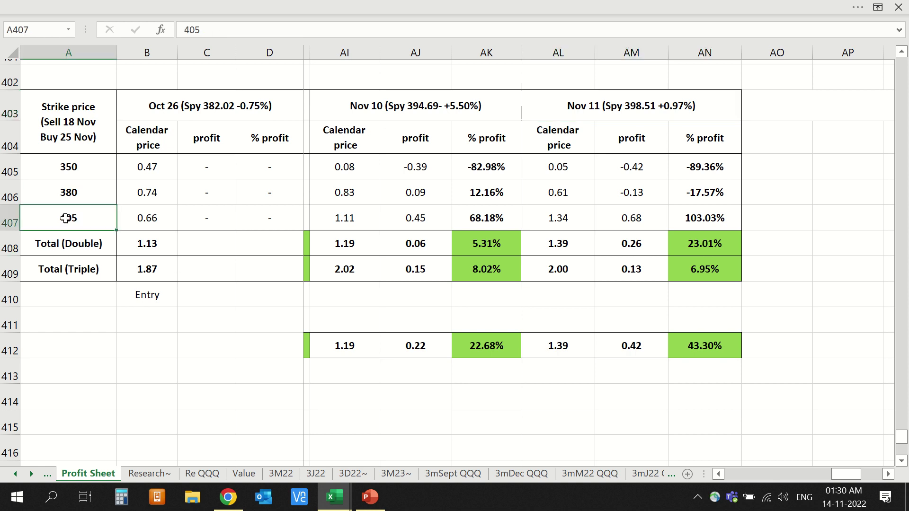
left_click(641, 100)
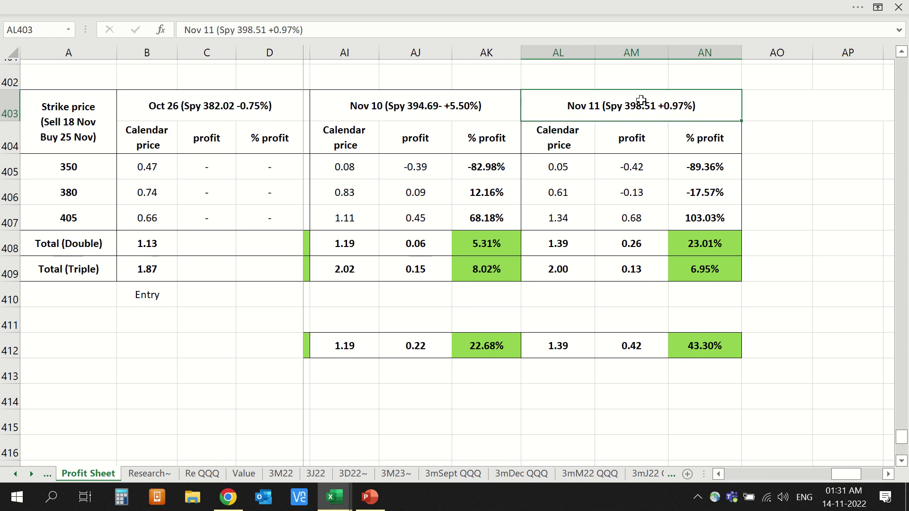
left_click(78, 198)
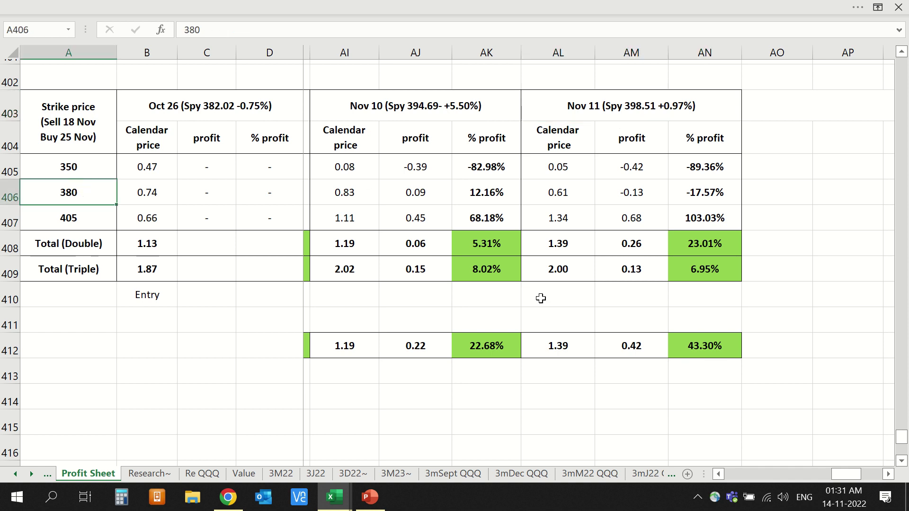
Review the change in the triple calendar's percent profit between the Nov 10 close and Nov 11 again.
left_click(708, 269)
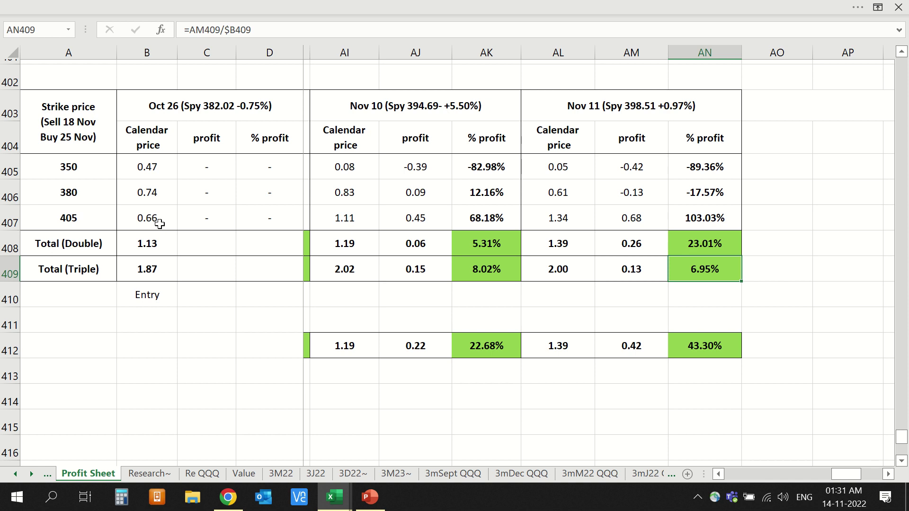
left_click(481, 277)
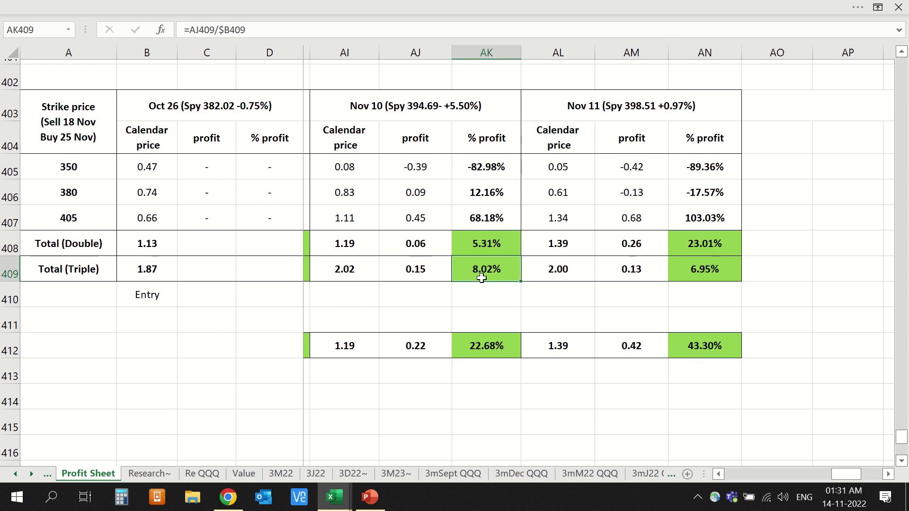
scroll(482, 277, "left", 2)
scroll(481, 278, "right", 2)
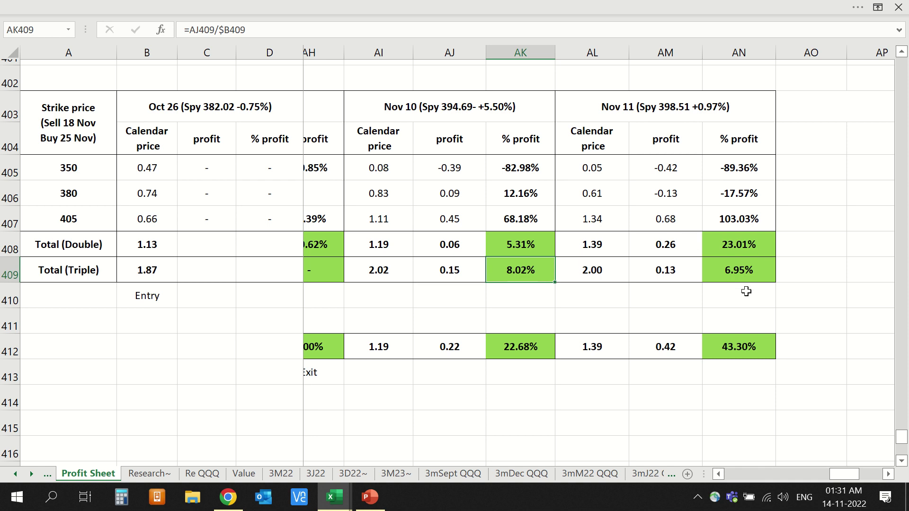
left_click(726, 265)
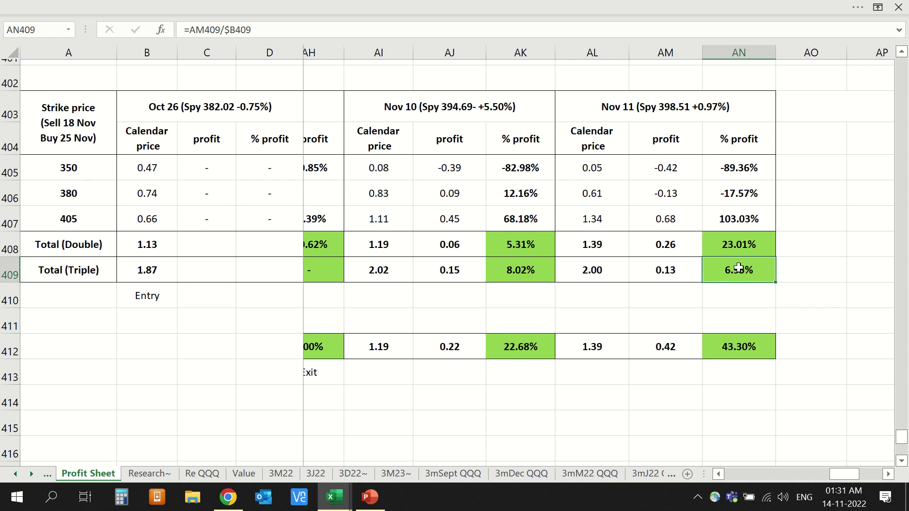
Switch to the TradingView SPY chart, dismiss the advertisement, and check the trade's dates in the system calendar.
left_click(228, 497)
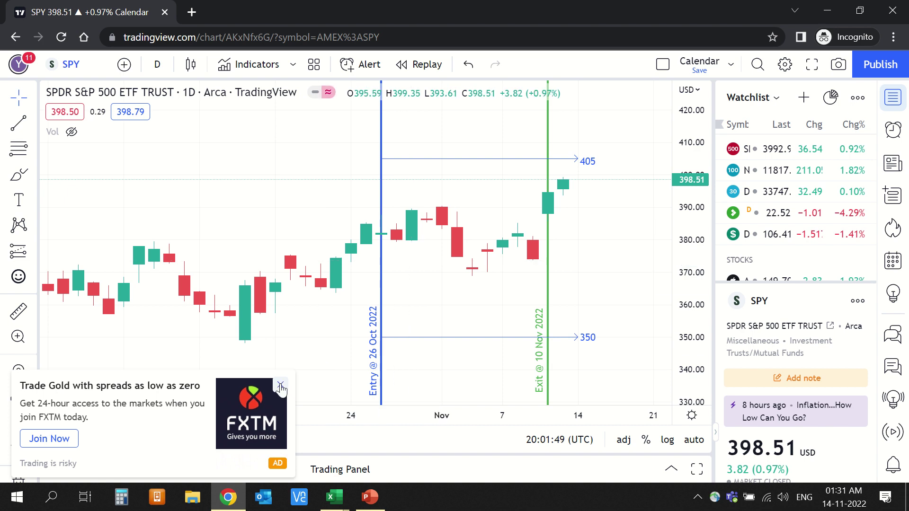
left_click(281, 386)
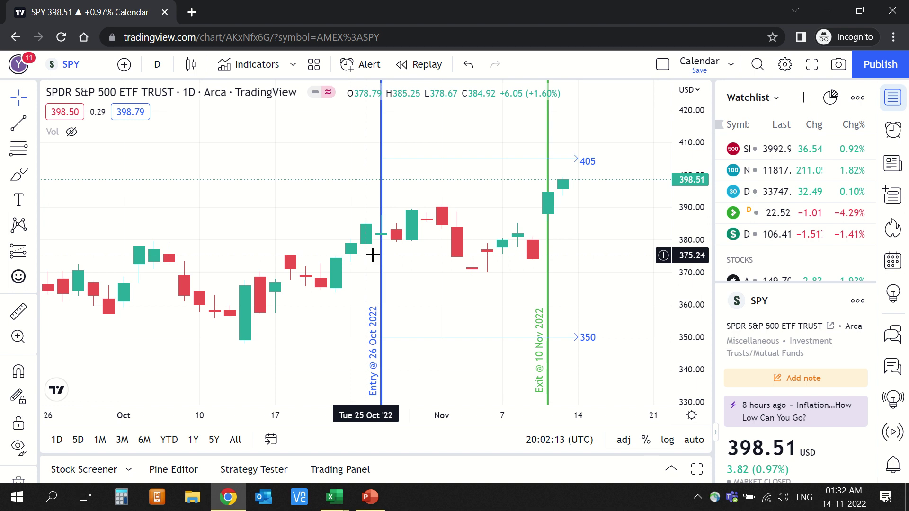
left_click(845, 499)
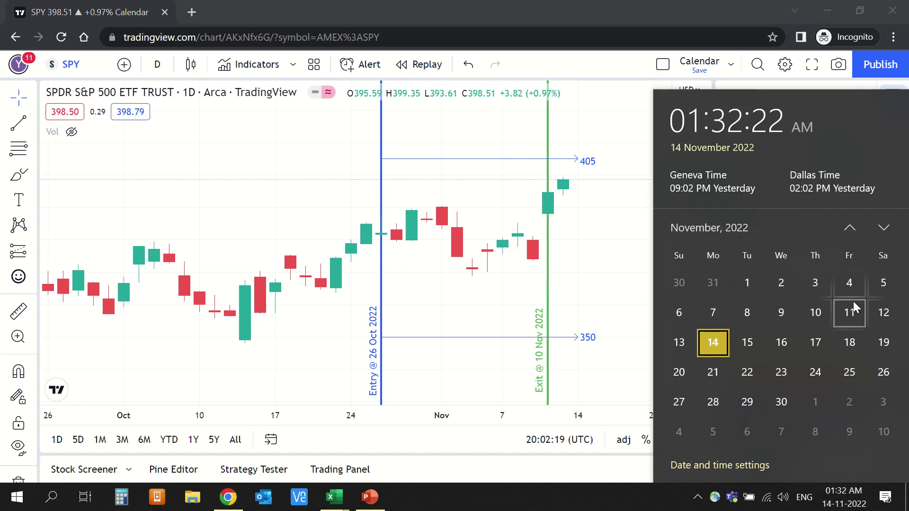
scroll(853, 300, "up", 1)
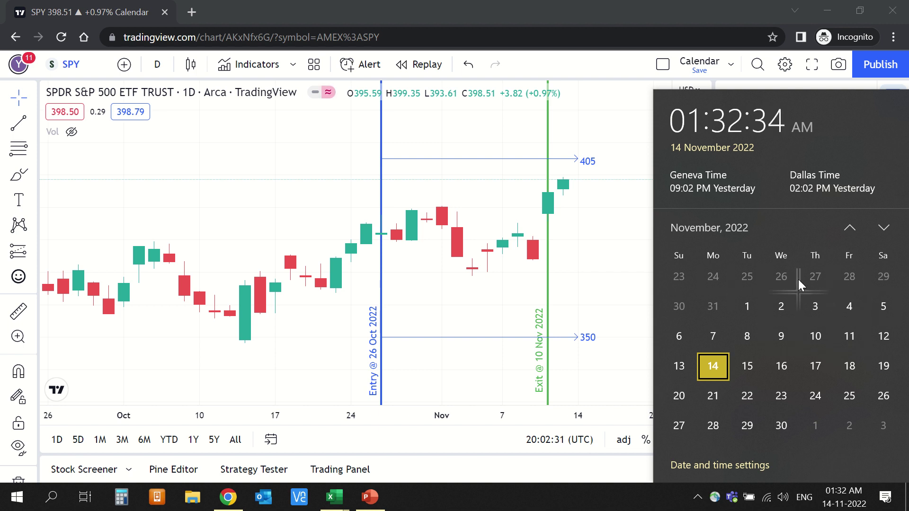
left_click(455, 307)
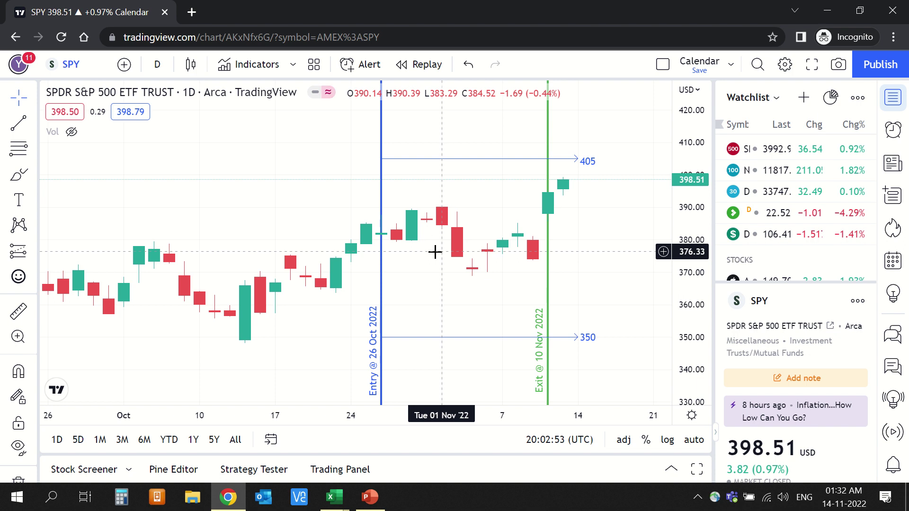
Examine the averaged calendar's exit percent profit in Excel, and locate the 10 Nov 2022 exit line on the TradingView chart.
key("alt+Tab")
scroll(515, 268, "left", 3)
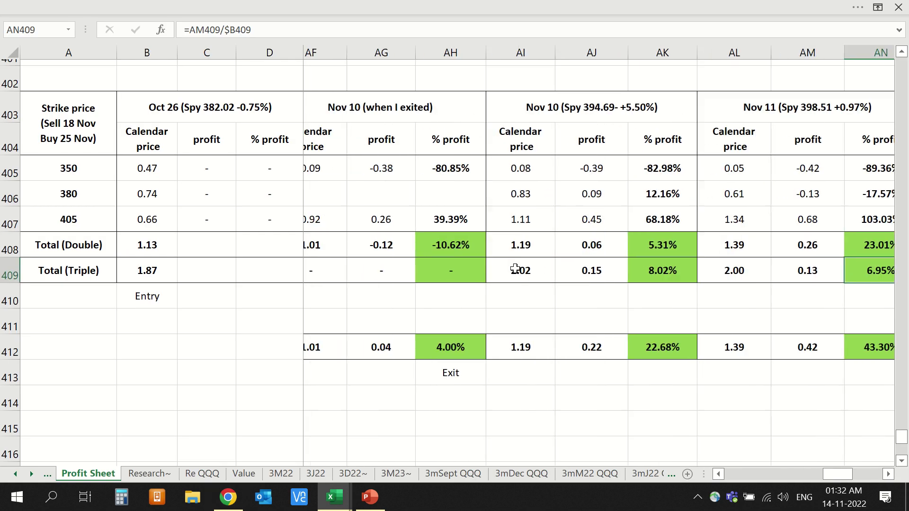
left_click(454, 345)
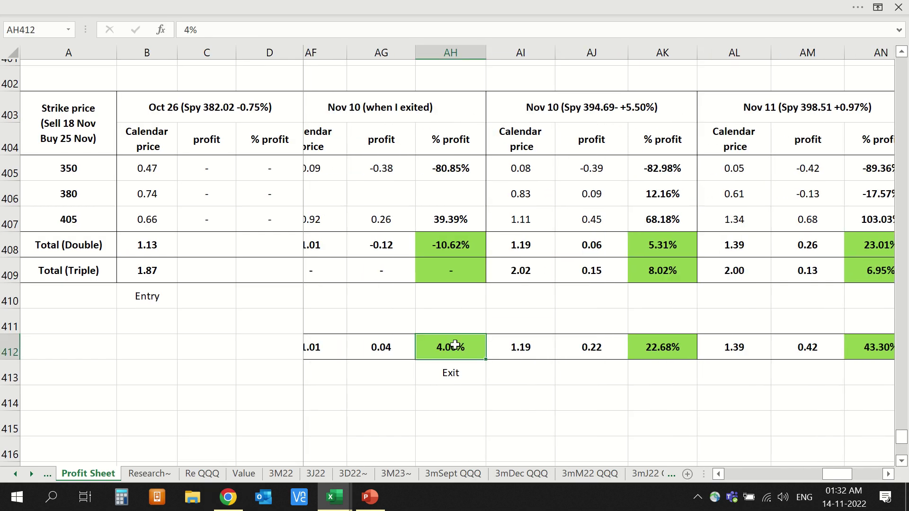
key("alt+Tab")
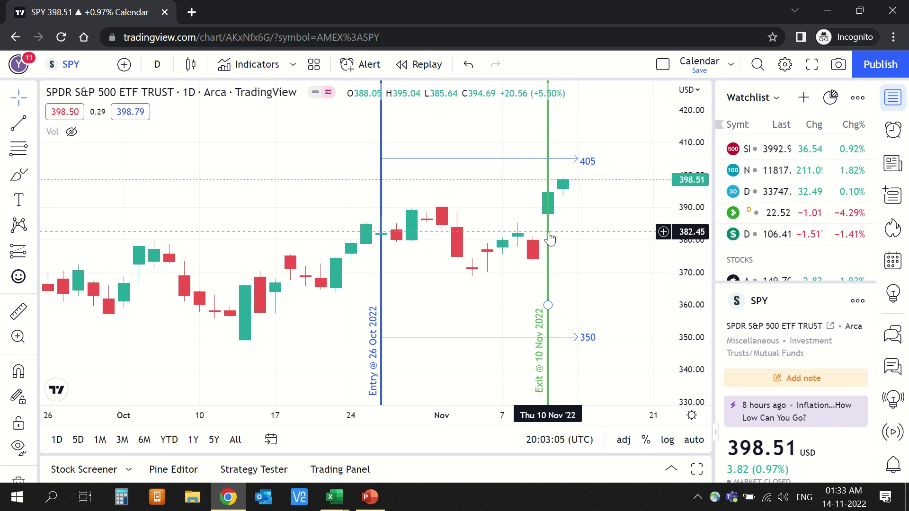
Return to Excel and review the averaged calendar's results from Nov 8 through the Nov 10 exit.
key("alt+Tab")
scroll(444, 331, "left", 3)
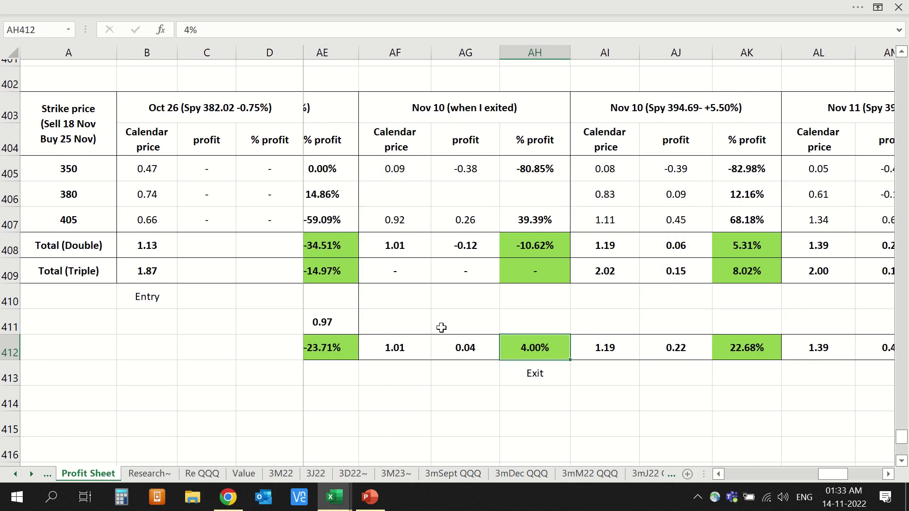
scroll(441, 328, "left", 3)
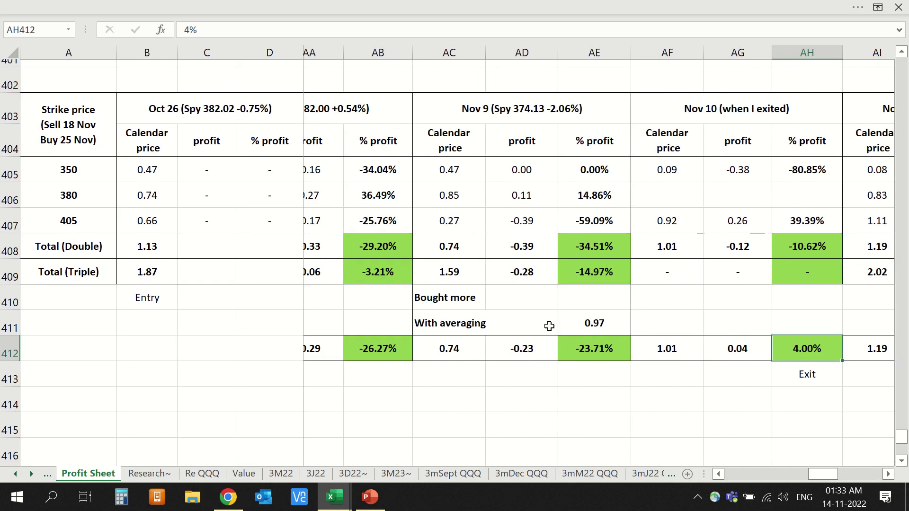
scroll(549, 327, "left", 3)
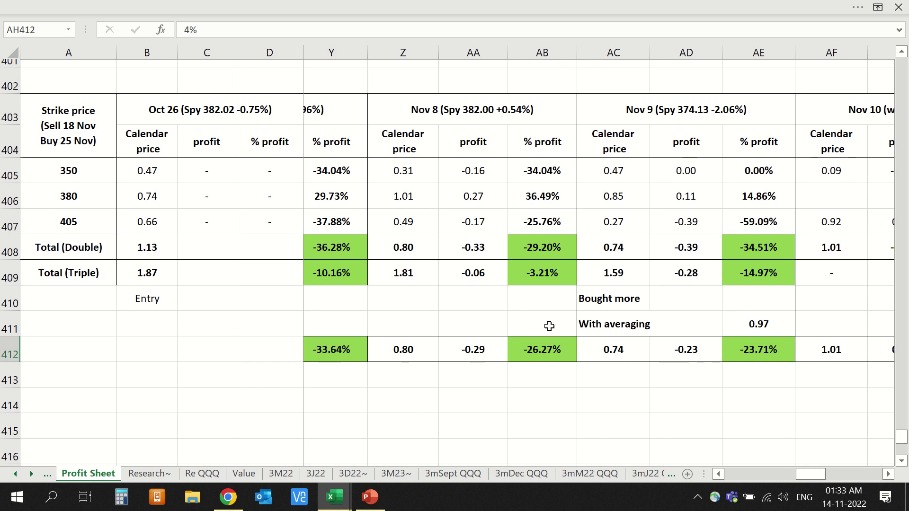
scroll(549, 326, "right", 1)
scroll(549, 326, "right", 3)
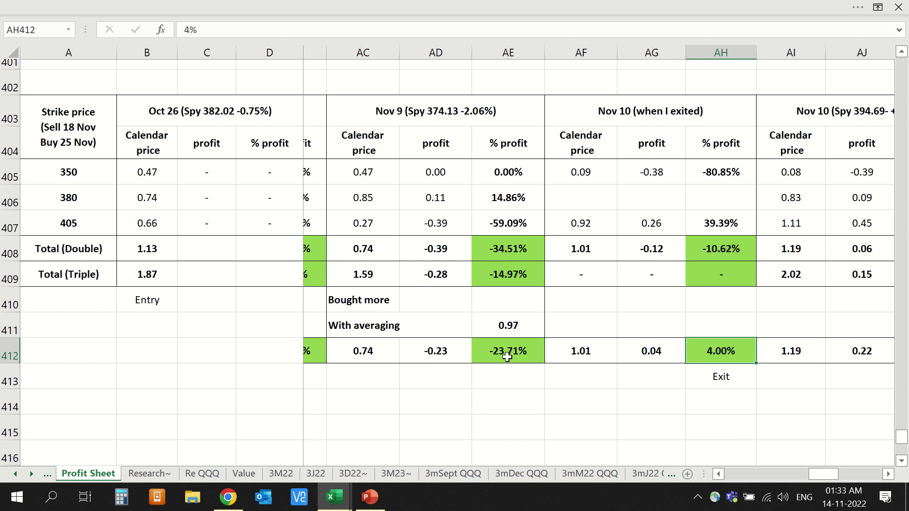
Examine the win ratio in the 2022 Profit Calendar workbook, and return to the Nov 10 exit results in SPX Calendar Analysis.
mouse_move(334, 496)
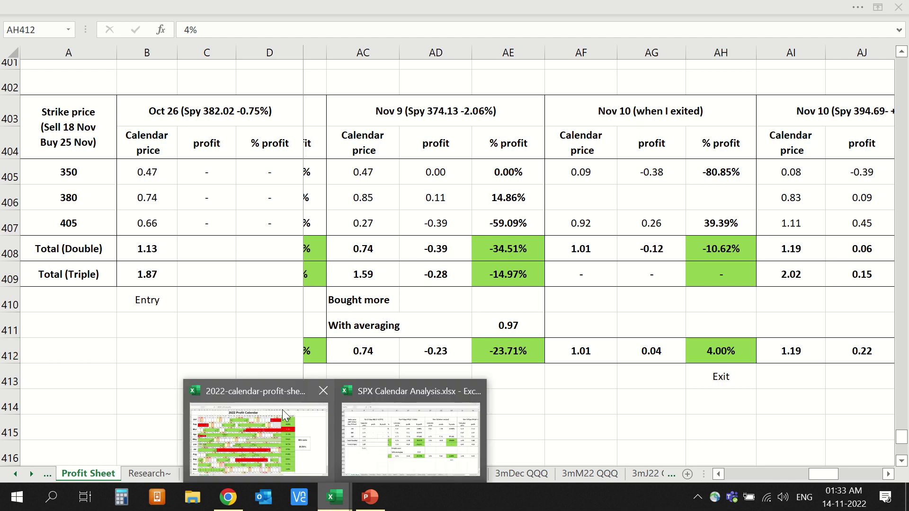
left_click(282, 410)
left_click(724, 299)
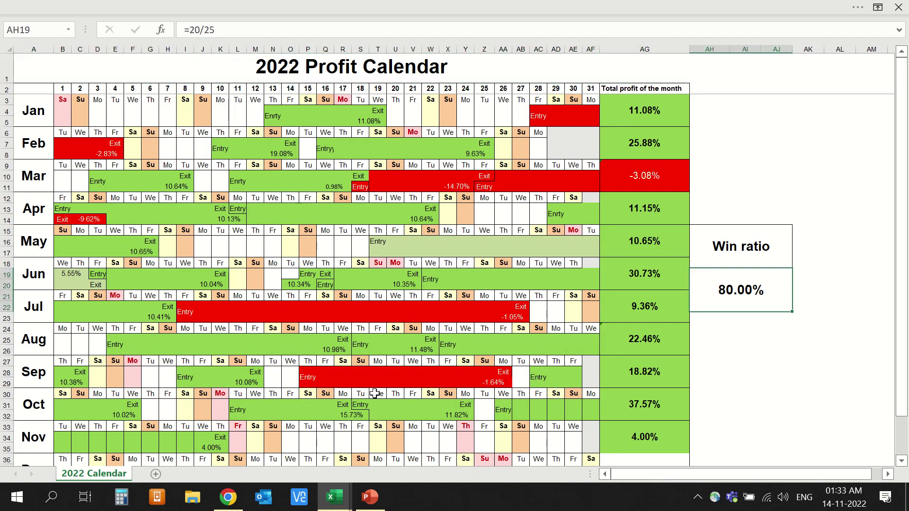
key("ctrl+Tab")
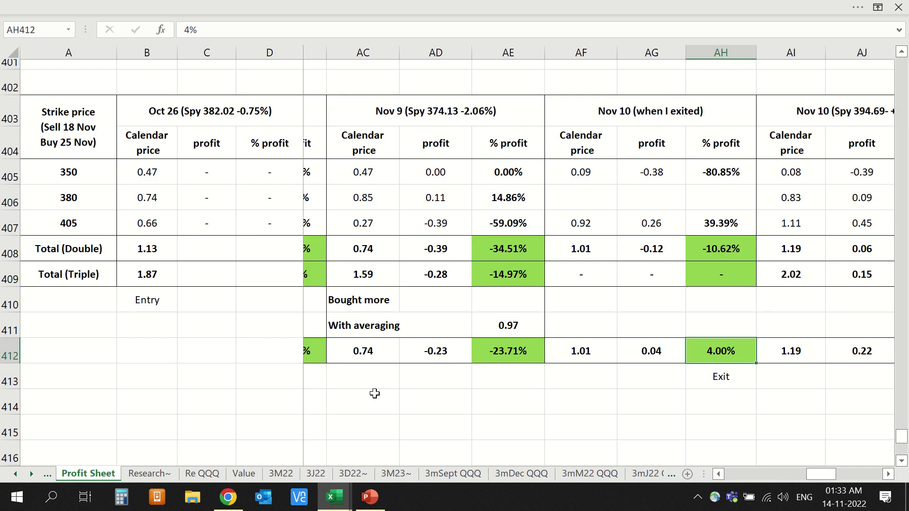
scroll(586, 350, "right", 3)
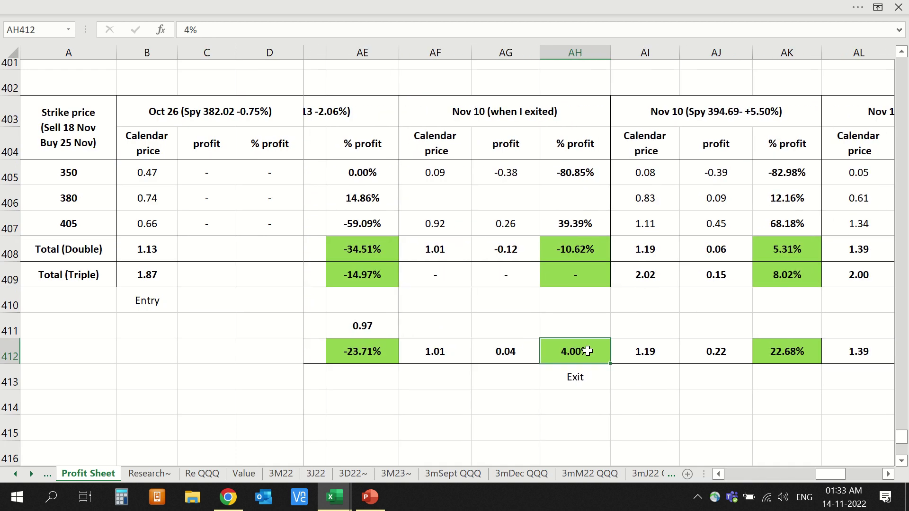
Switch to TradingView and view SPY's daily price history from July 2022 through the trade's exit.
key("alt+Tab")
key("alt+Tab")
key("alt+Tab")
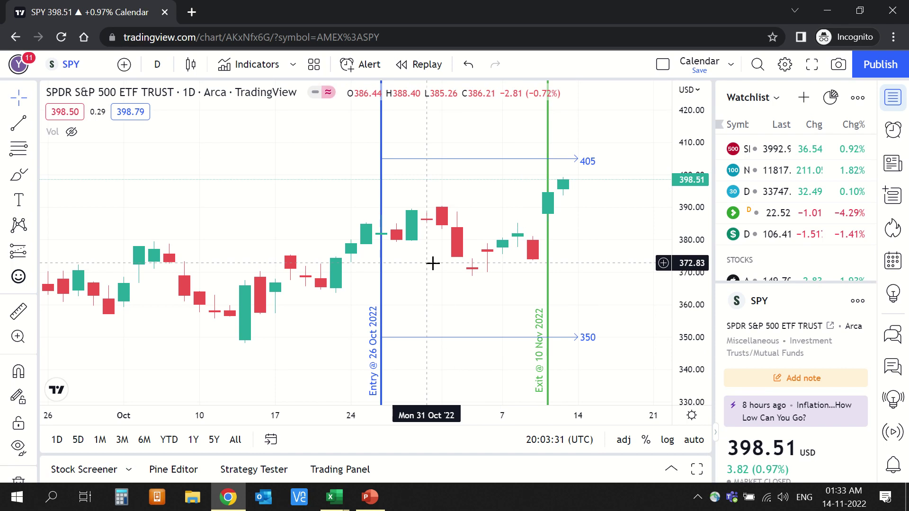
scroll(433, 263, "down", 6)
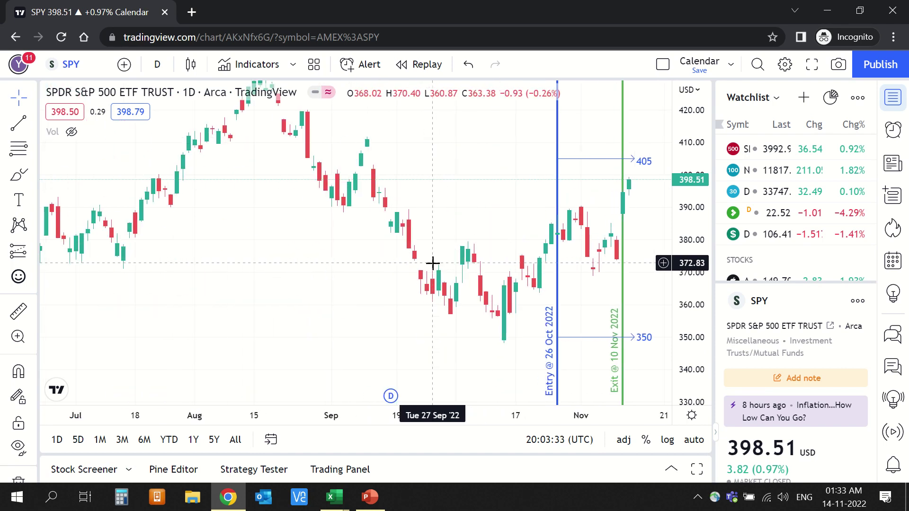
Examine SPY's daily price history back to spring 2022, and focus on the range between the 26 October entry and 10 November exit.
scroll(432, 263, "down", 4)
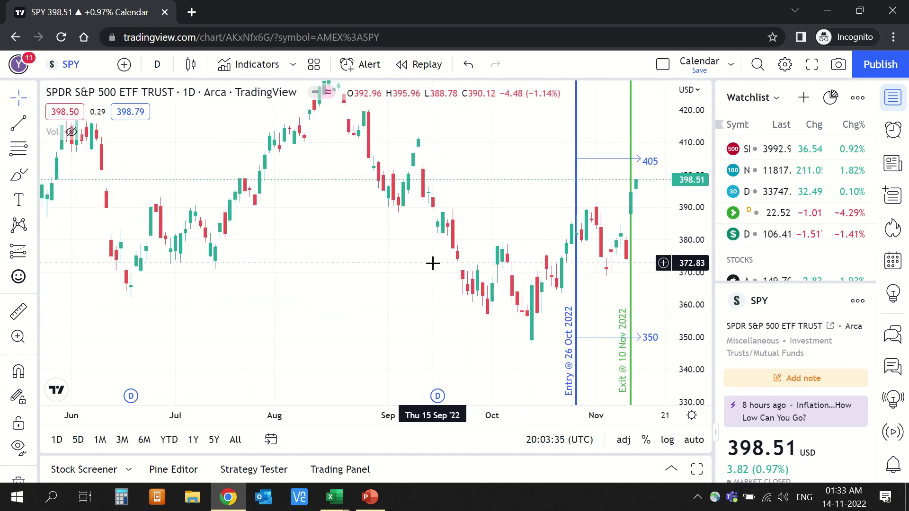
scroll(433, 263, "down", 3)
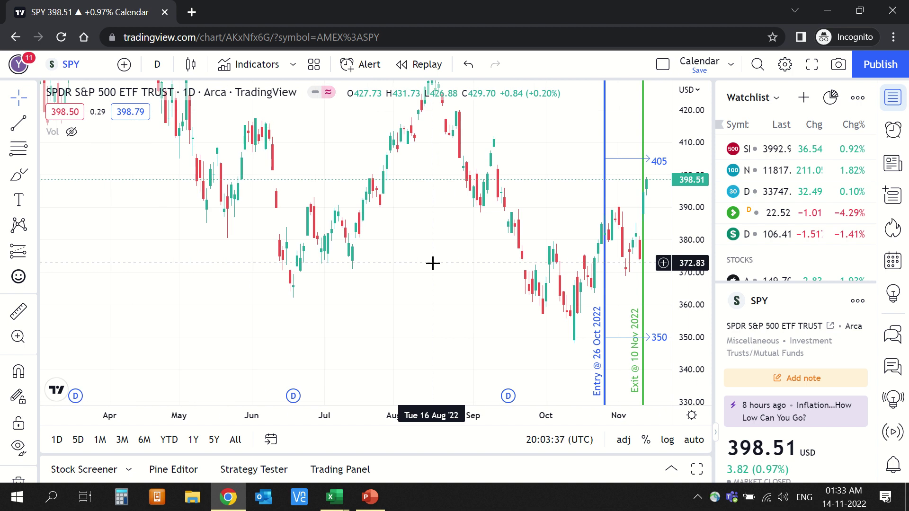
scroll(621, 247, "up", 5)
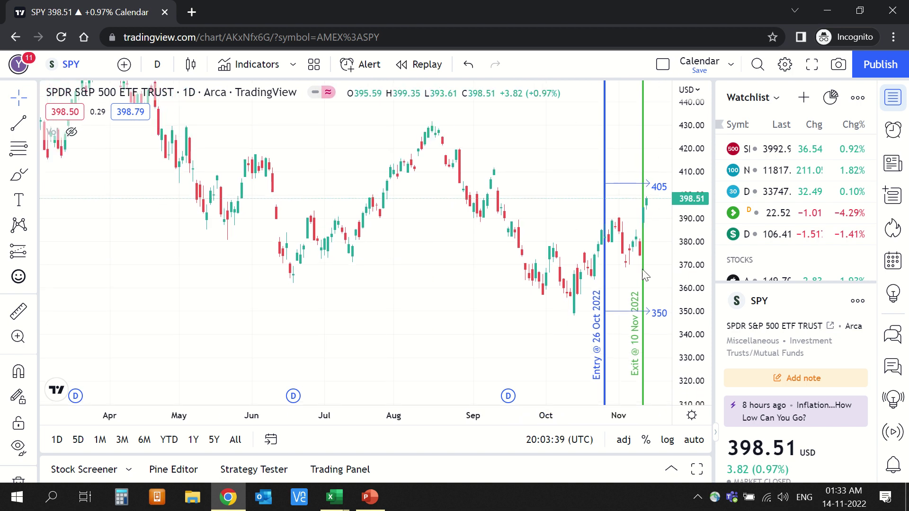
scroll(621, 246, "up", 3)
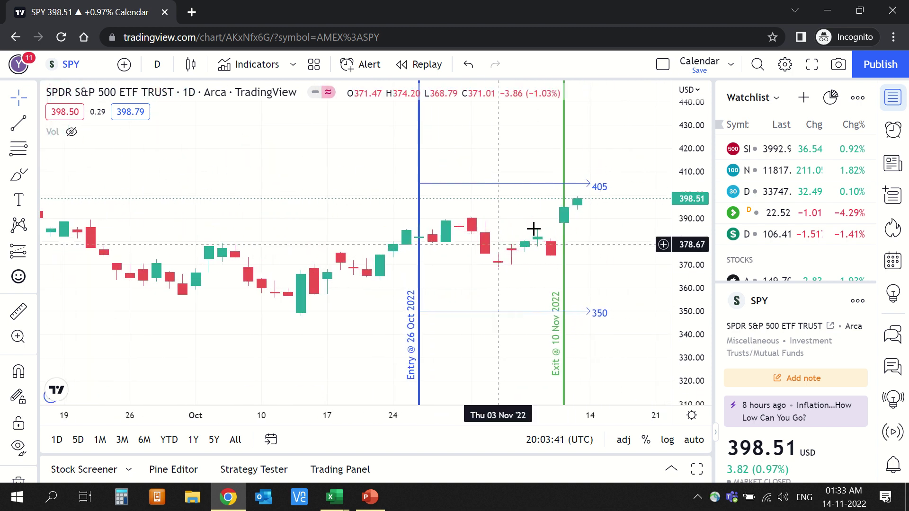
left_click_drag(694, 279, 692, 194)
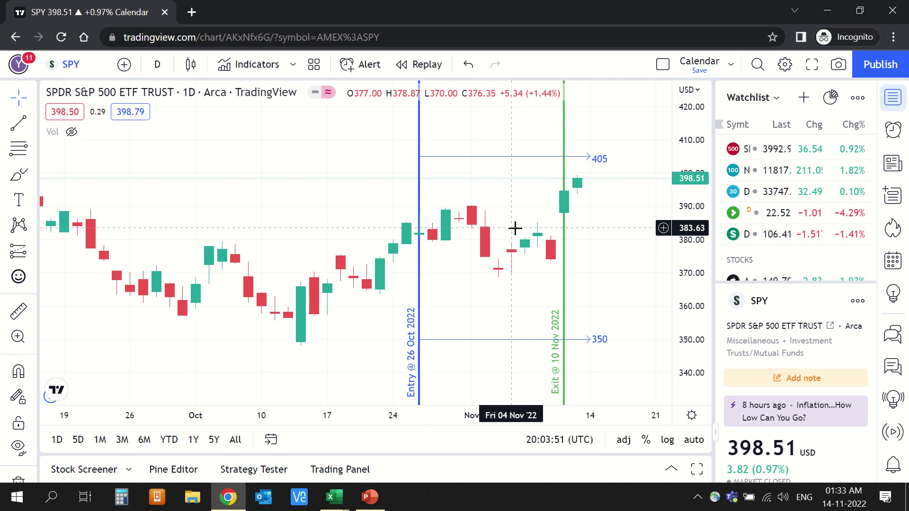
Switch to the 2022 Profit Calendar workbook in Excel and review the total monthly profits from January through November.
mouse_move(355, 6)
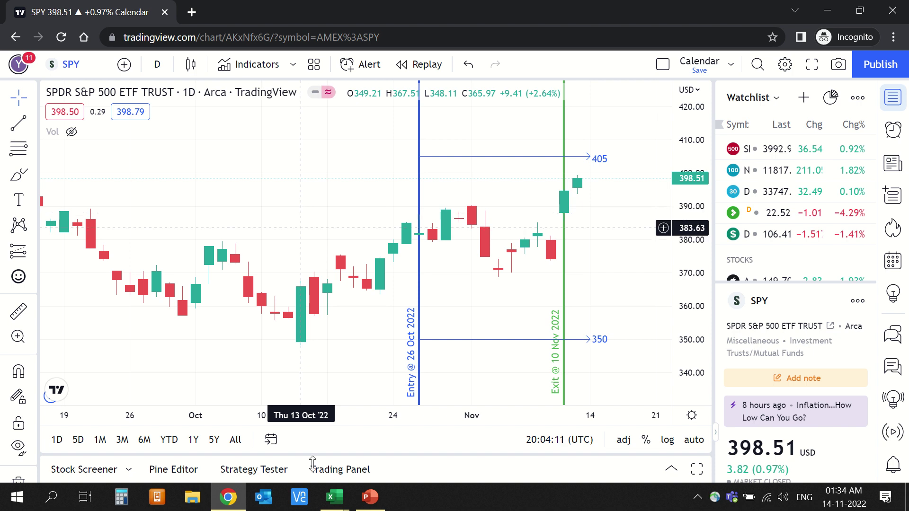
left_click(333, 497)
left_click(268, 455)
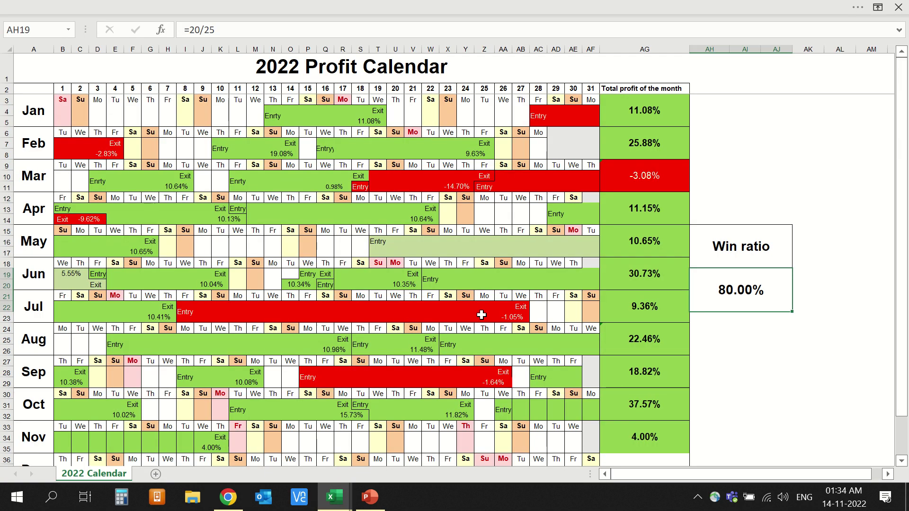
left_click_drag(633, 110, 608, 412)
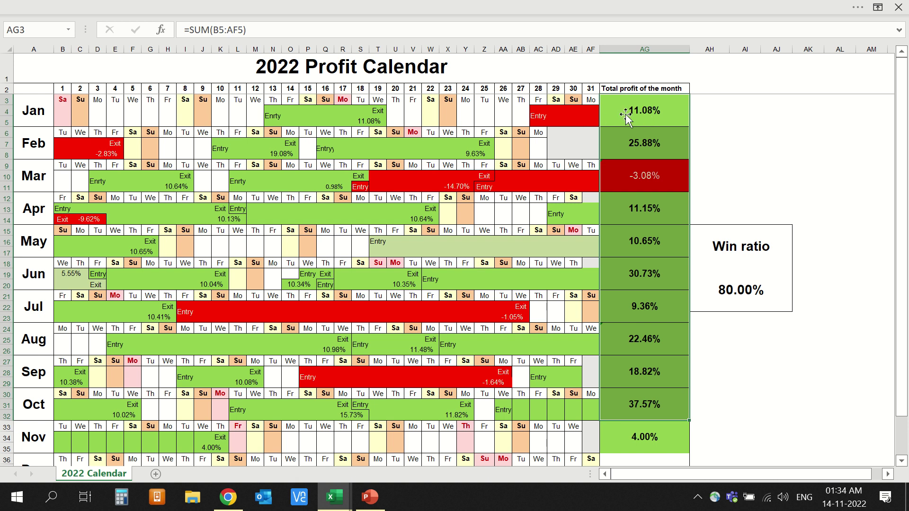
left_click(733, 247)
left_click_drag(636, 110, 635, 426)
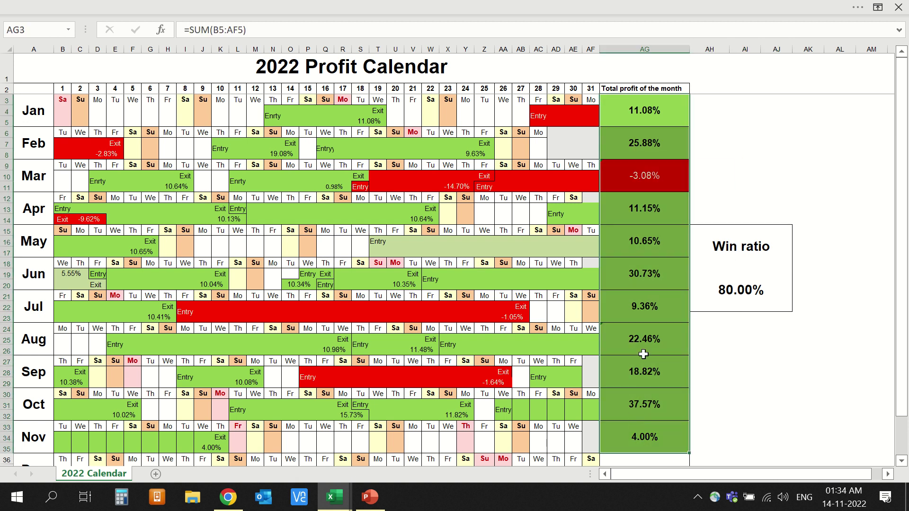
Inspect the win ratio calculation beside the monthly profits, and finish on the calendar's title cell.
left_click(720, 290)
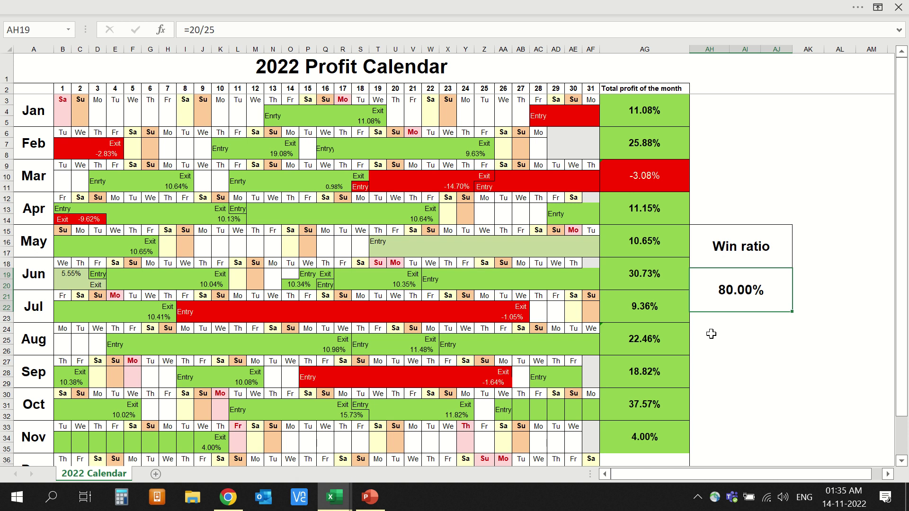
left_click(730, 253)
left_click(471, 71)
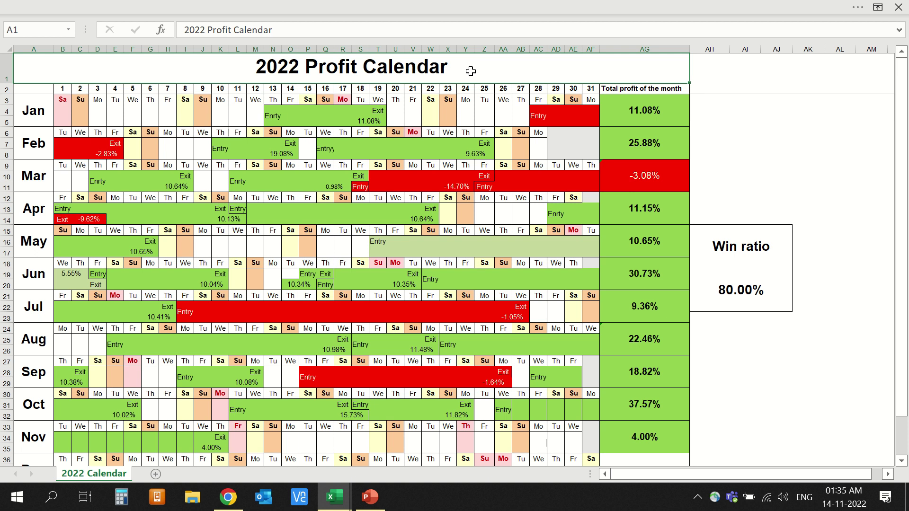
mouse_move(429, 26)
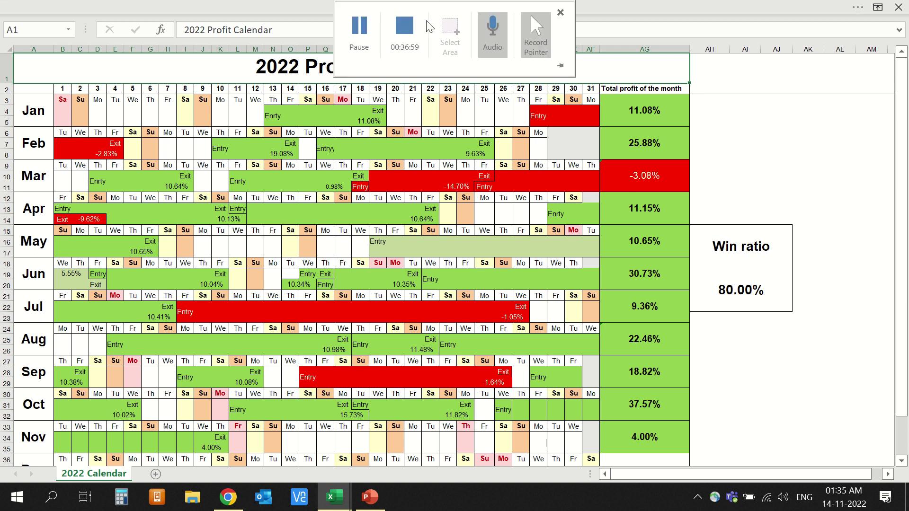